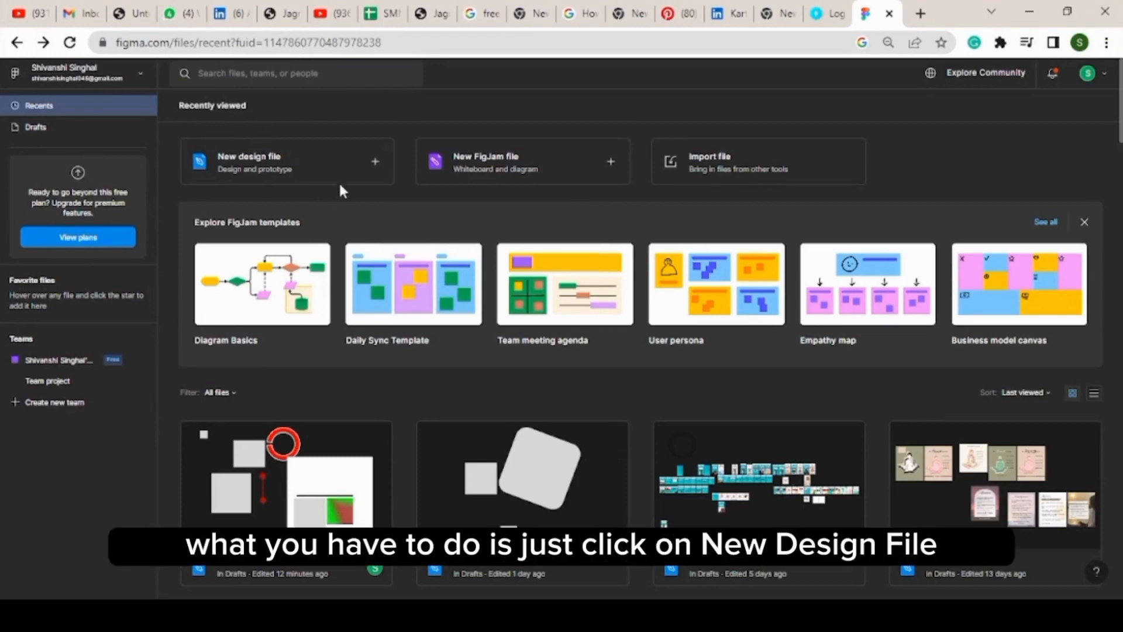
# Create a new design file and add a frame using the Instagram post preset (1080 × 1080).
pyautogui.click(372, 161)
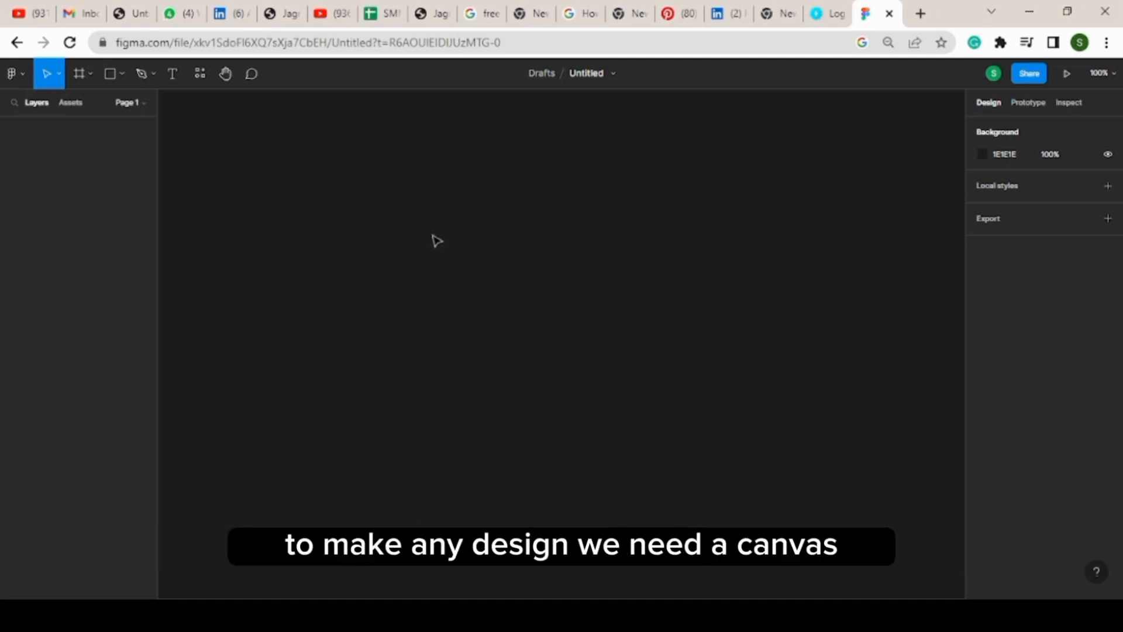
pyautogui.press('f')
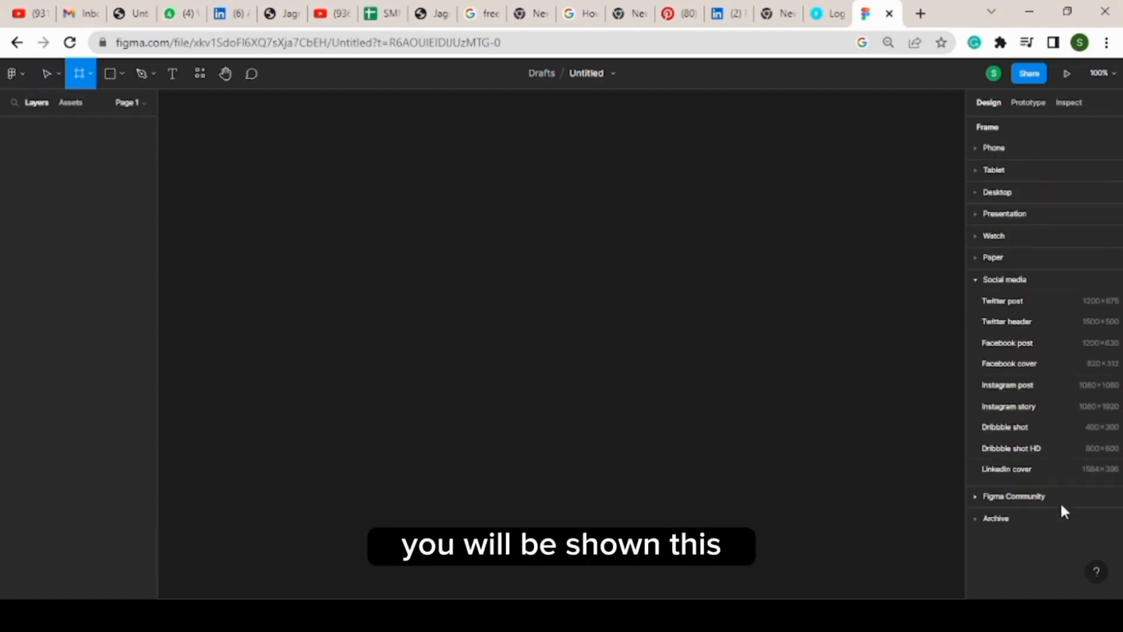
pyautogui.click(1014, 144)
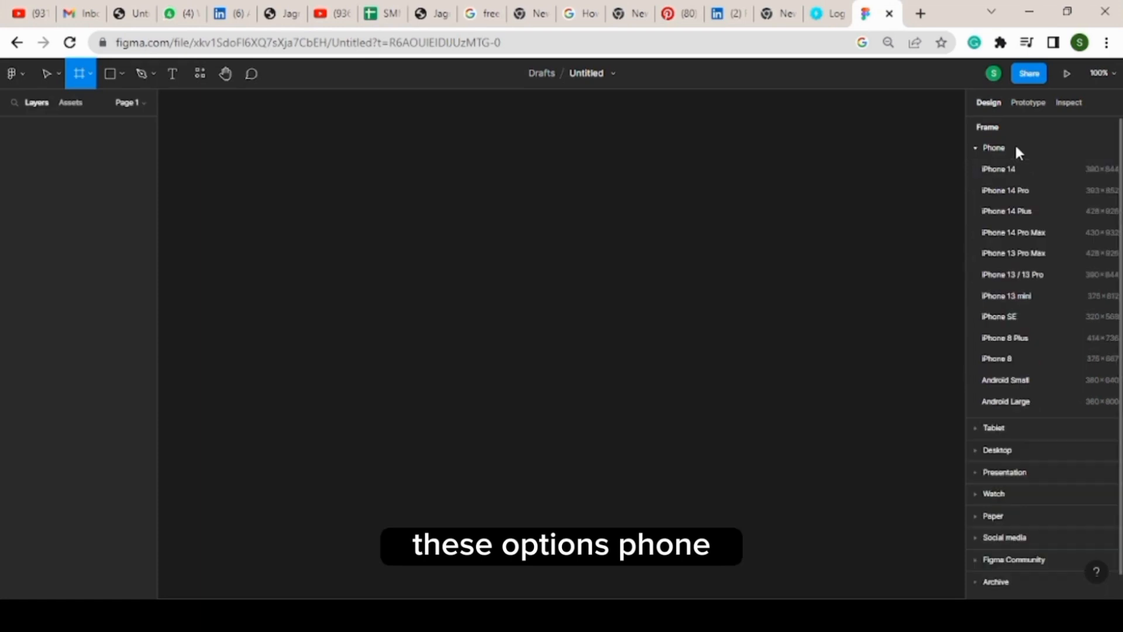
pyautogui.click(1009, 429)
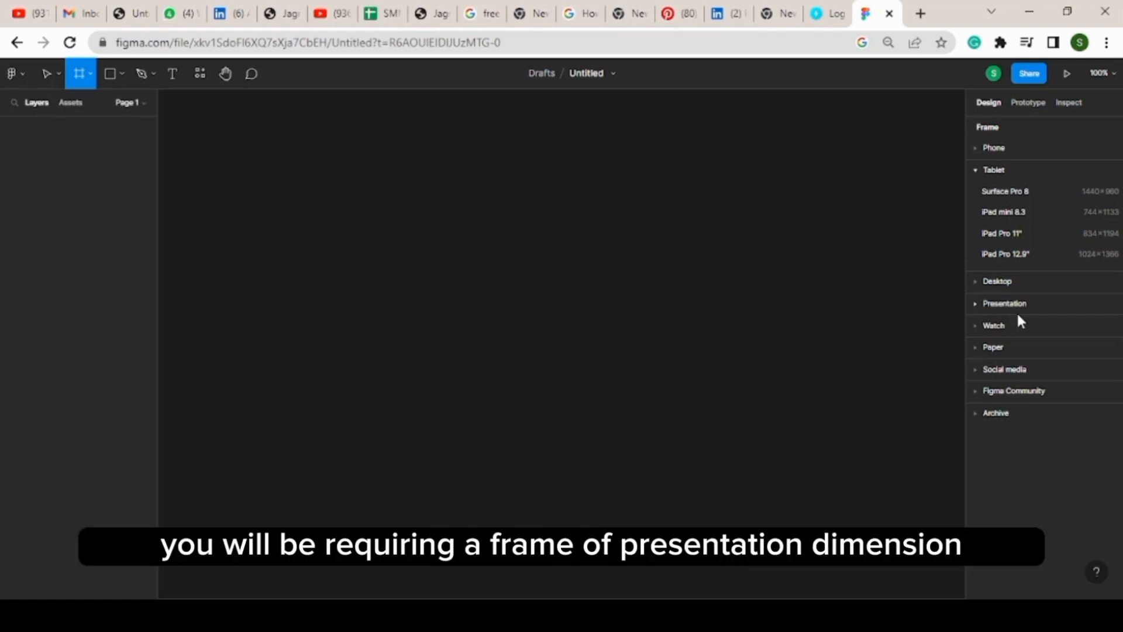
pyautogui.click(975, 367)
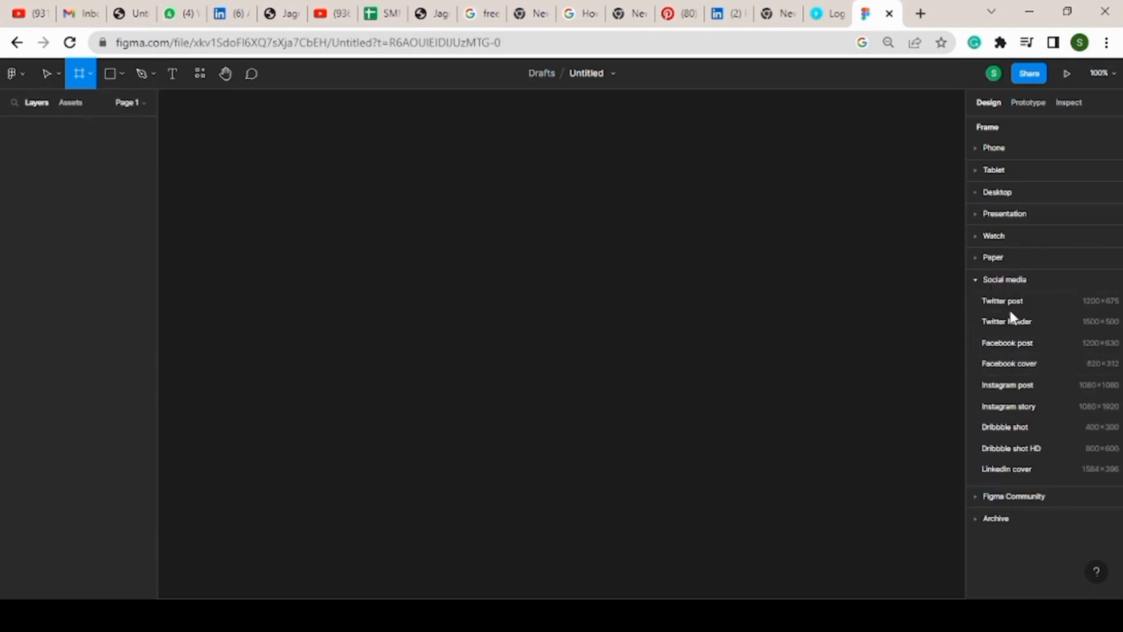
pyautogui.click(1031, 390)
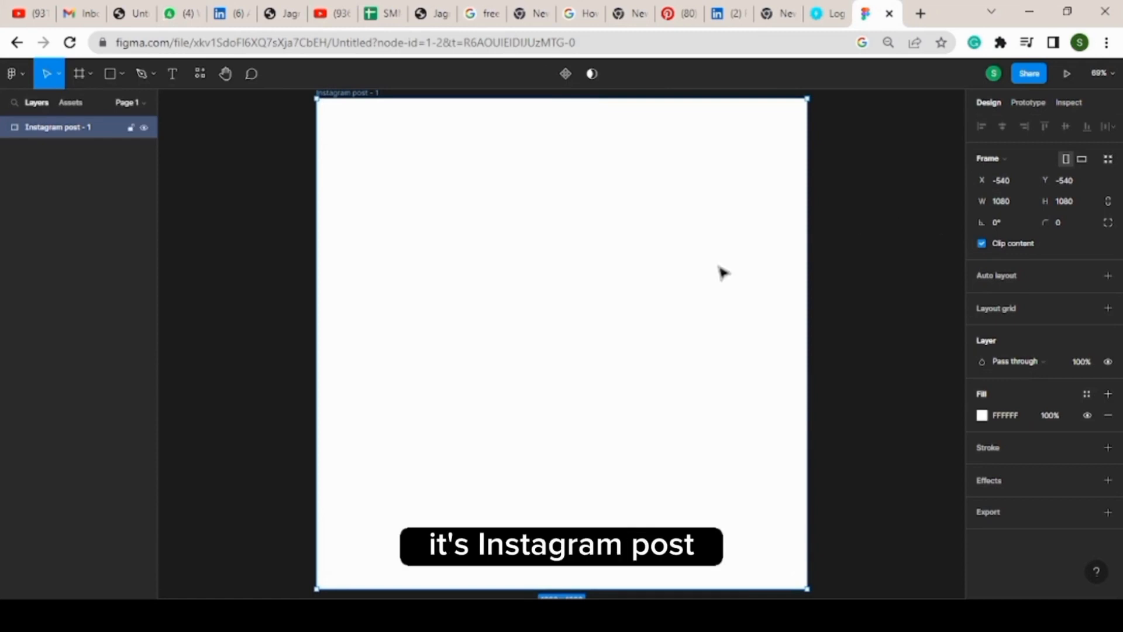
# Set the Instagram post frame's width to 1560.
pyautogui.click(1028, 200)
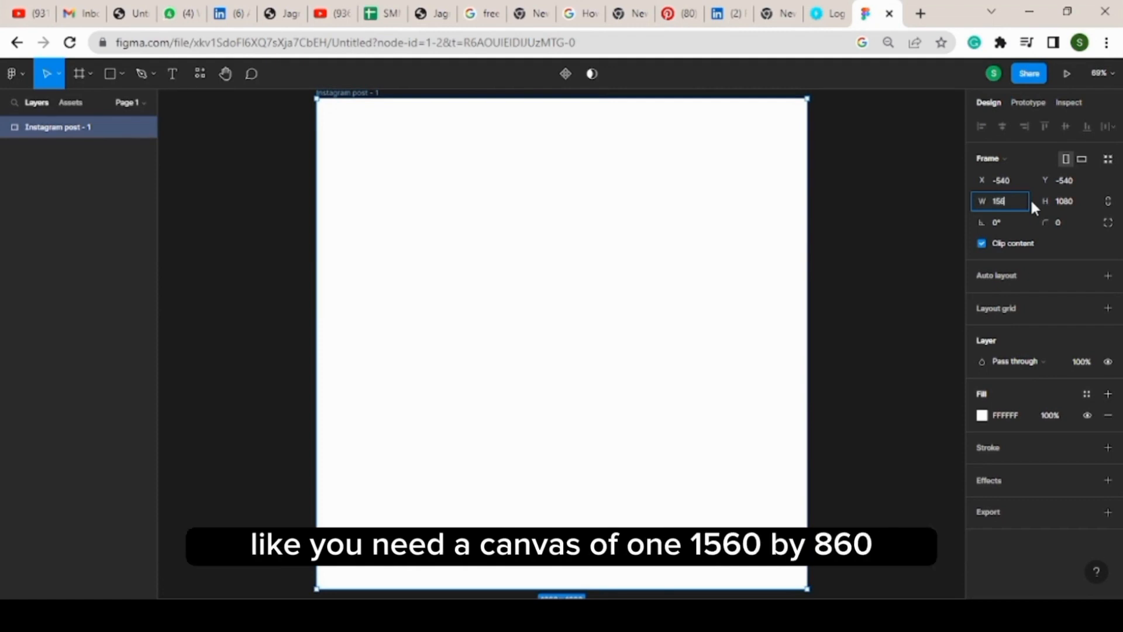
pyautogui.click(1075, 199)
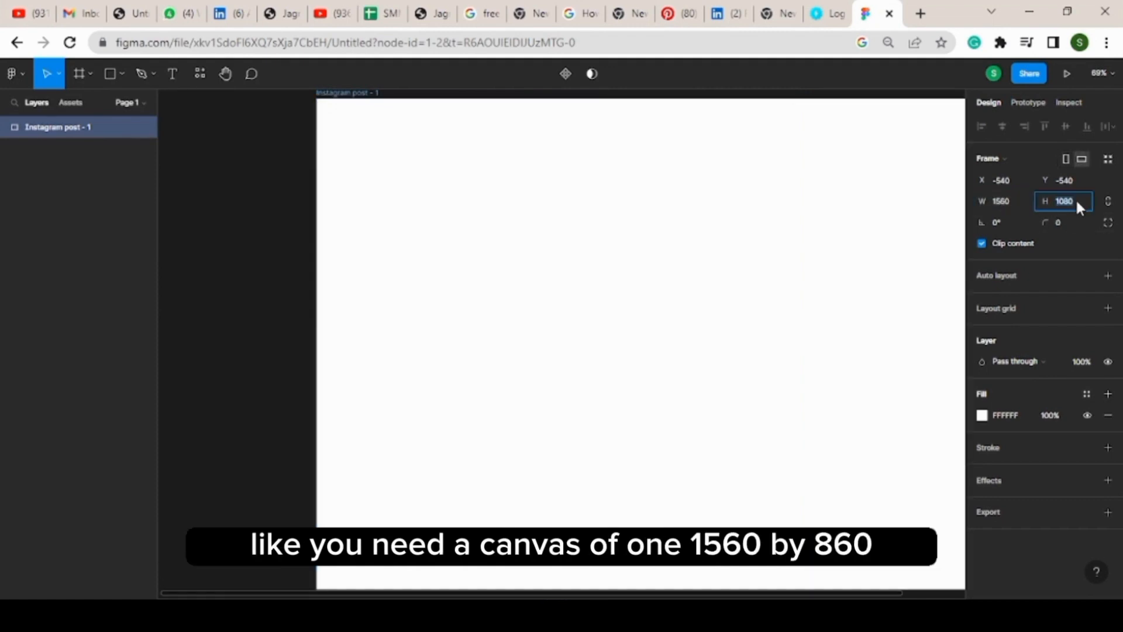
pyautogui.write('800')
pyautogui.press('Return')
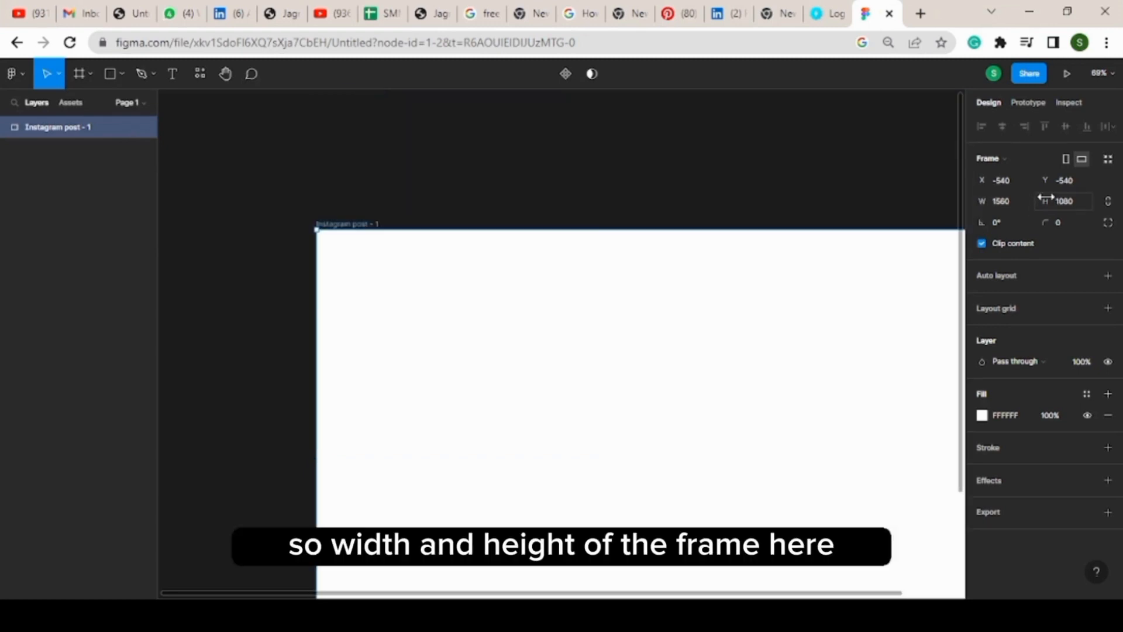
# View the file's component assets and return to the list of layers.
pyautogui.scroll(-1, 768, 221)
pyautogui.scroll(-3, 766, 219)
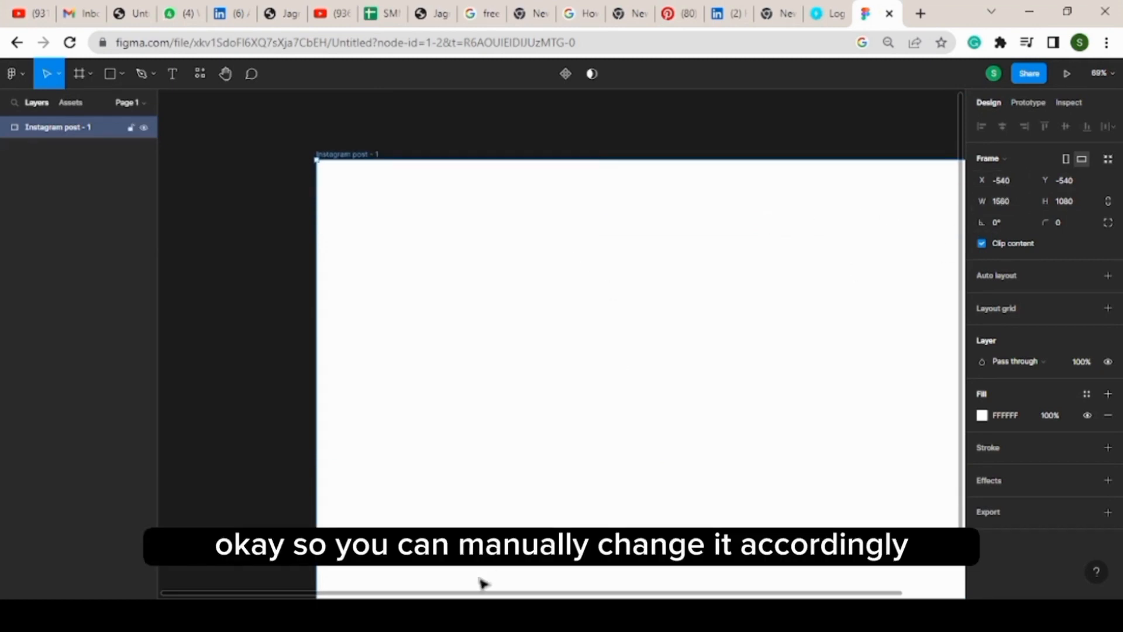
pyautogui.moveTo(496, 593); pyautogui.dragTo(590, 597)
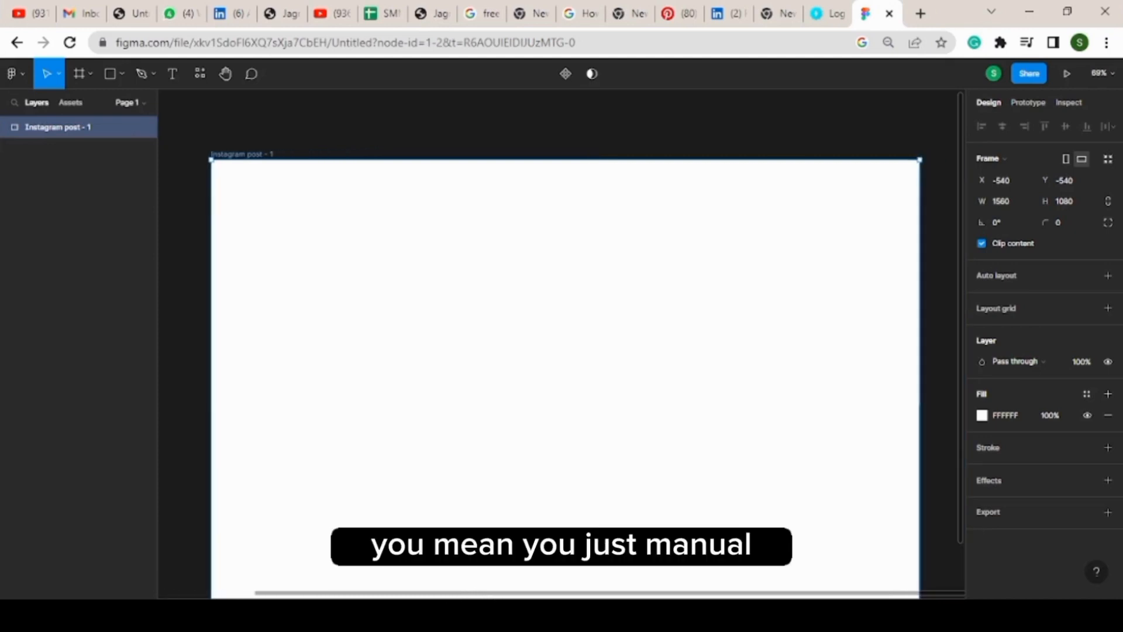
pyautogui.scroll(-2, 602, 443)
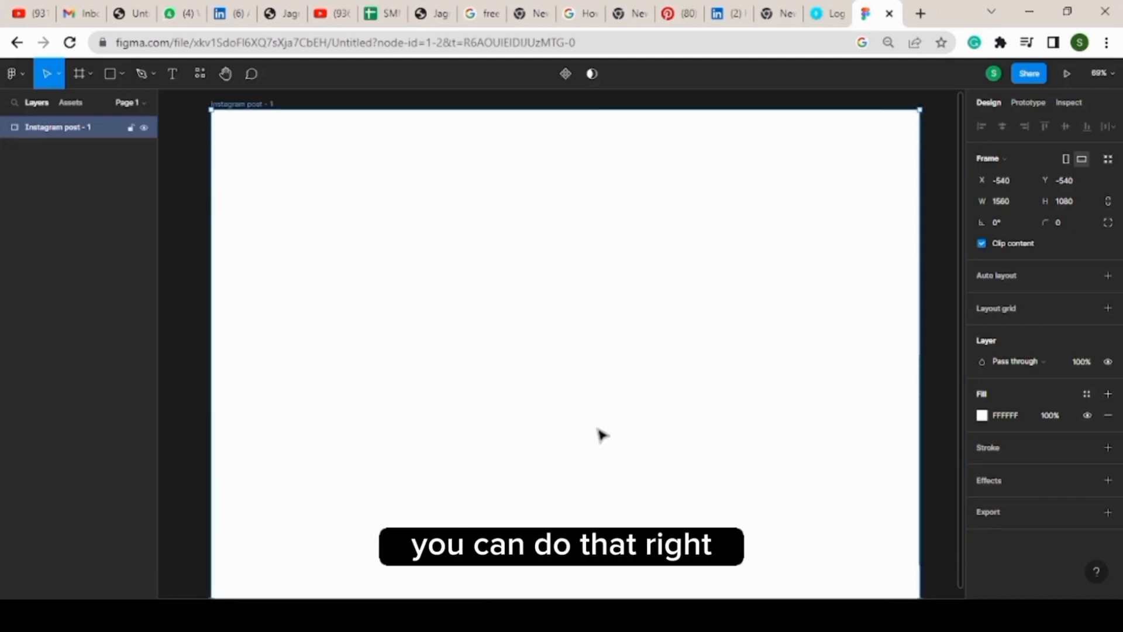
pyautogui.scroll(-4, 601, 437)
pyautogui.scroll(4, 599, 436)
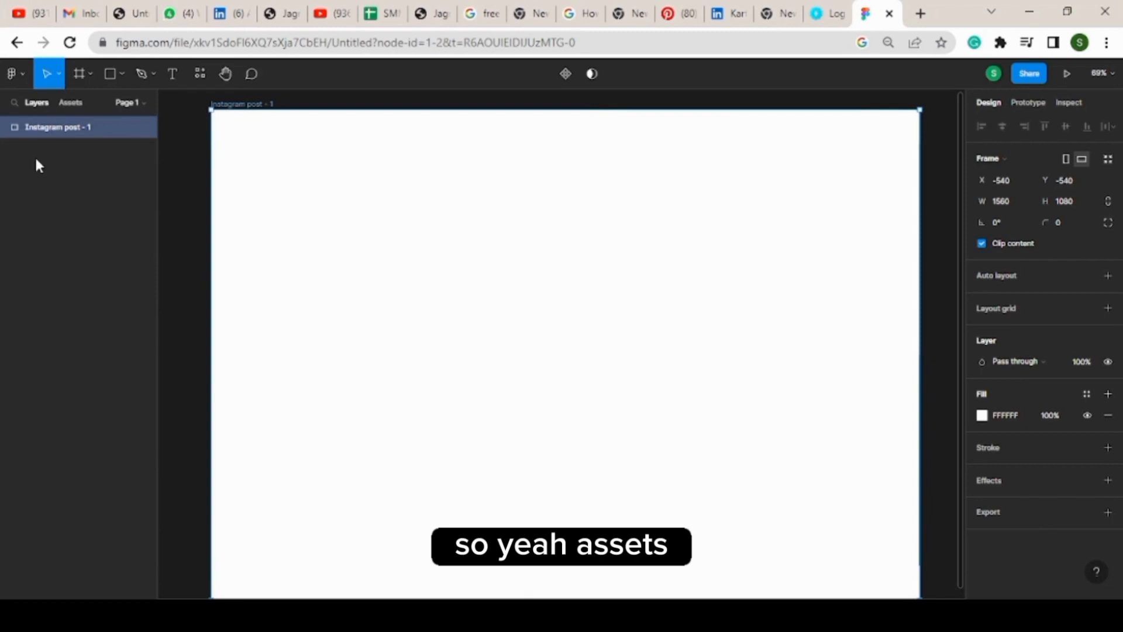
pyautogui.click(65, 104)
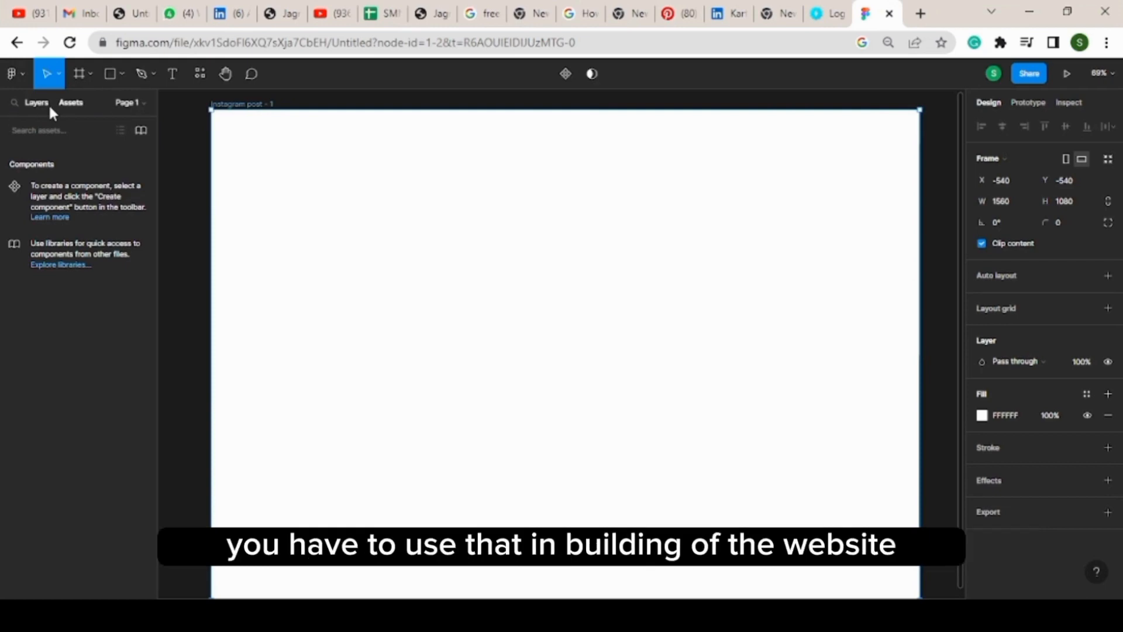
pyautogui.click(49, 103)
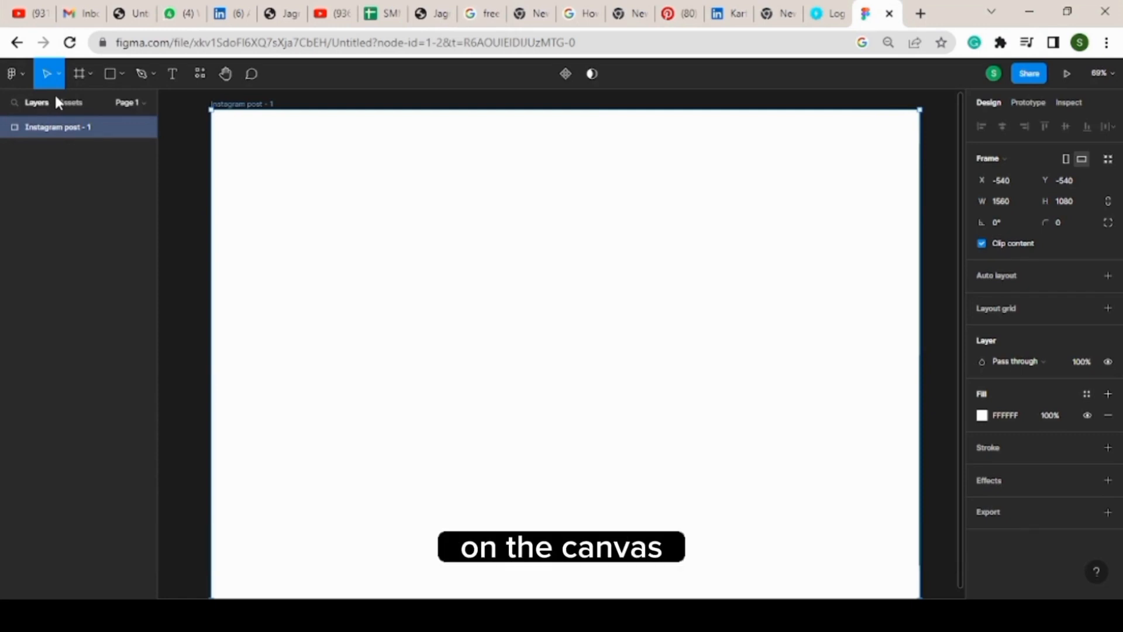
# Draw a rectangle about 879 × 790 near the upper-left corner of the frame.
pyautogui.click(119, 75)
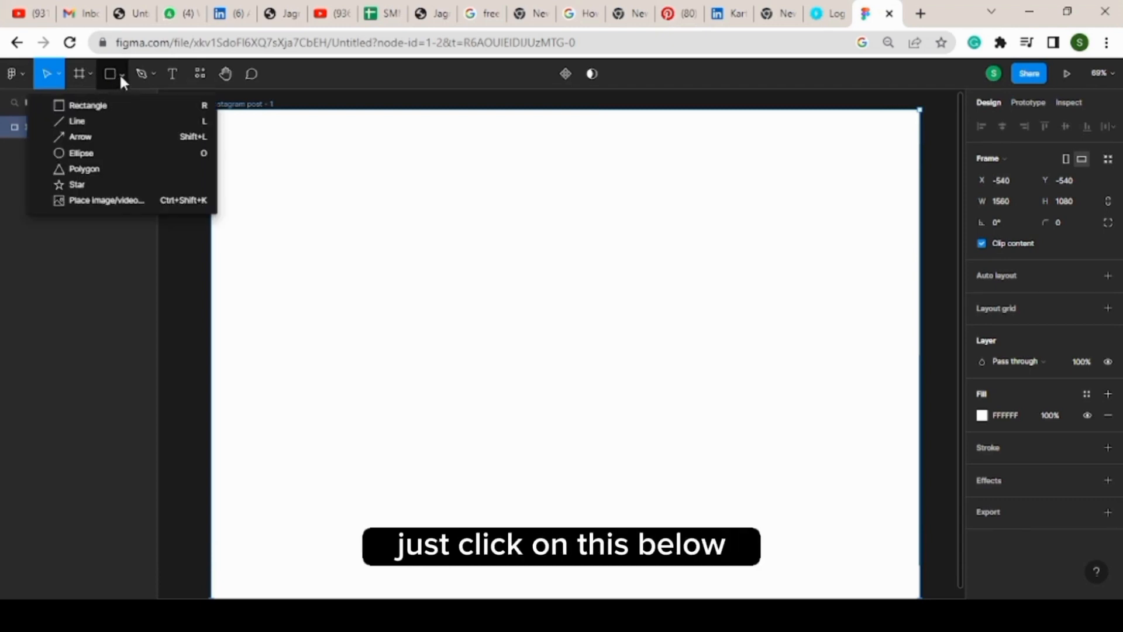
pyautogui.click(120, 106)
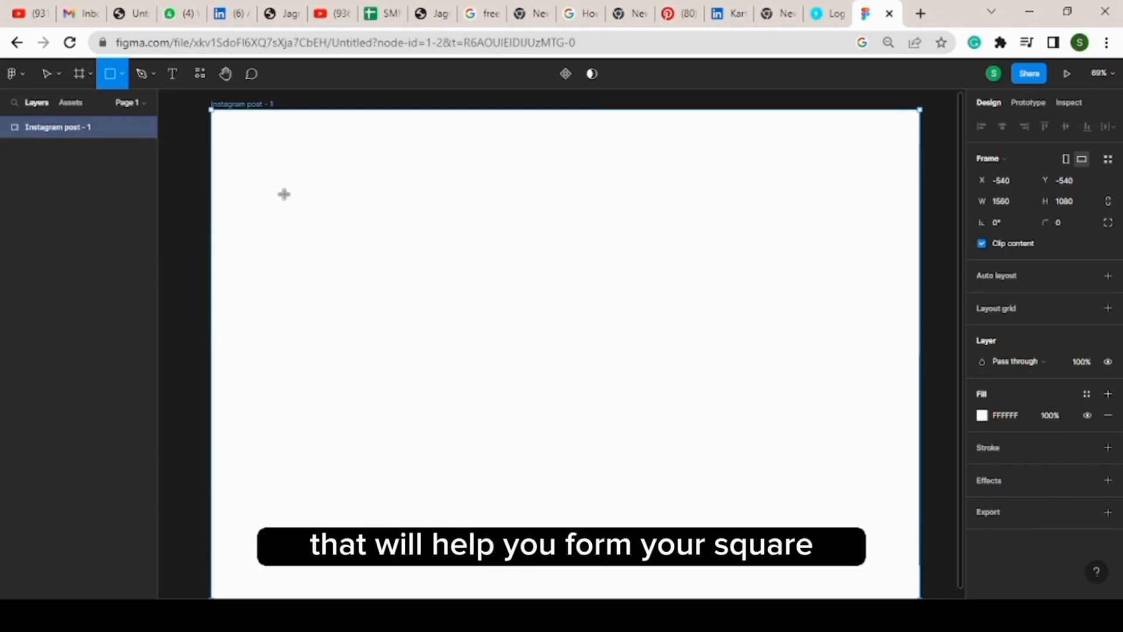
pyautogui.moveTo(241, 150); pyautogui.dragTo(480, 335)
pyautogui.moveTo(556, 435); pyautogui.dragTo(640, 511)
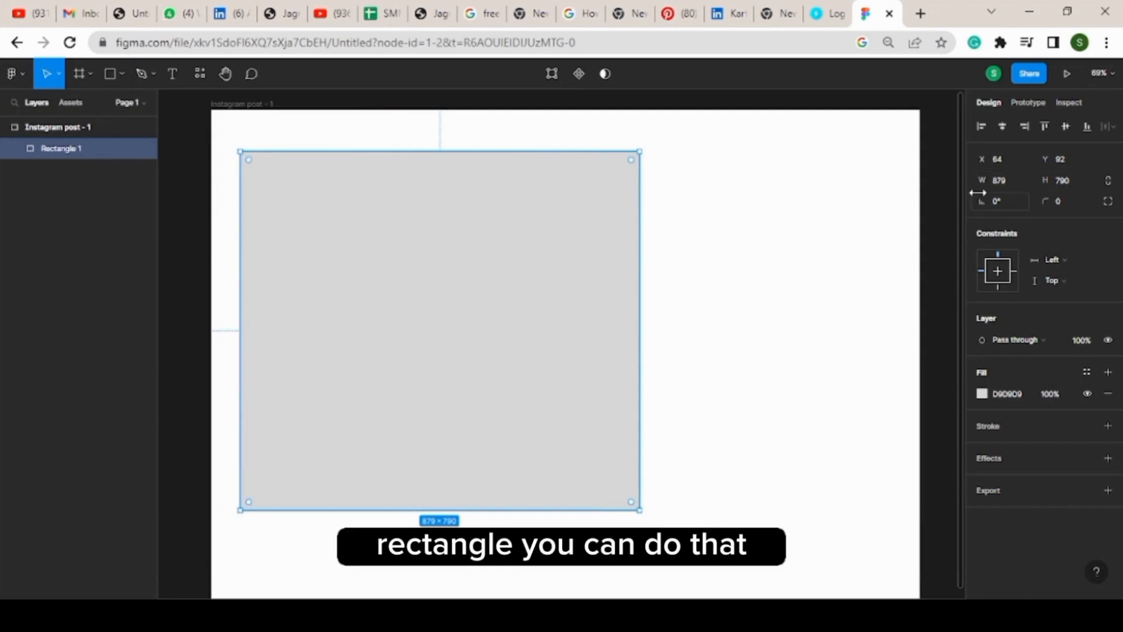
# Set the rectangle's width to 800 and its height to 720.
pyautogui.click(993, 74)
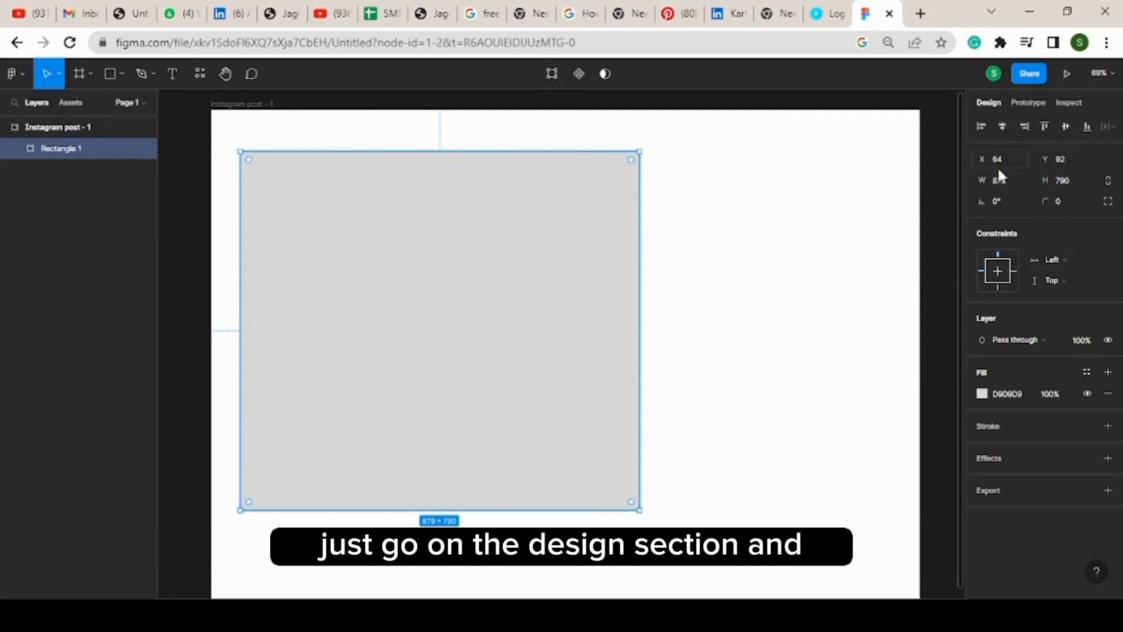
pyautogui.moveTo(990, 182); pyautogui.dragTo(1052, 200)
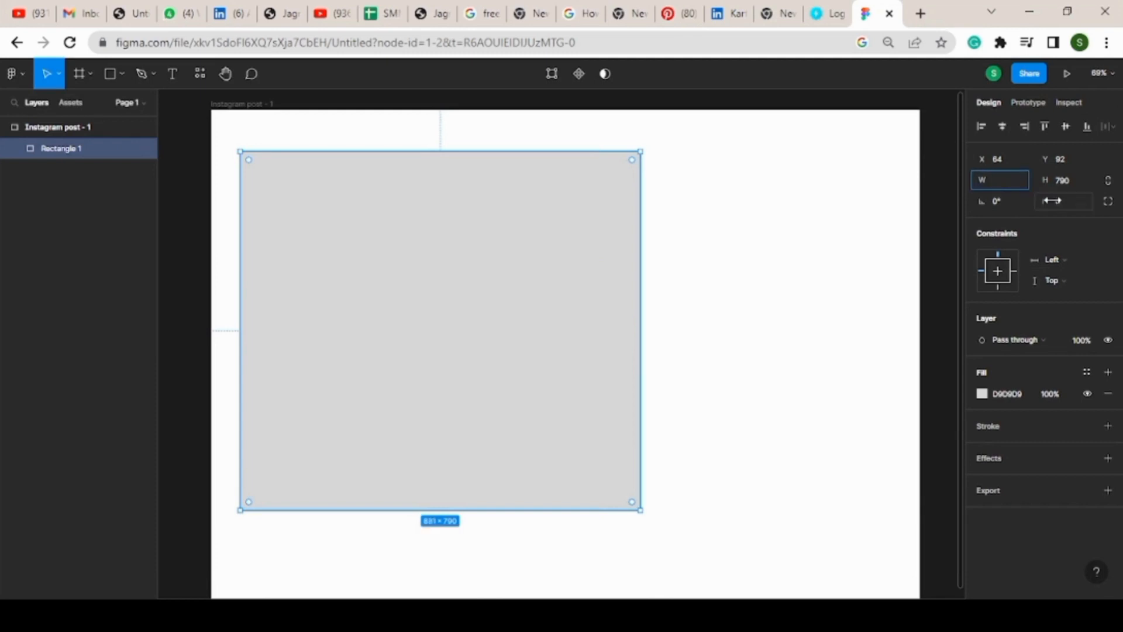
pyautogui.write('800')
pyautogui.click(1059, 180)
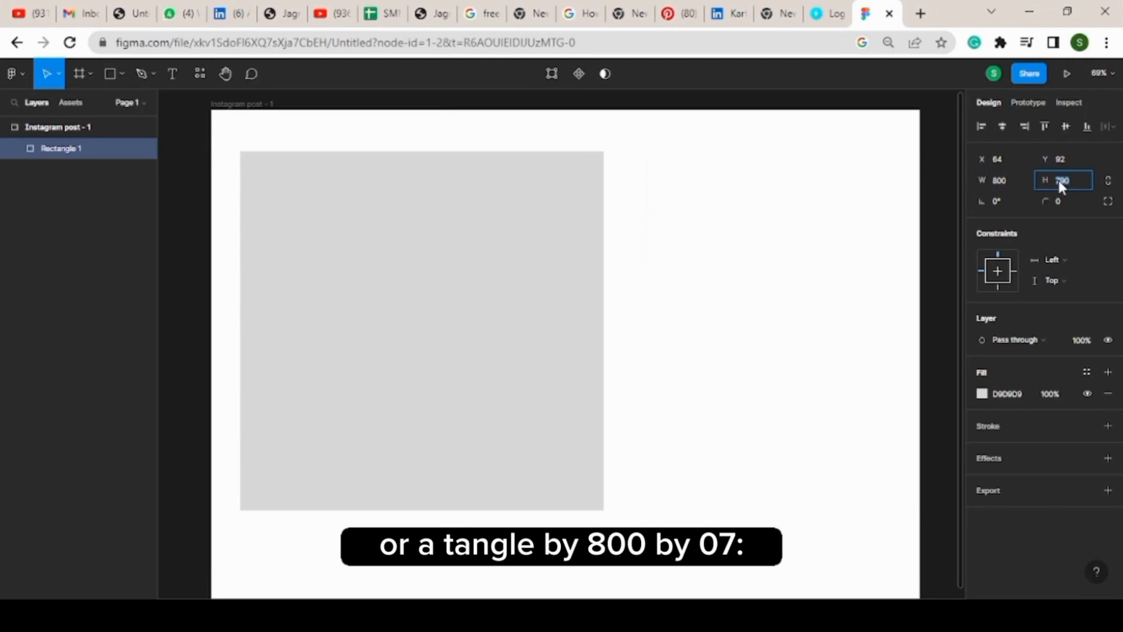
pyautogui.write('720')
pyautogui.press('Return')
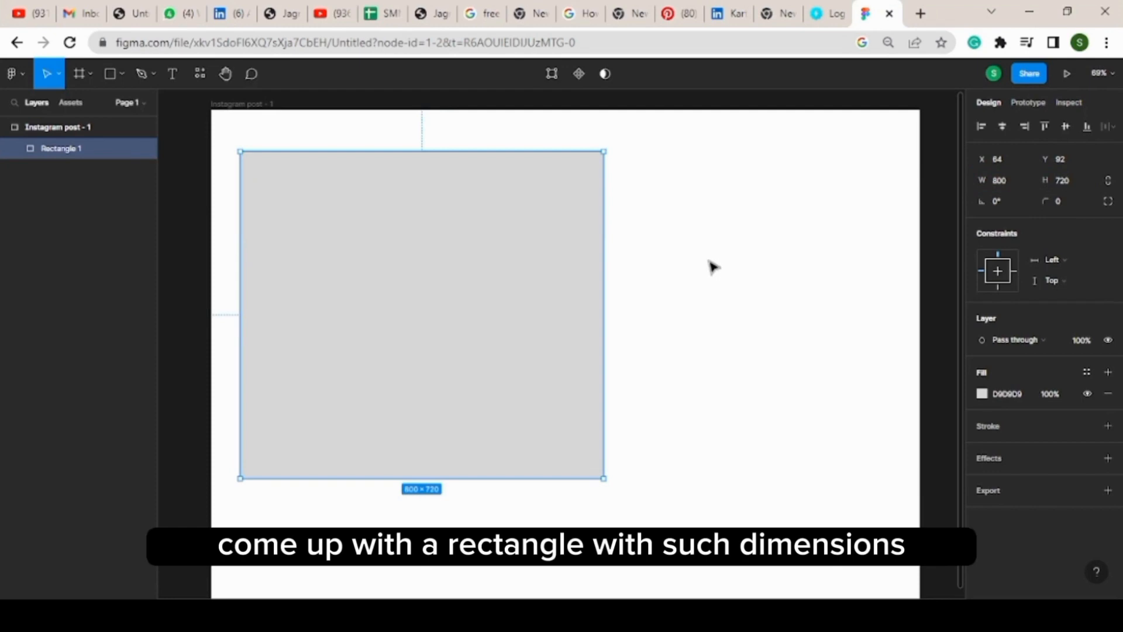
# Rotate the rectangle to 45° and move it toward the middle of the frame.
pyautogui.click(996, 202)
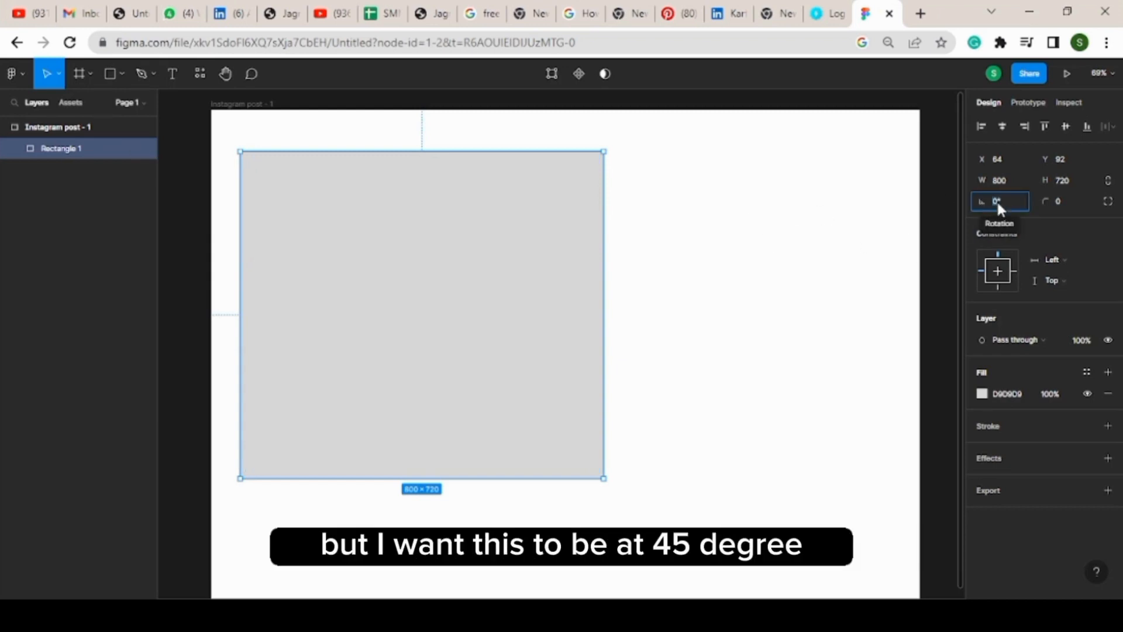
pyautogui.write('45')
pyautogui.press('Return')
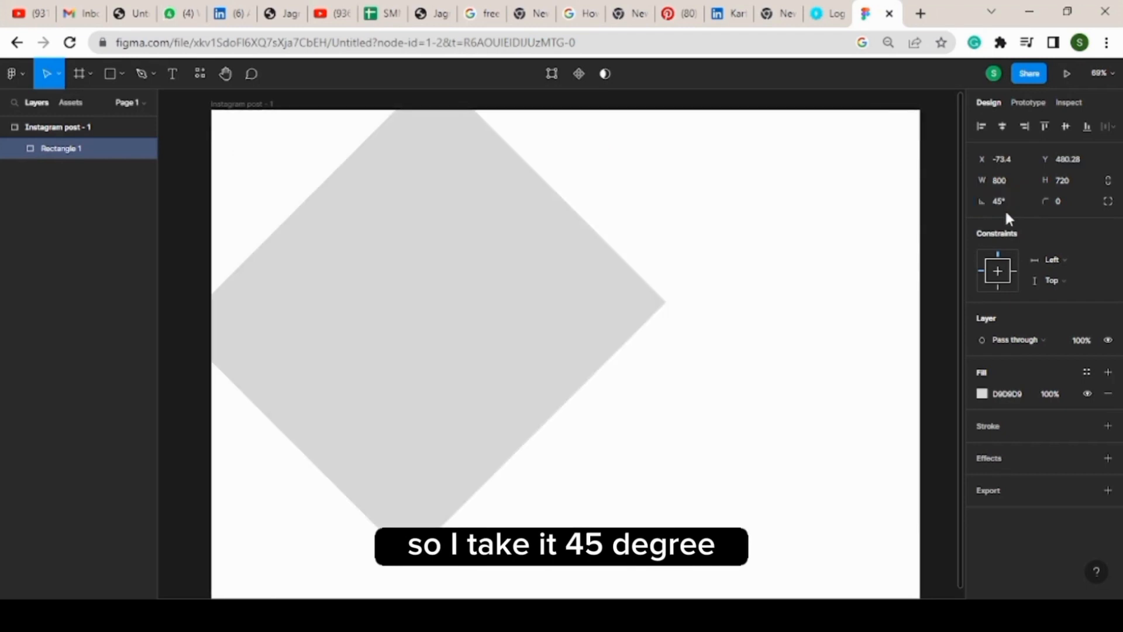
pyautogui.moveTo(533, 306); pyautogui.dragTo(657, 393)
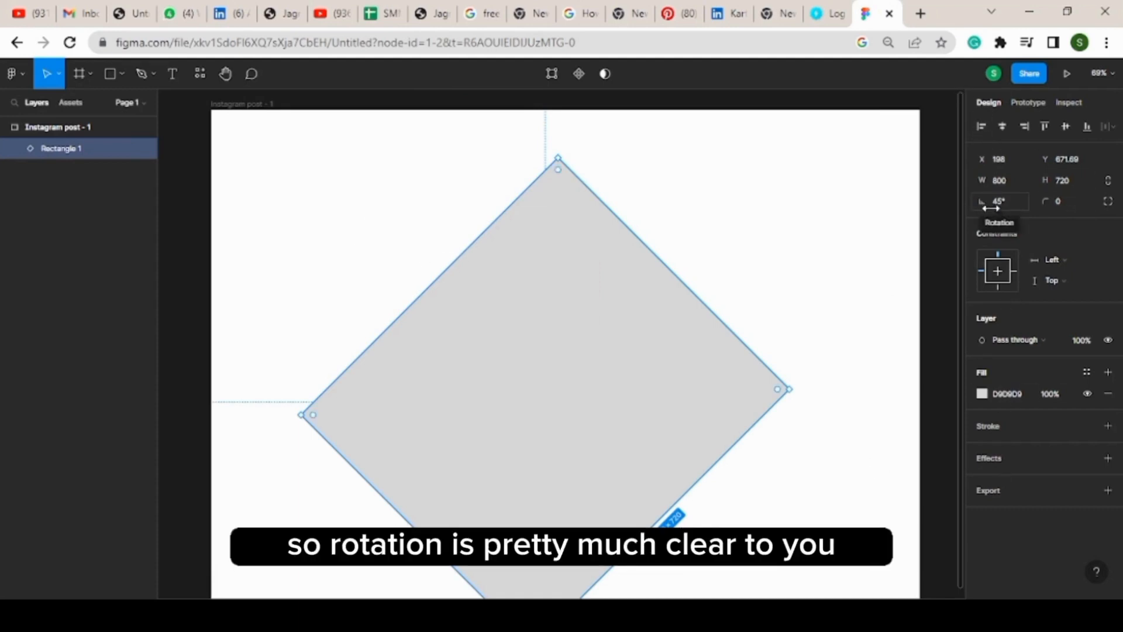
# Set the rectangle's rotation to 0° and deselect it.
pyautogui.click(1019, 202)
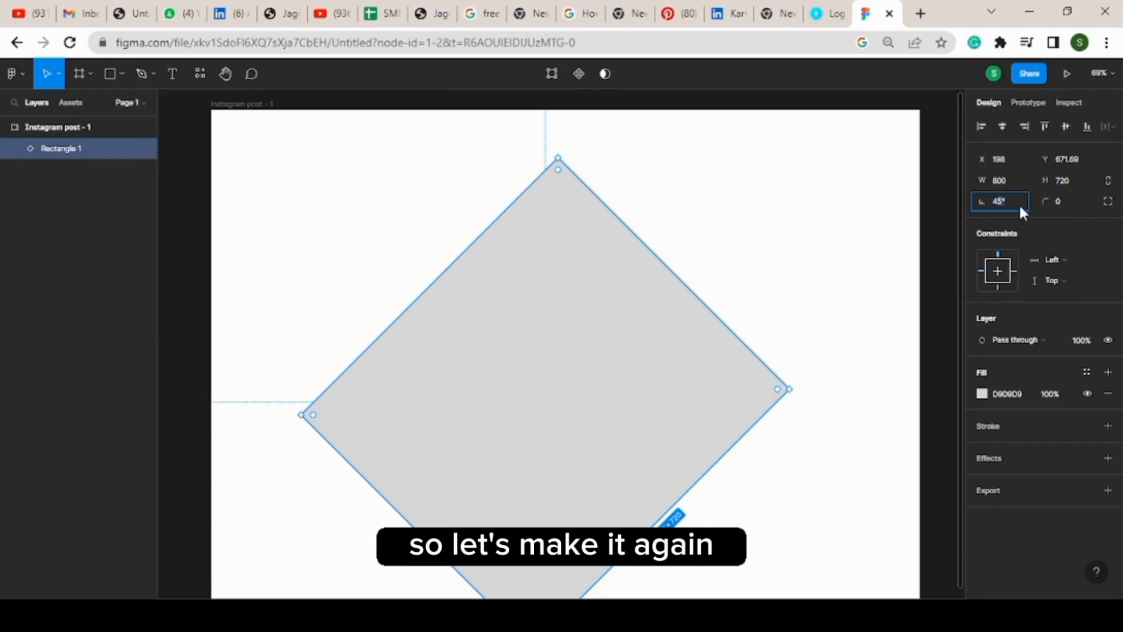
pyautogui.write('4')
pyautogui.press('BackSpace')
pyautogui.write('0')
pyautogui.press('Return')
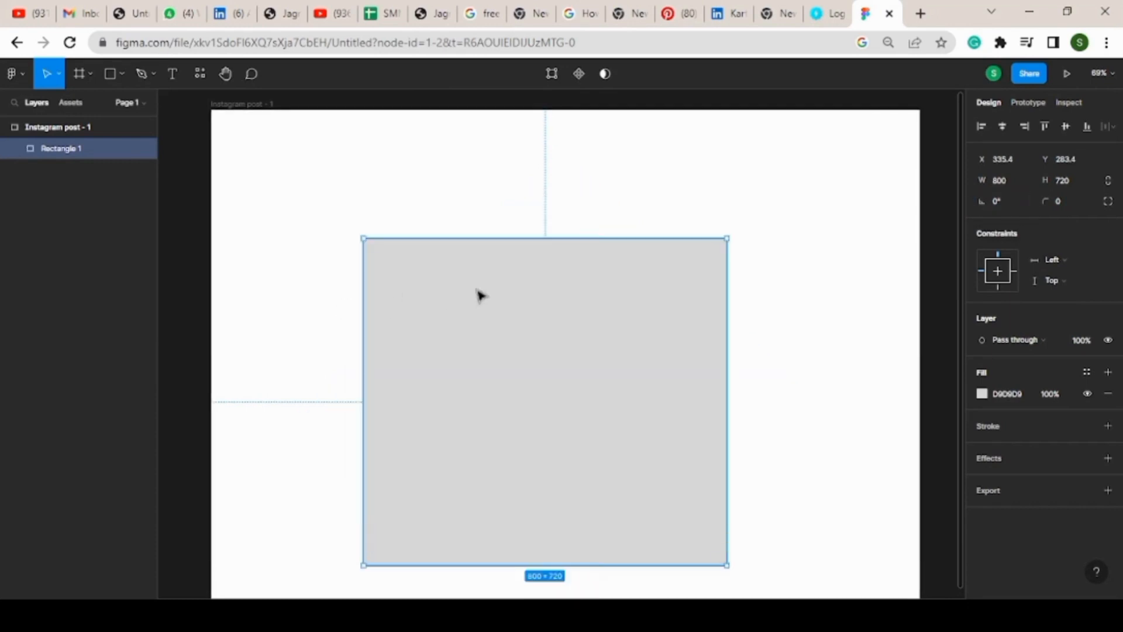
pyautogui.click(792, 258)
# Round all the rectangle's corners with a corner radius of 100.
pyautogui.click(410, 258)
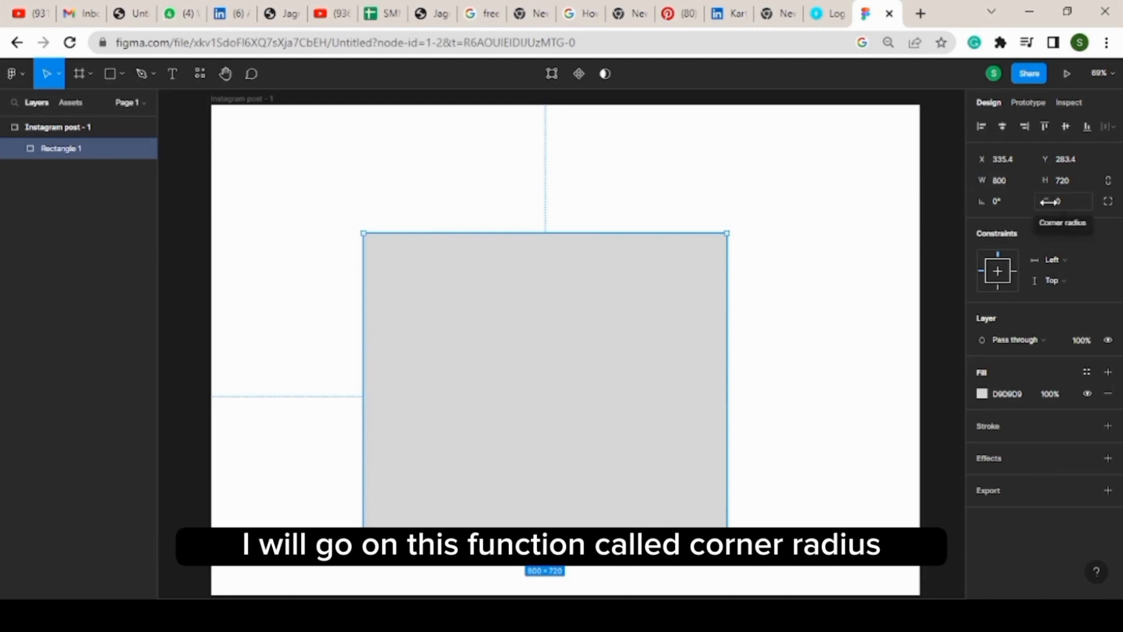
pyautogui.moveTo(1049, 202); pyautogui.dragTo(1117, 214)
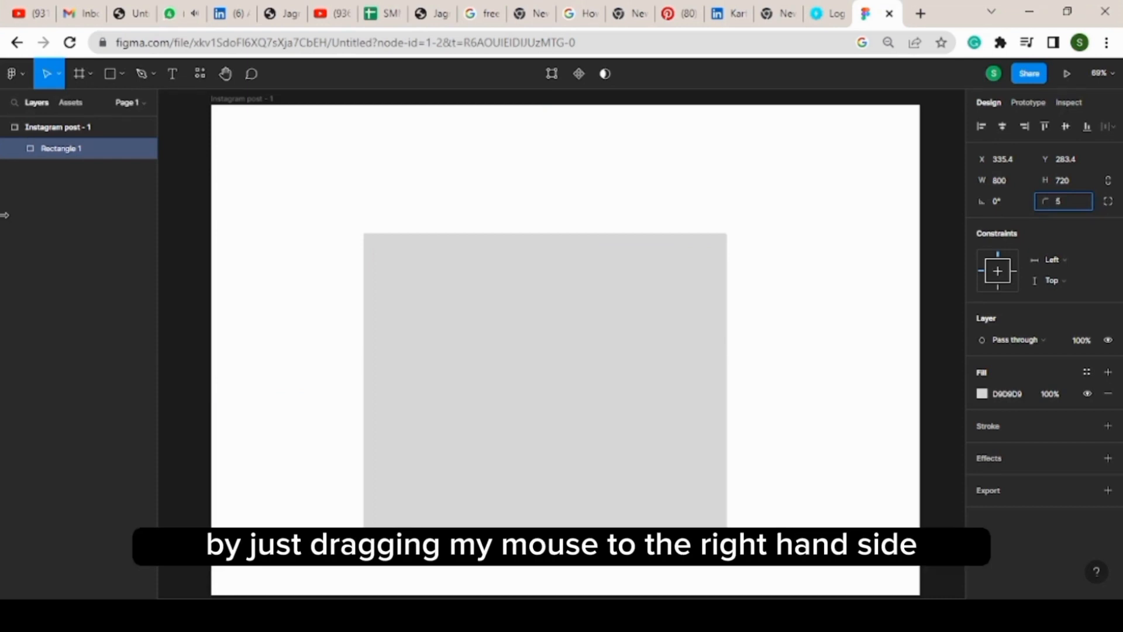
pyautogui.moveTo(5, 215); pyautogui.dragTo(263, 200)
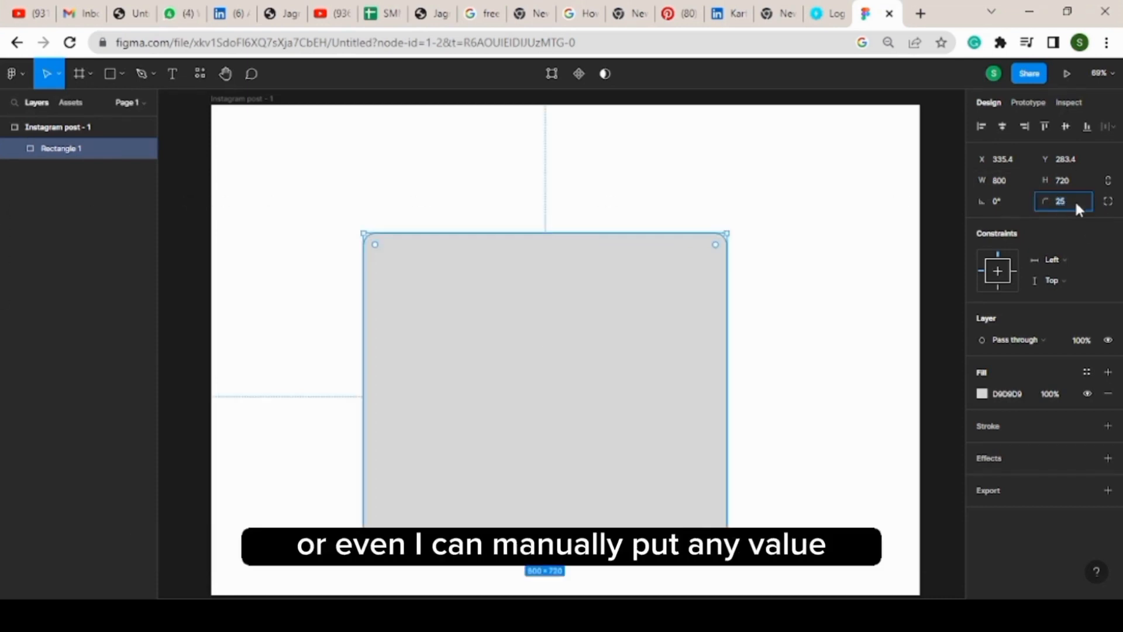
pyautogui.write('100')
pyautogui.press('Return')
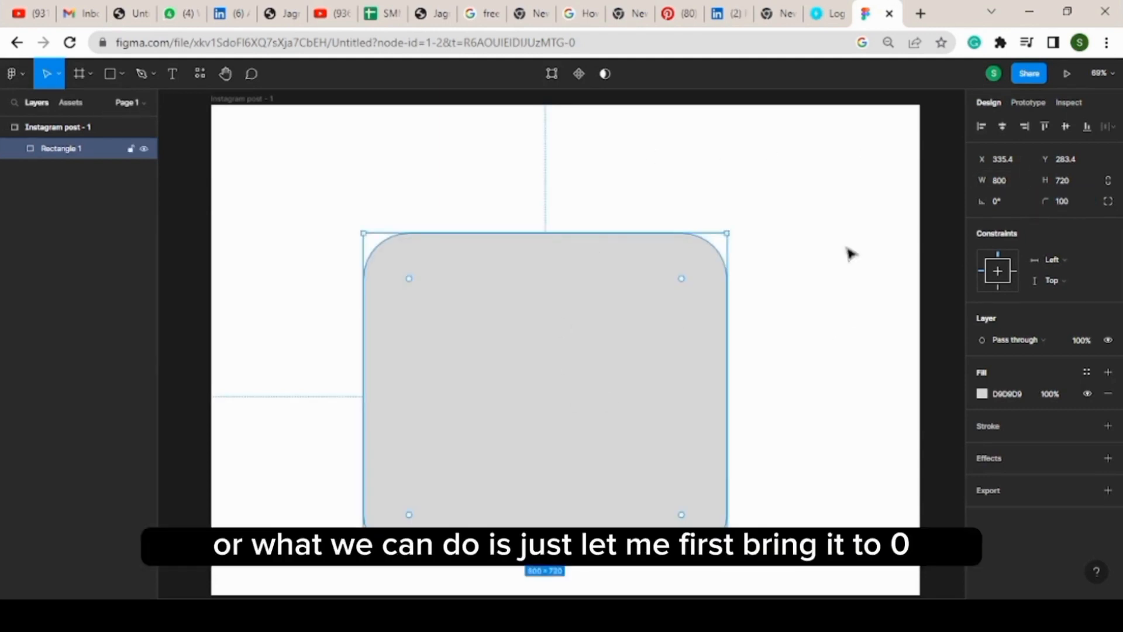
# Set the rectangle's corner radius to 0.
pyautogui.click(1058, 201)
pyautogui.write('0')
pyautogui.press('Return')
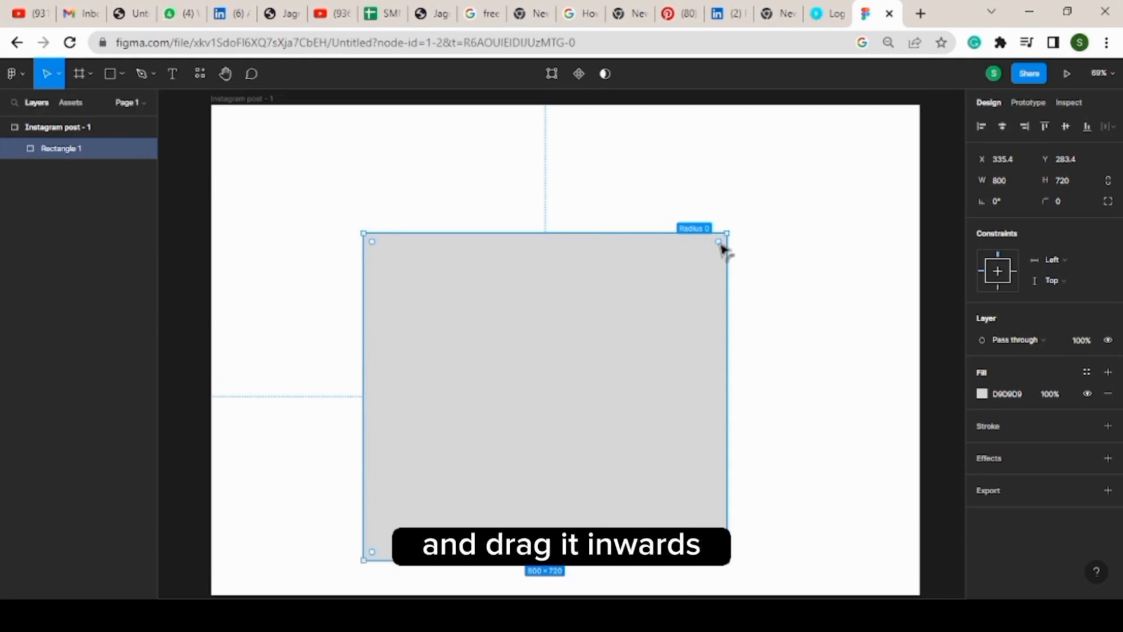
# Try rounding the rectangle's corners with both its on-canvas radius handle and the corner radius value.
pyautogui.moveTo(722, 246); pyautogui.dragTo(892, 278)
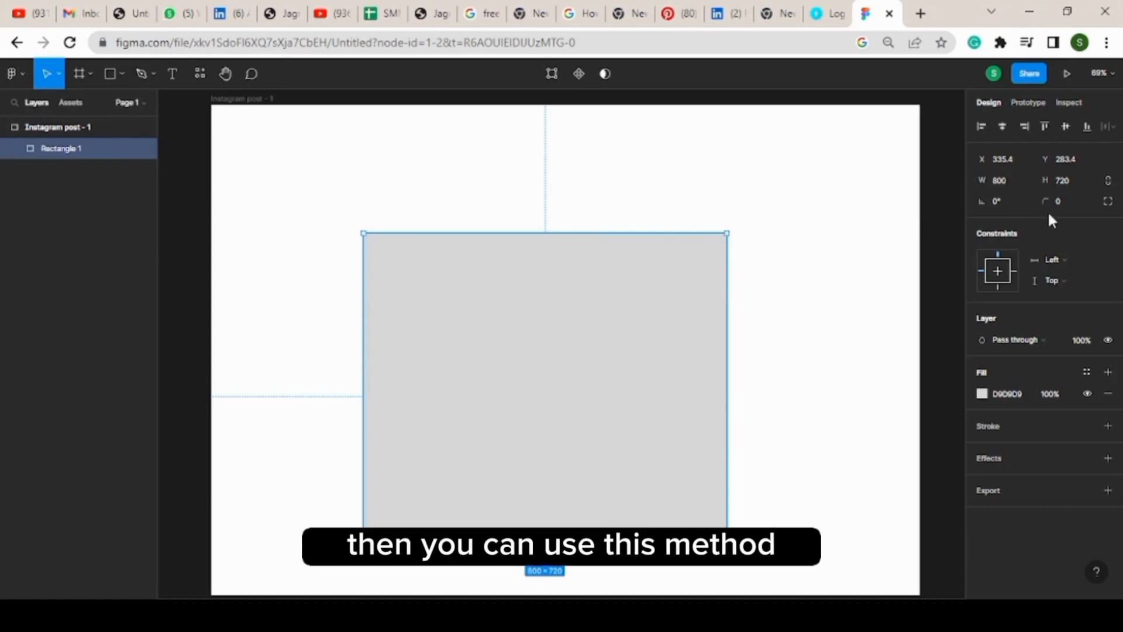
pyautogui.moveTo(1051, 201); pyautogui.dragTo(810, 245)
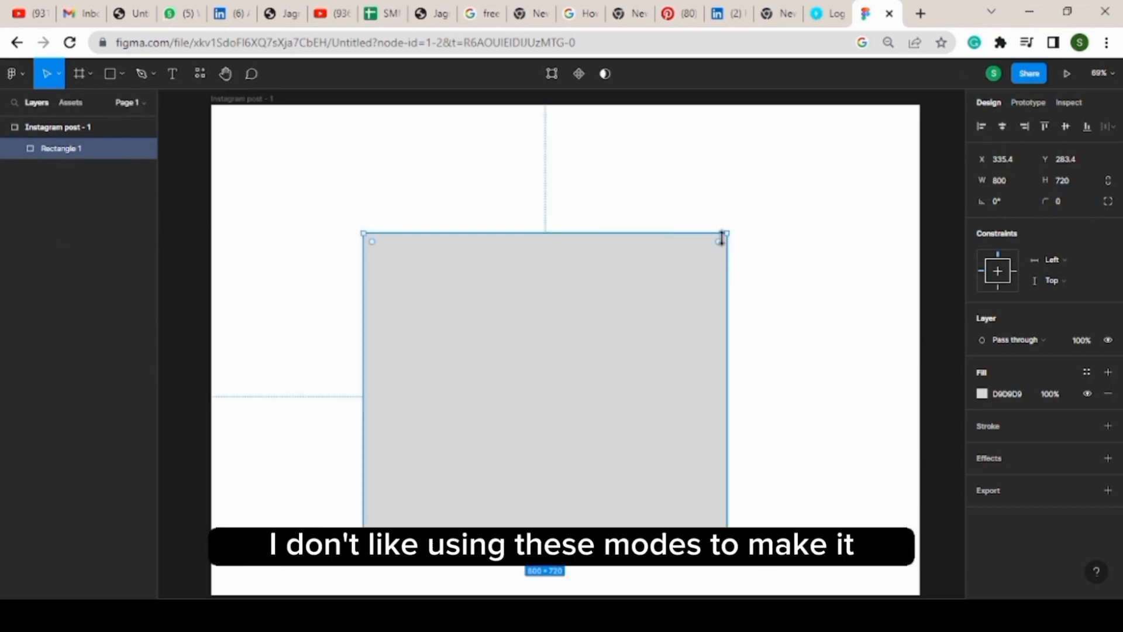
pyautogui.moveTo(719, 240); pyautogui.dragTo(815, 180)
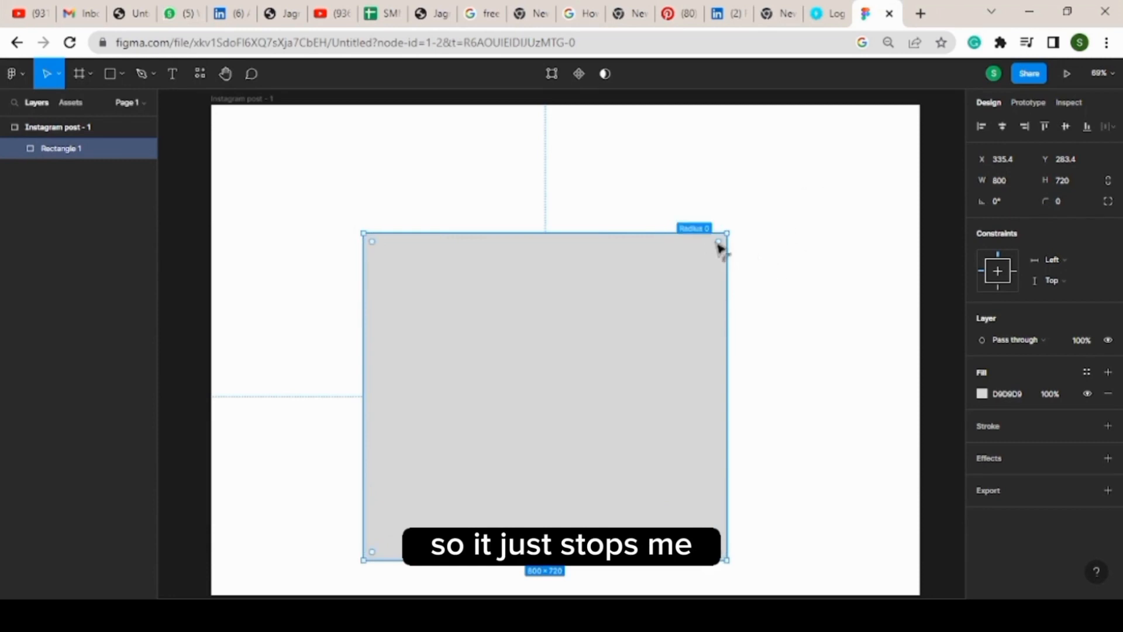
# Move the rectangle to X 450, Y 225 and change its fill to bright red FB0202.
pyautogui.moveTo(718, 245); pyautogui.dragTo(771, 217)
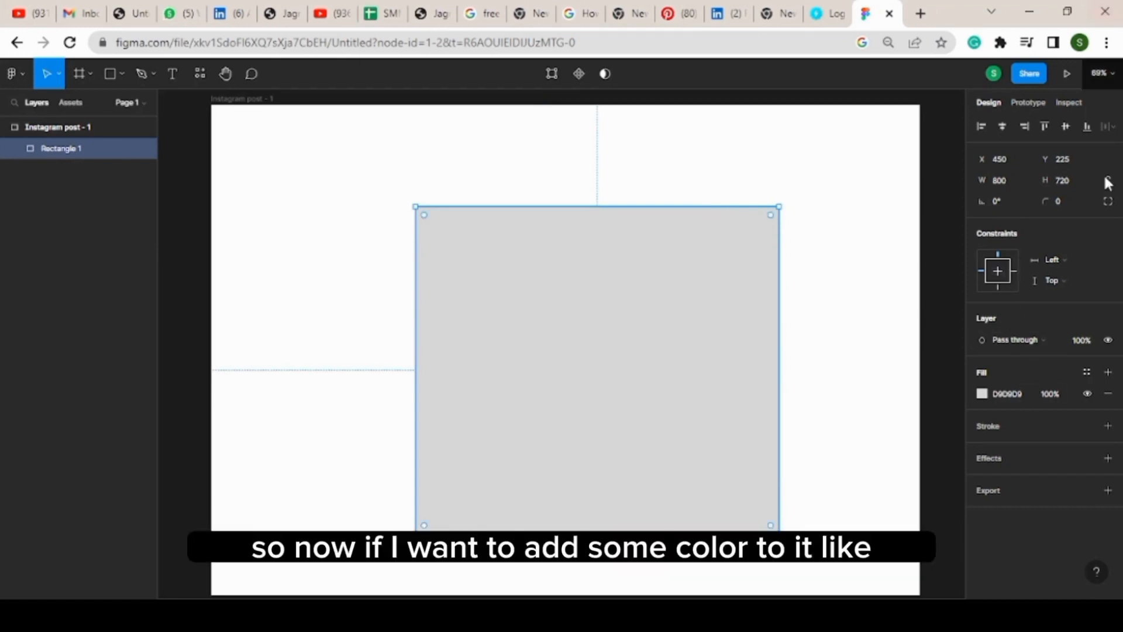
pyautogui.click(983, 393)
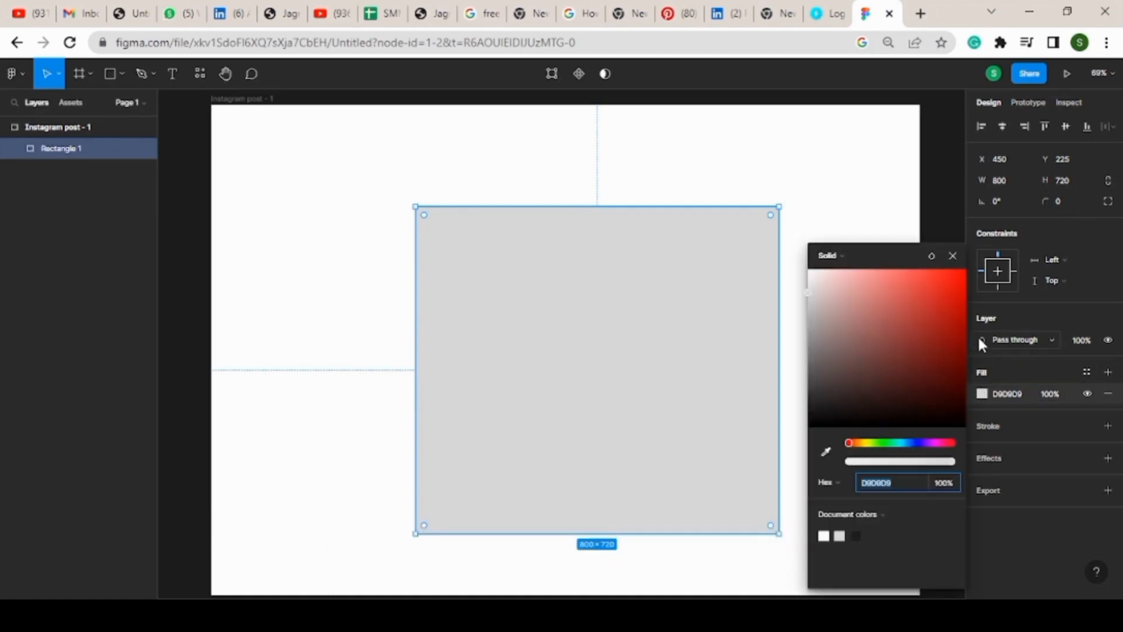
pyautogui.click(961, 280)
pyautogui.click(959, 304)
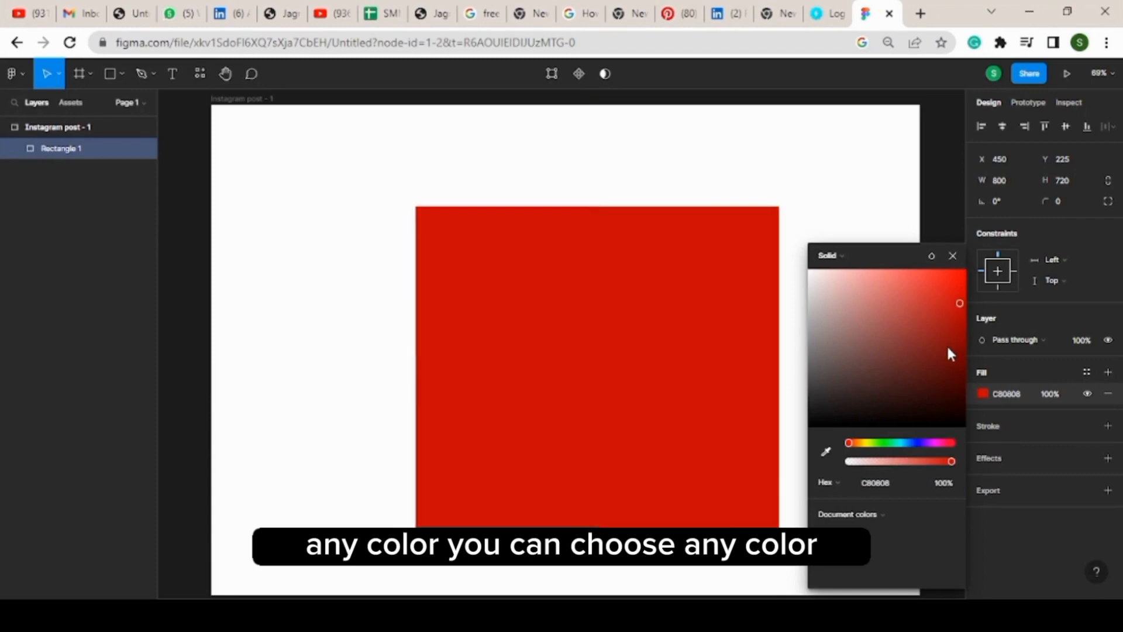
pyautogui.click(846, 478)
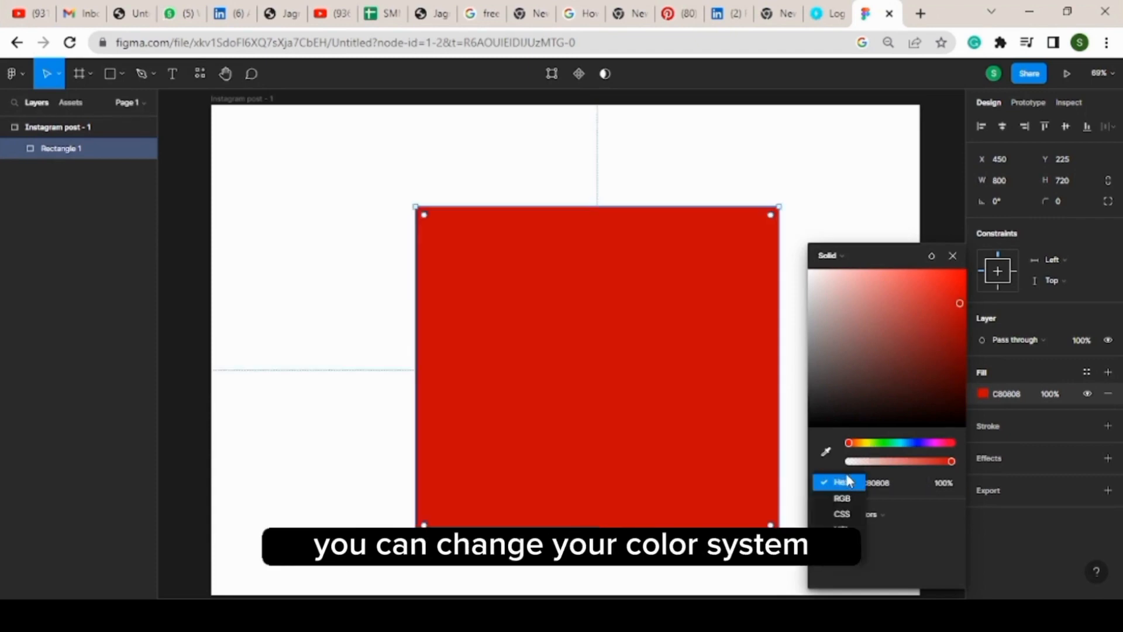
pyautogui.click(898, 480)
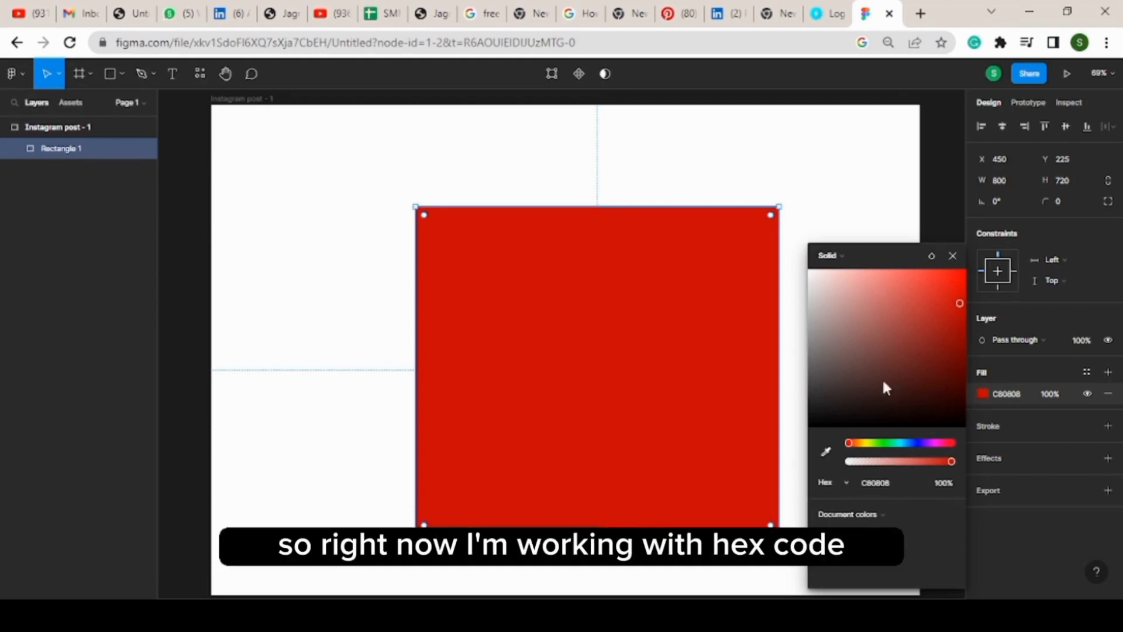
pyautogui.moveTo(959, 299); pyautogui.dragTo(964, 274)
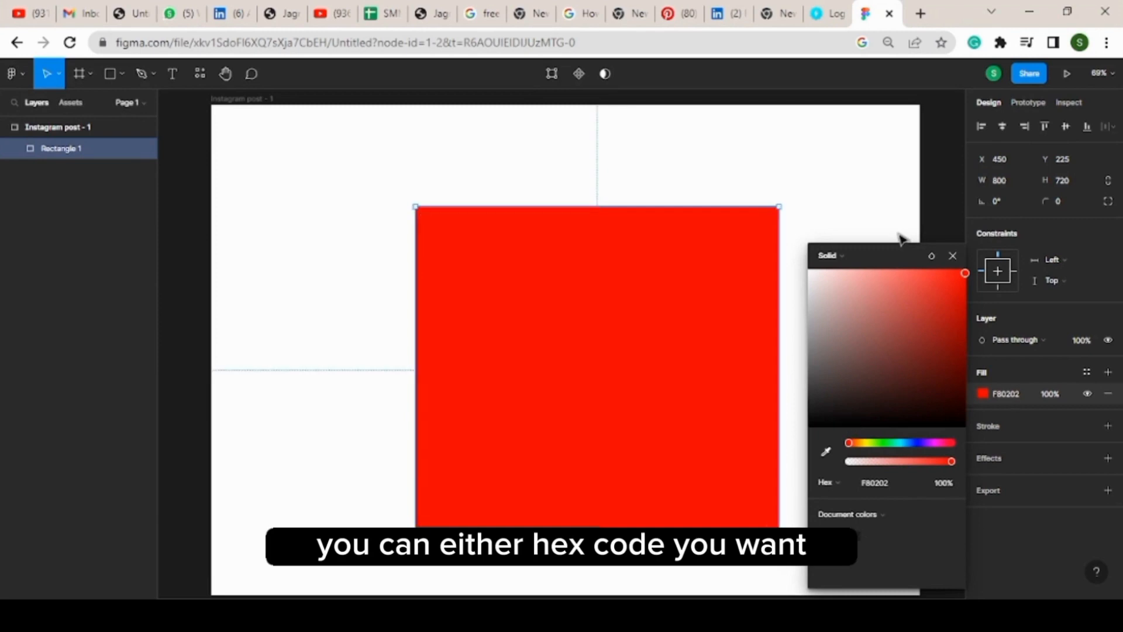
pyautogui.click(961, 258)
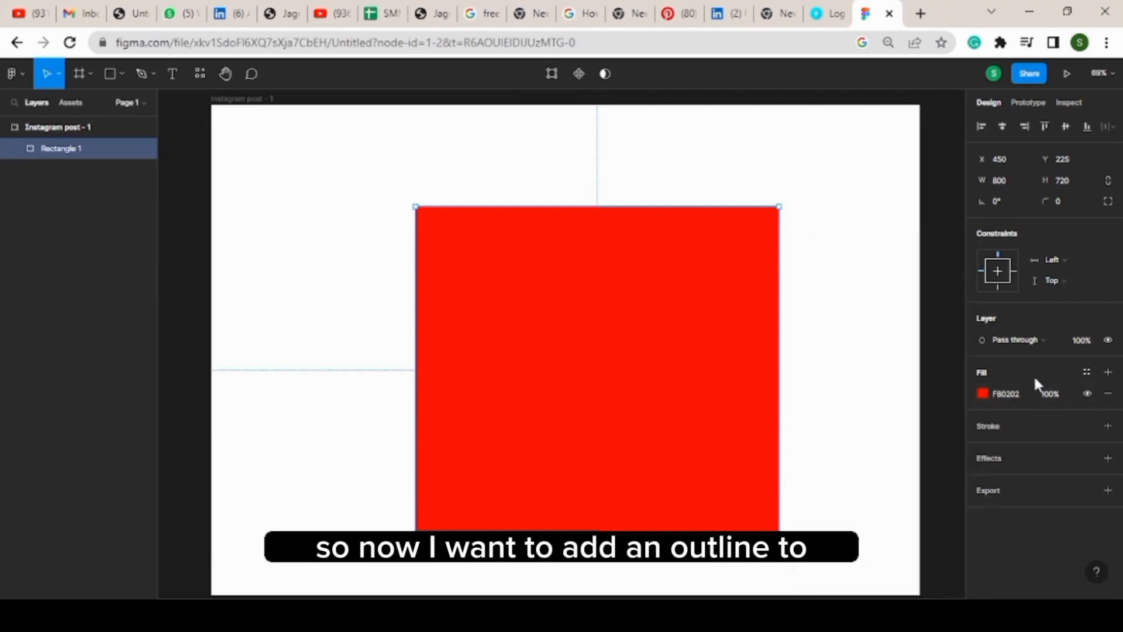
# Add a stroke to the rectangle and set its thickness to 6.
pyautogui.click(1108, 426)
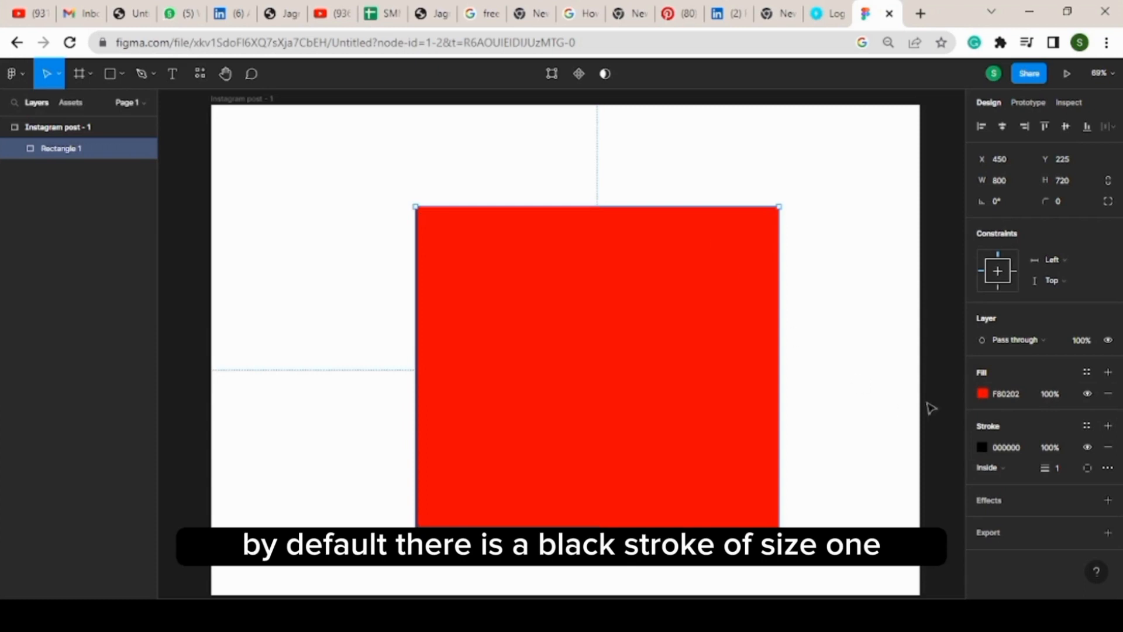
pyautogui.click(896, 378)
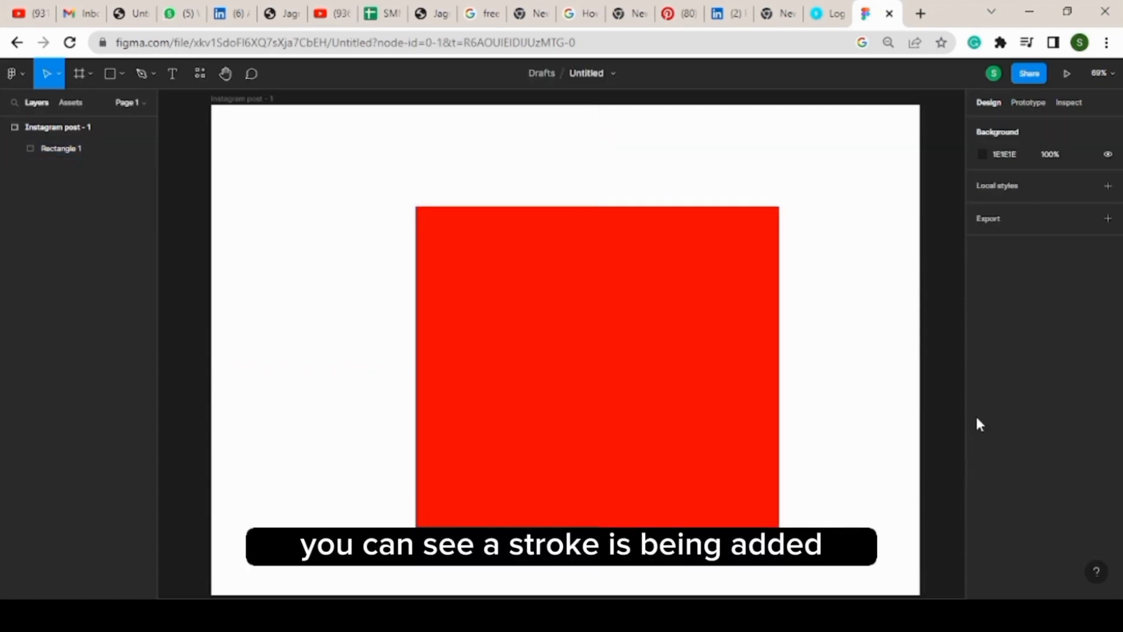
pyautogui.click(765, 431)
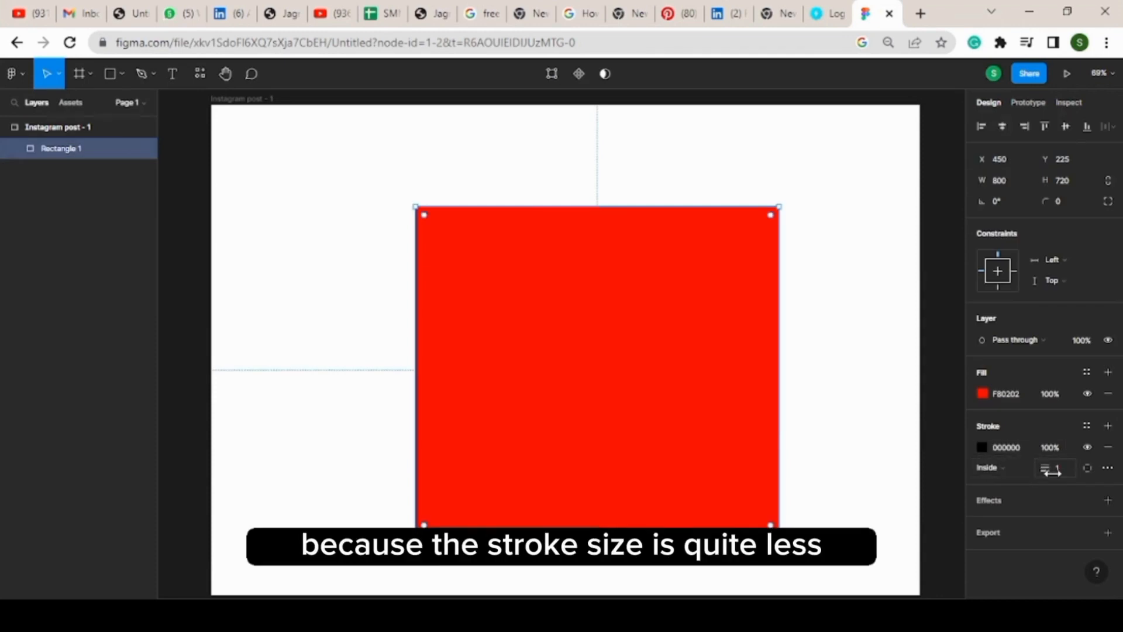
pyautogui.moveTo(1039, 467)
pyautogui.mouseDown()
pyautogui.moveTo(1067, 468)
pyautogui.moveTo(1041, 465)
pyautogui.mouseUp()
pyautogui.moveTo(1038, 455); pyautogui.dragTo(1050, 446)
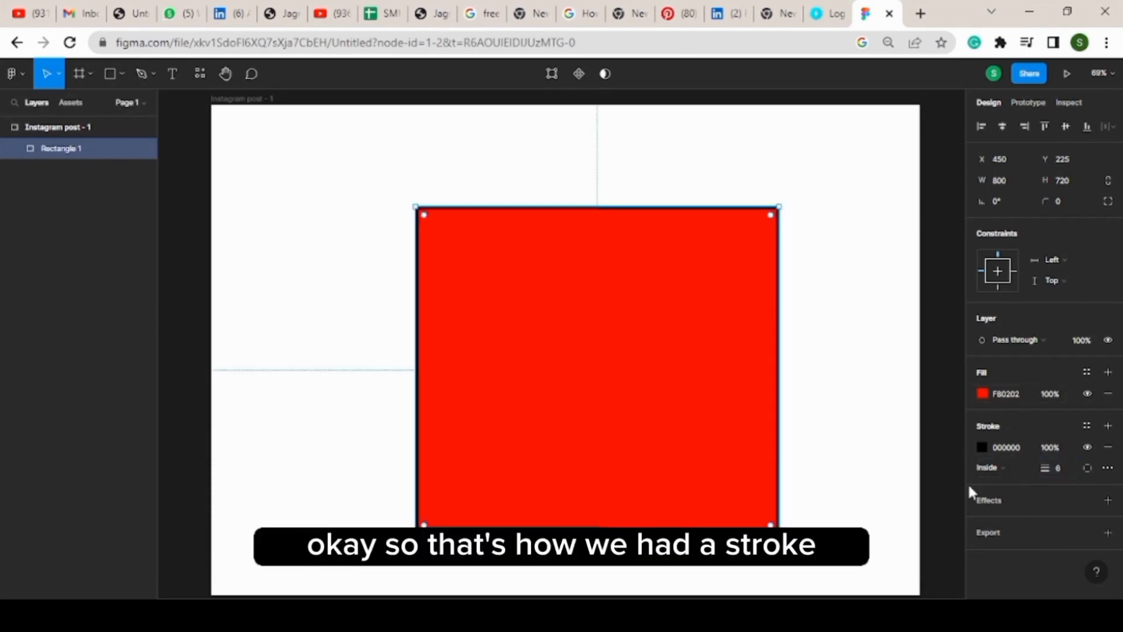
# Try other colours for the rectangle's stroke and settle on near-black 100C0C.
pyautogui.click(982, 447)
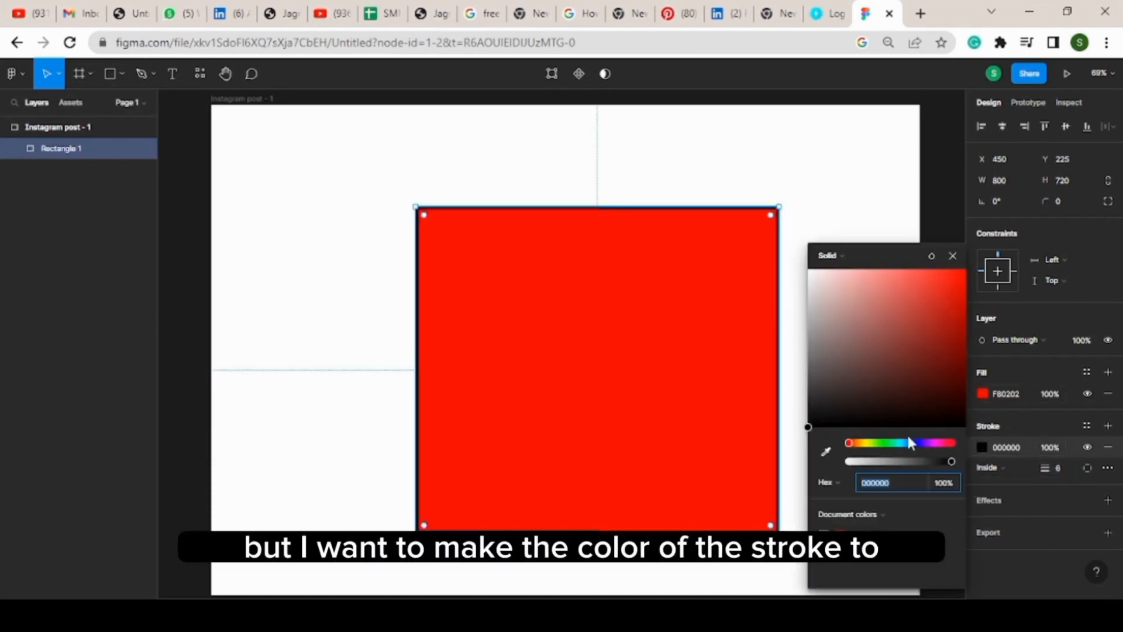
pyautogui.moveTo(848, 443); pyautogui.dragTo(898, 443)
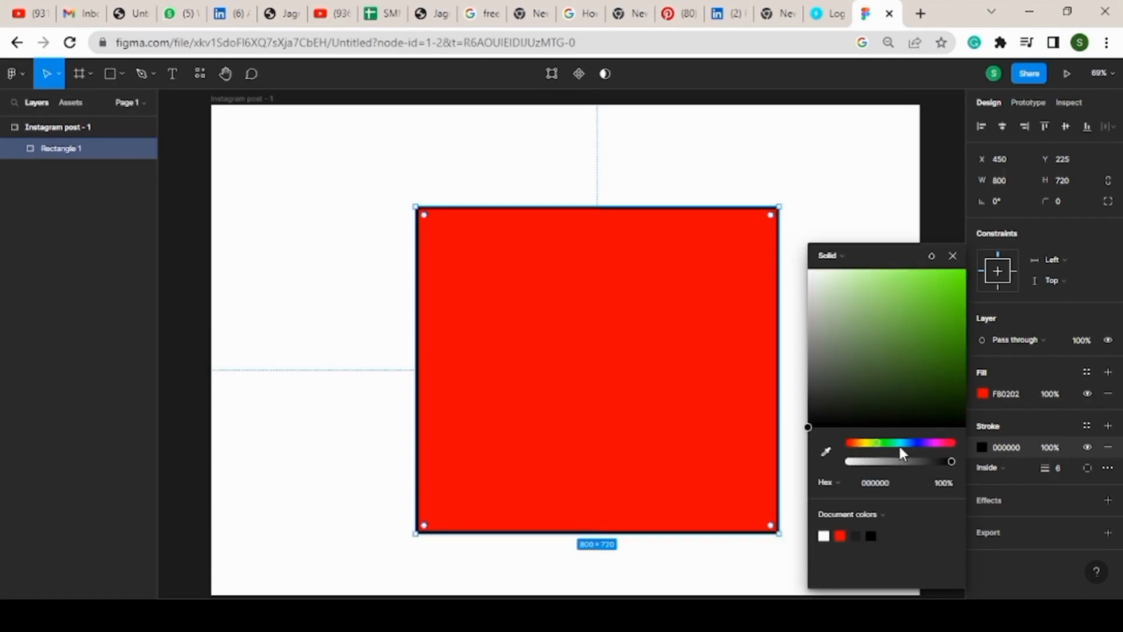
pyautogui.moveTo(953, 344); pyautogui.dragTo(953, 314)
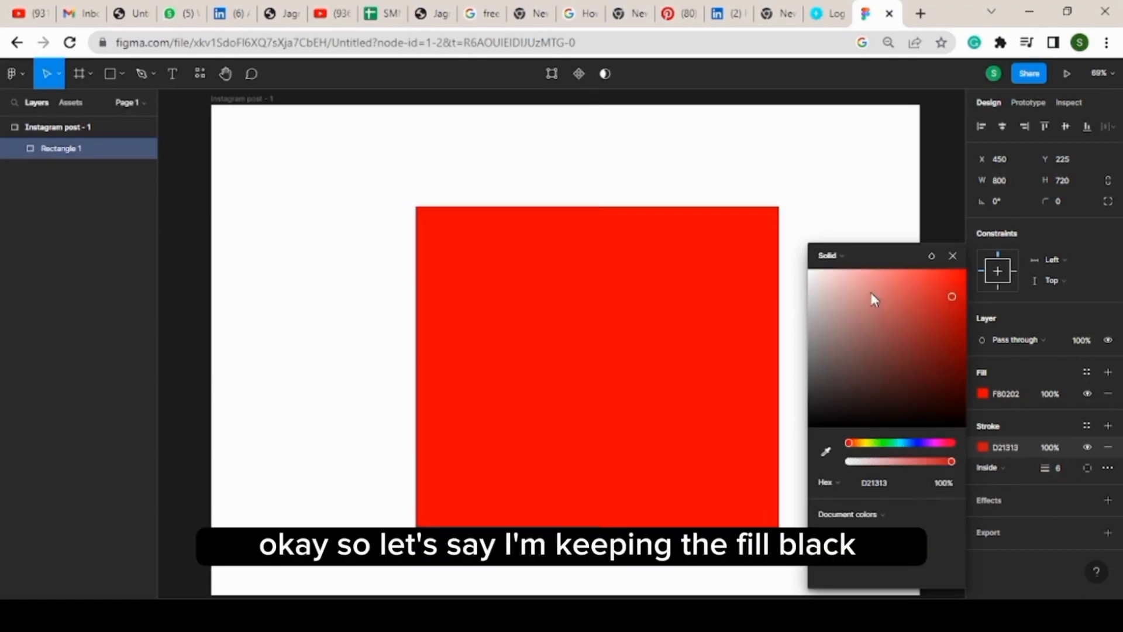
pyautogui.moveTo(871, 297)
pyautogui.mouseDown()
pyautogui.moveTo(851, 286)
pyautogui.moveTo(854, 389)
pyautogui.moveTo(842, 419)
pyautogui.mouseUp()
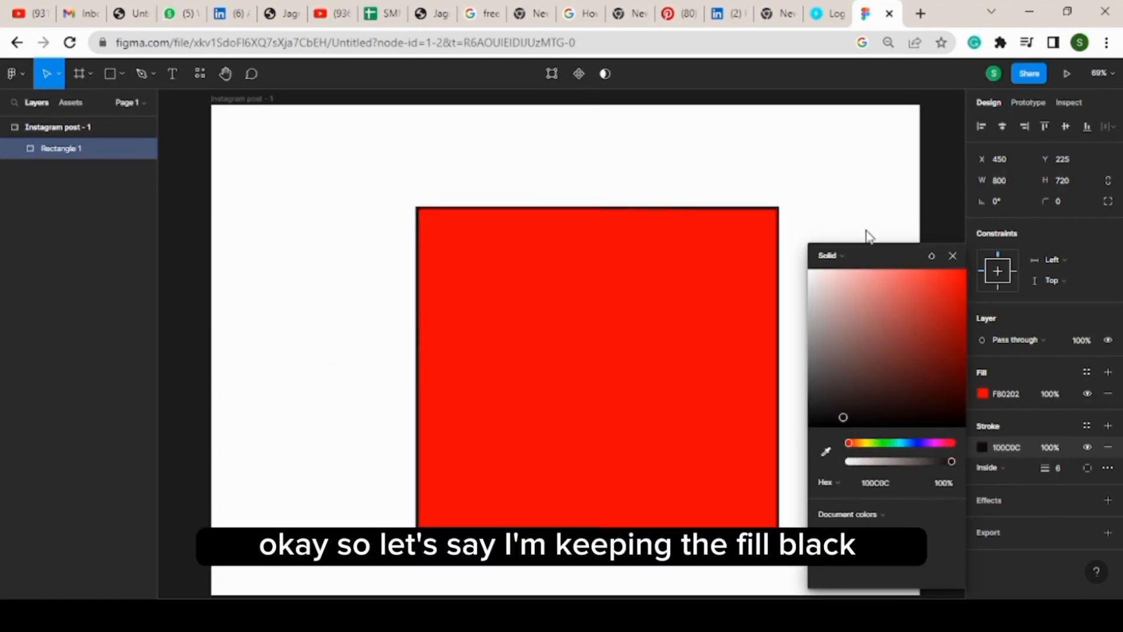
pyautogui.click(919, 202)
pyautogui.click(773, 331)
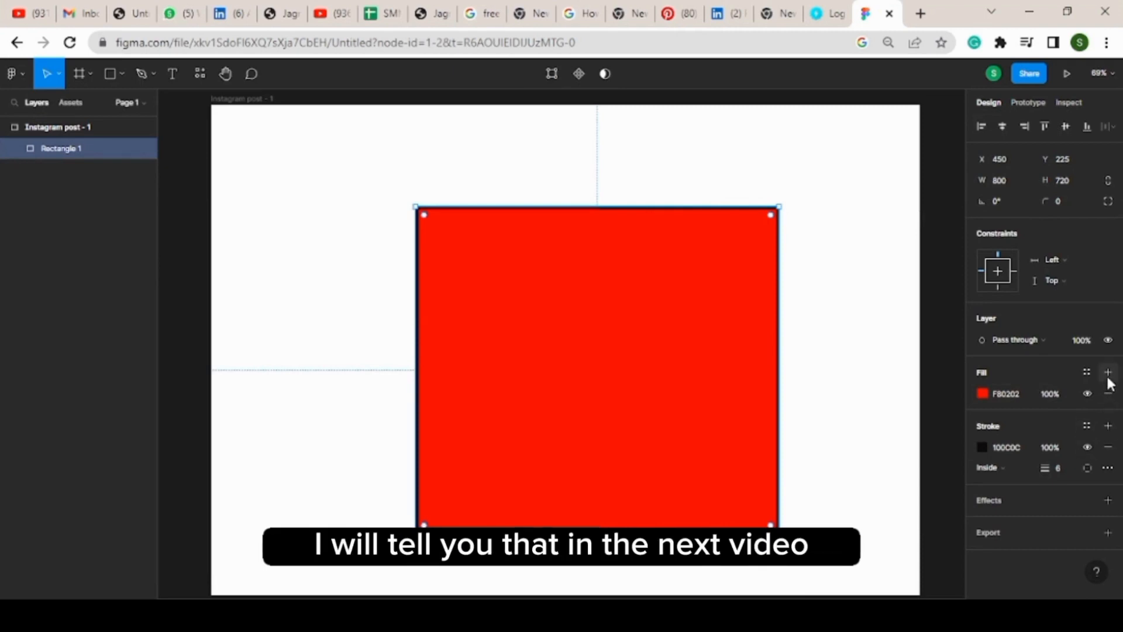
pyautogui.click(982, 448)
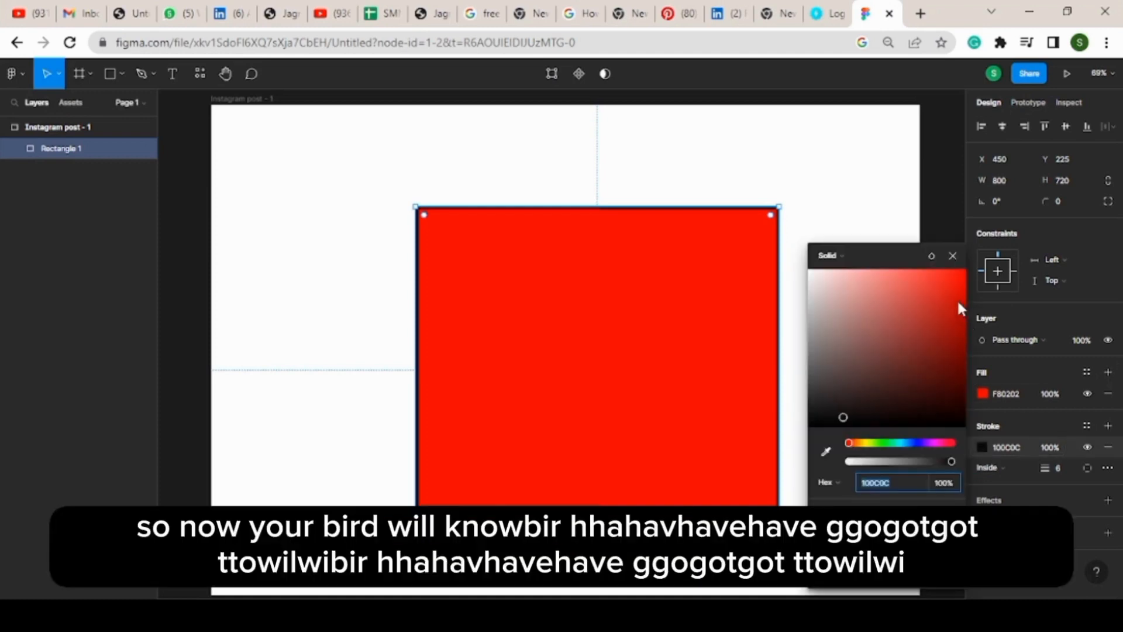
pyautogui.click(952, 257)
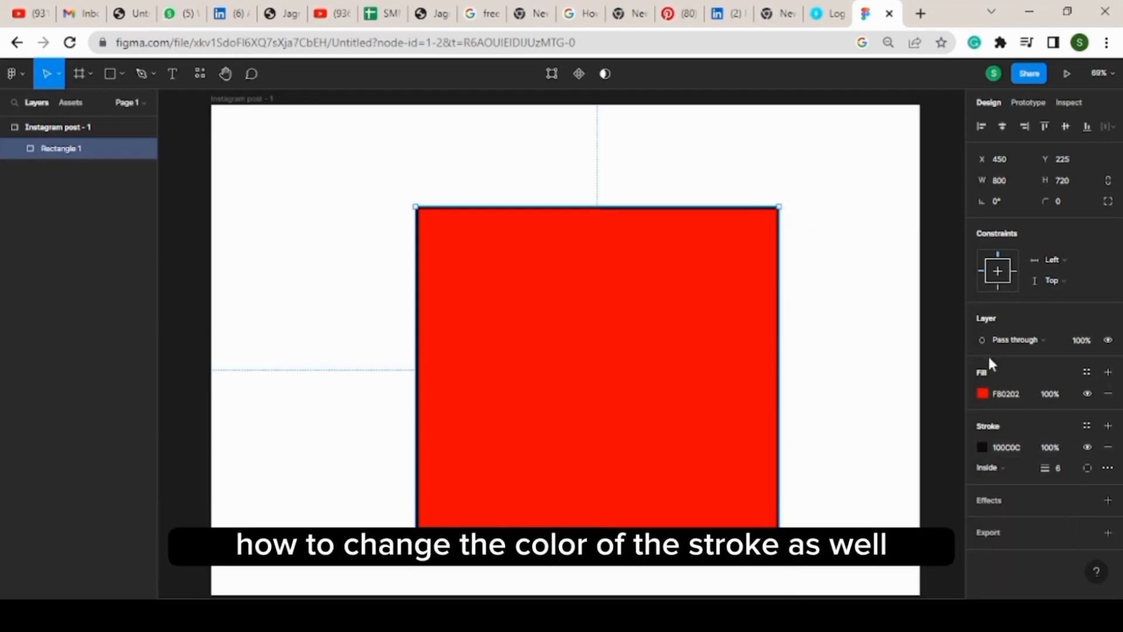
# Align the rectangle's stroke to Center and shift the rectangle slightly to X 465, Y 222.
pyautogui.click(1028, 467)
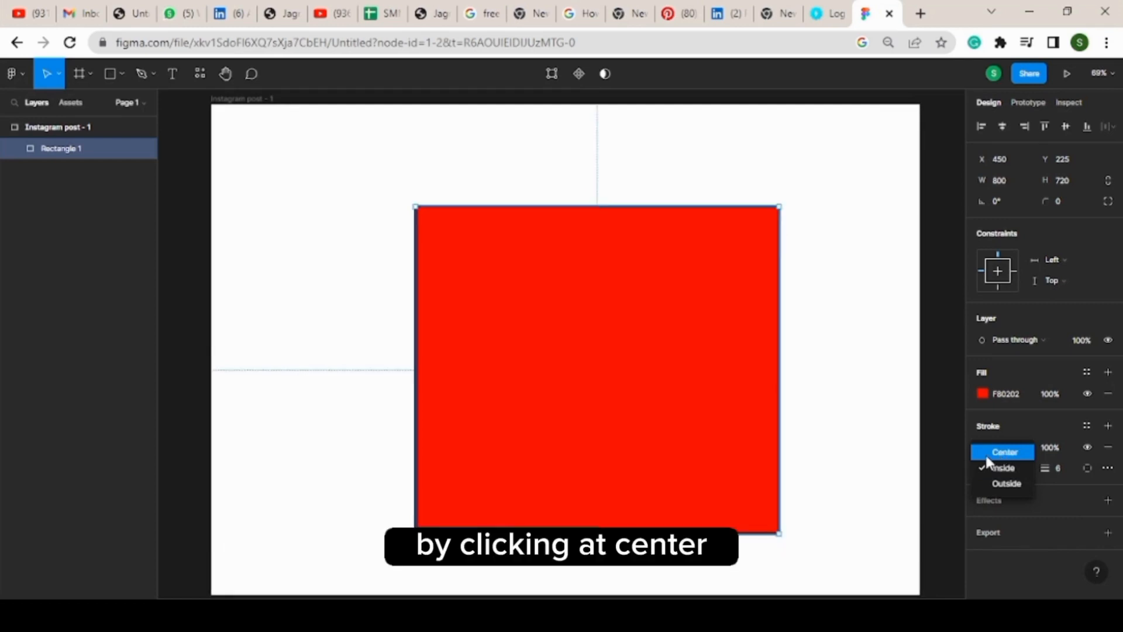
pyautogui.click(988, 455)
pyautogui.click(866, 466)
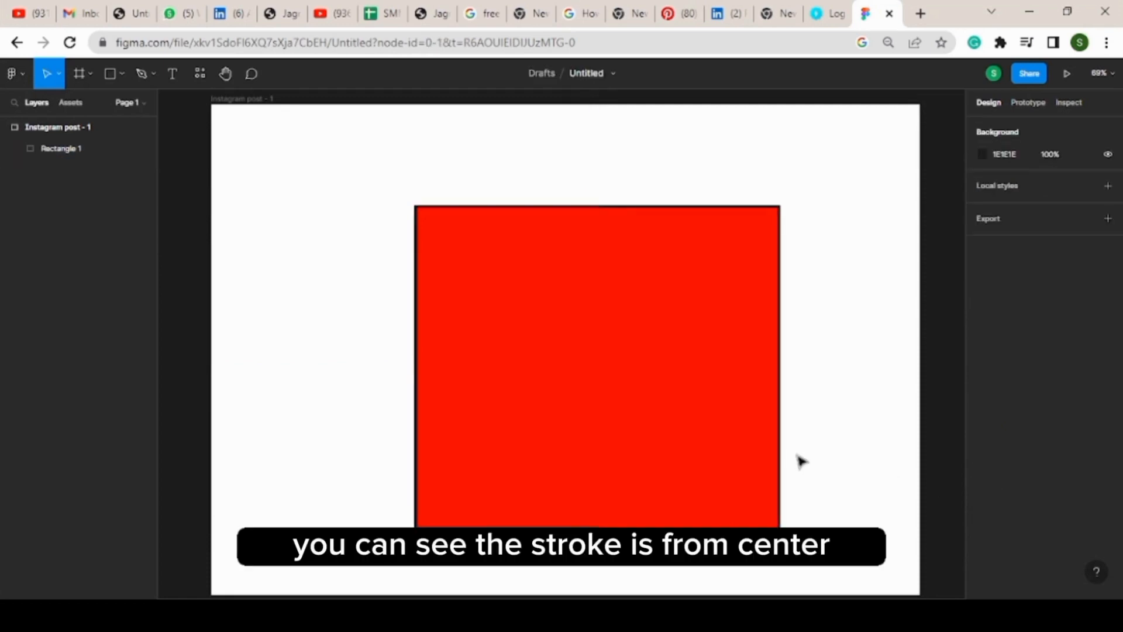
pyautogui.moveTo(725, 464); pyautogui.dragTo(732, 462)
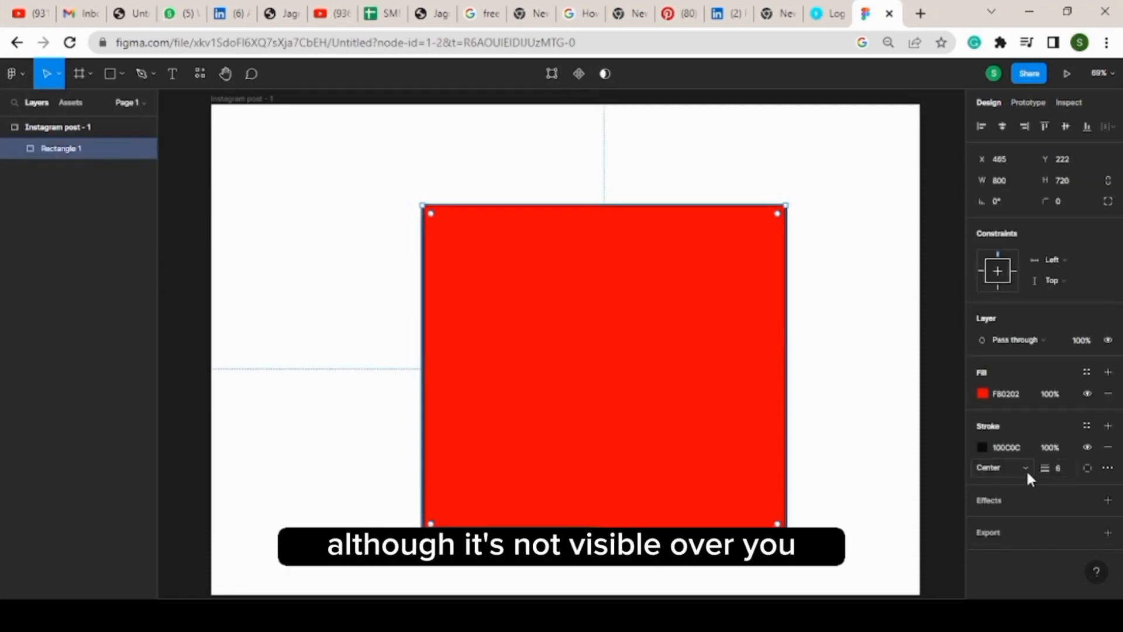
# Set the stroke alignment to Inside and reselect the rectangle to check its outline.
pyautogui.click(1025, 468)
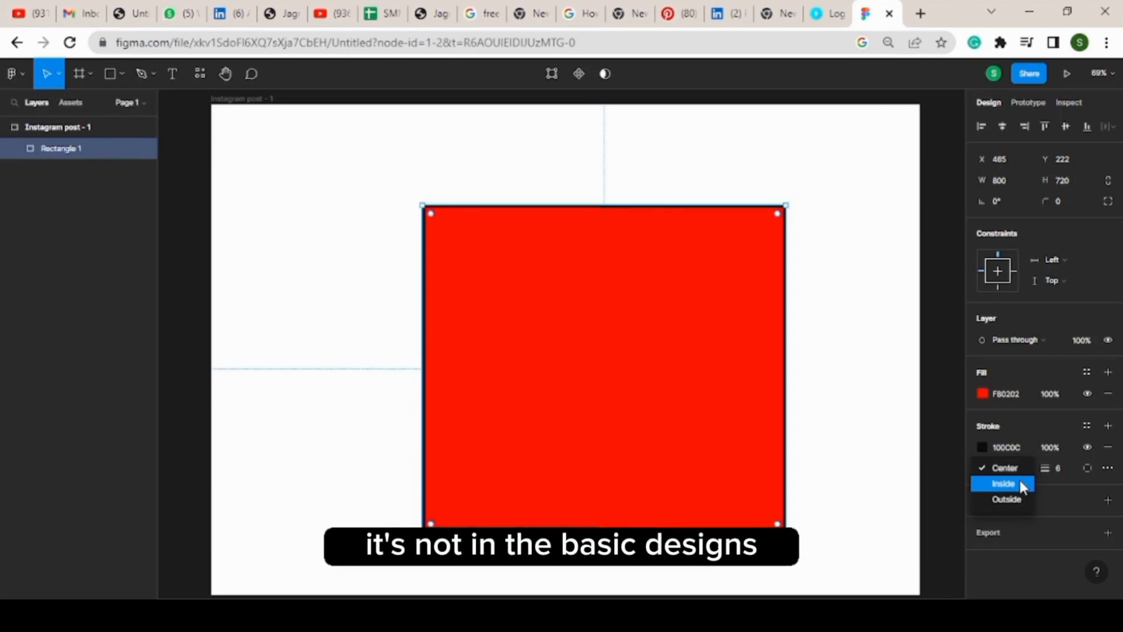
pyautogui.click(1020, 481)
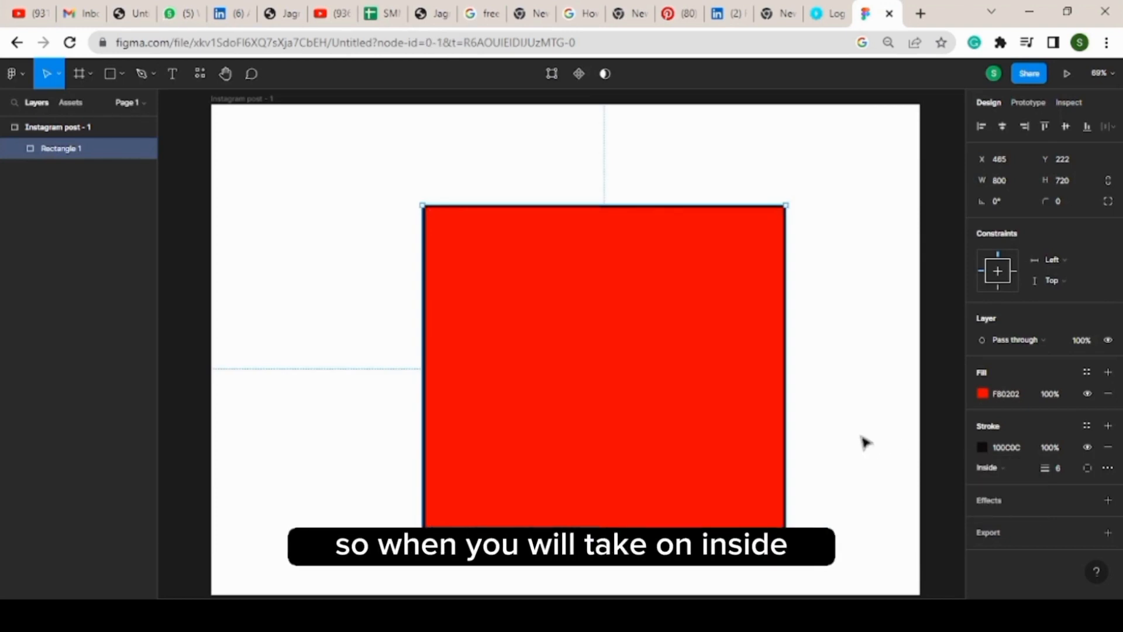
pyautogui.click(815, 472)
pyautogui.click(762, 471)
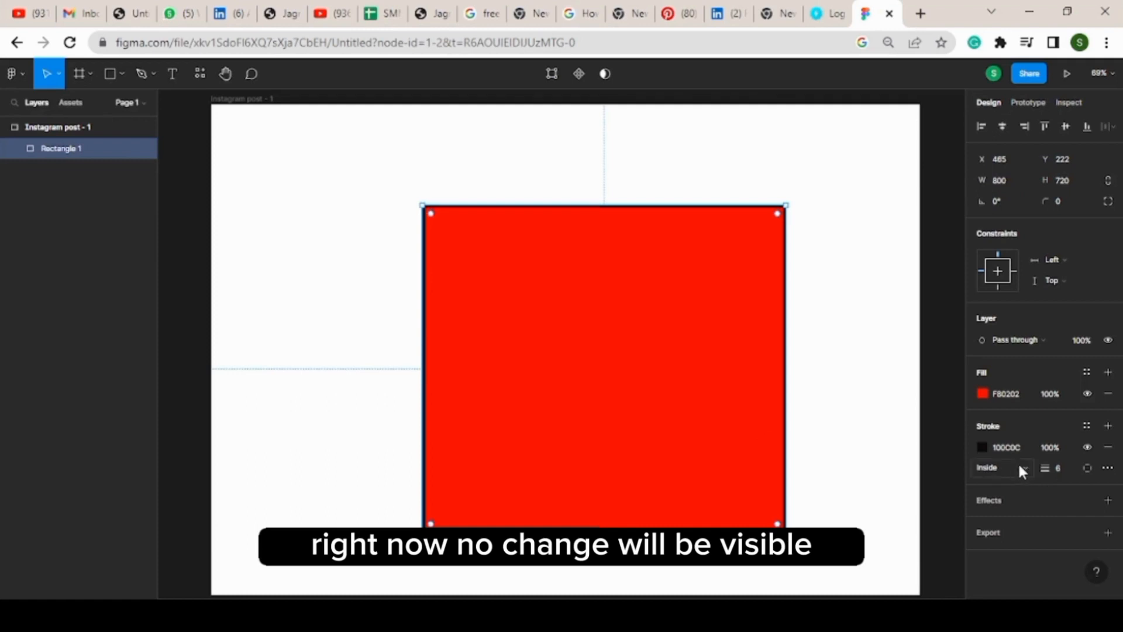
# Try the Outside alignment for the rectangle's stroke and return it to Inside.
pyautogui.click(1019, 466)
pyautogui.click(1017, 481)
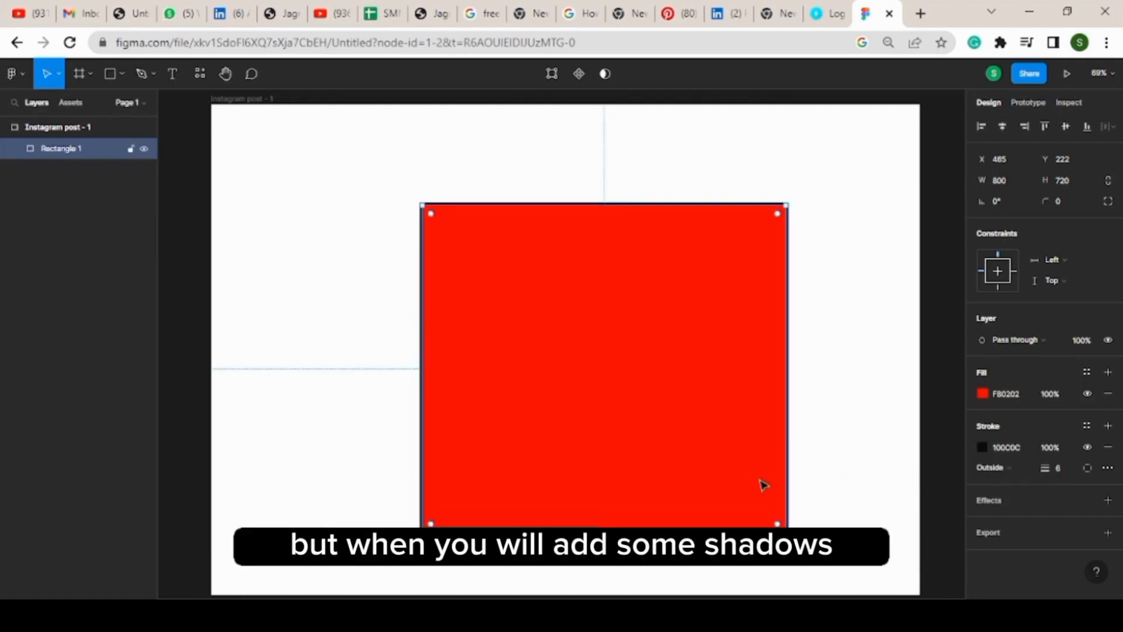
pyautogui.click(1024, 467)
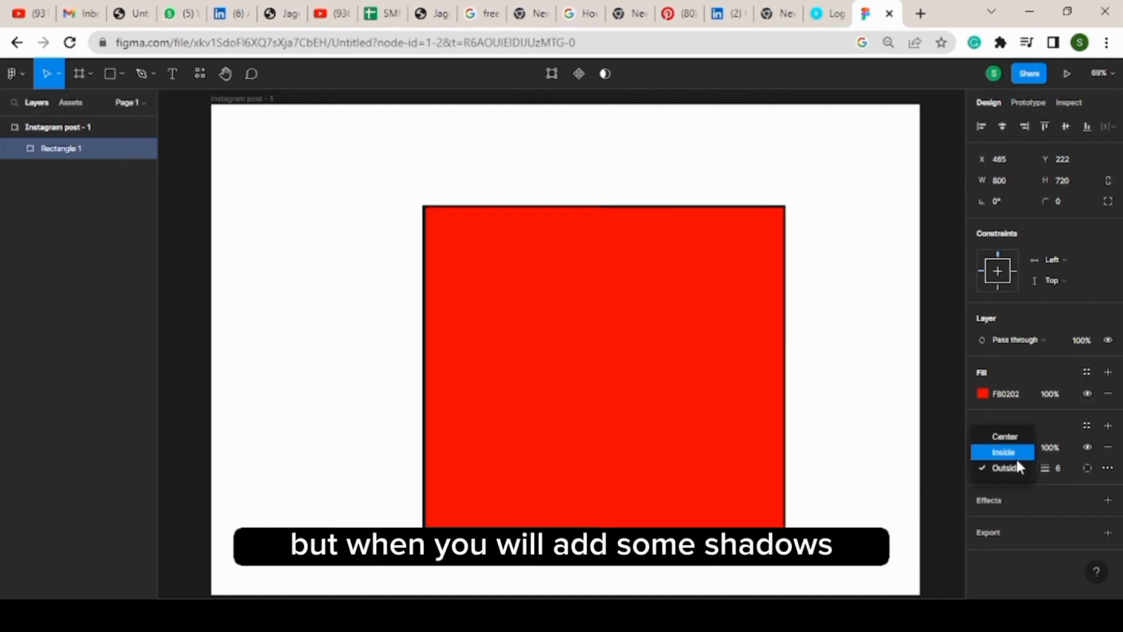
pyautogui.click(1016, 460)
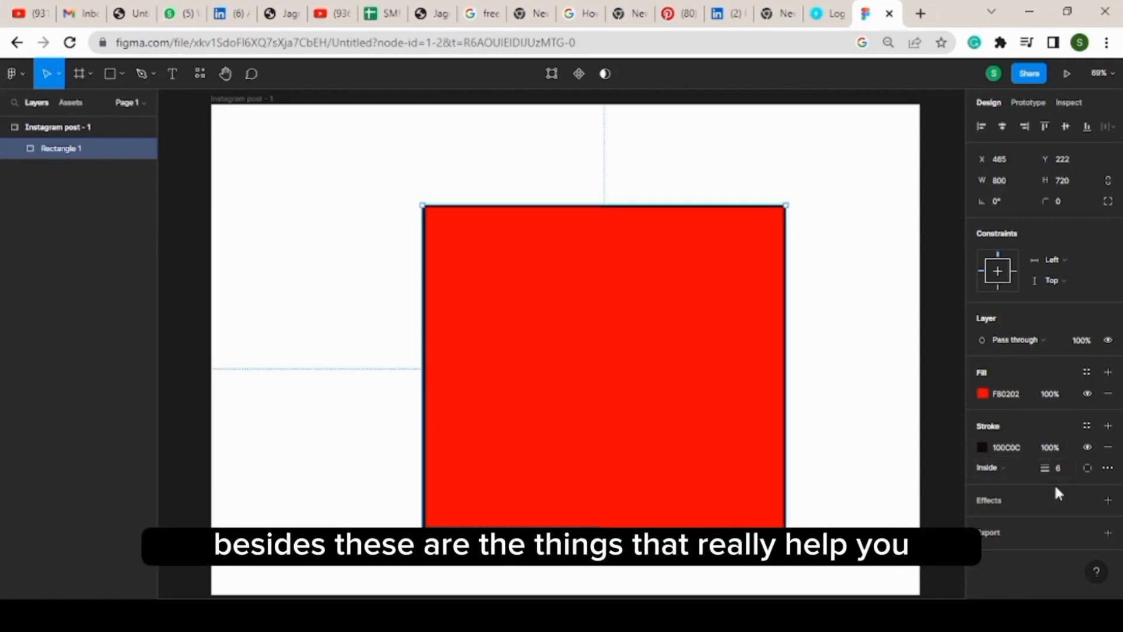
# Try the rectangle's stroke on All sides and on the Top side only.
pyautogui.click(1088, 468)
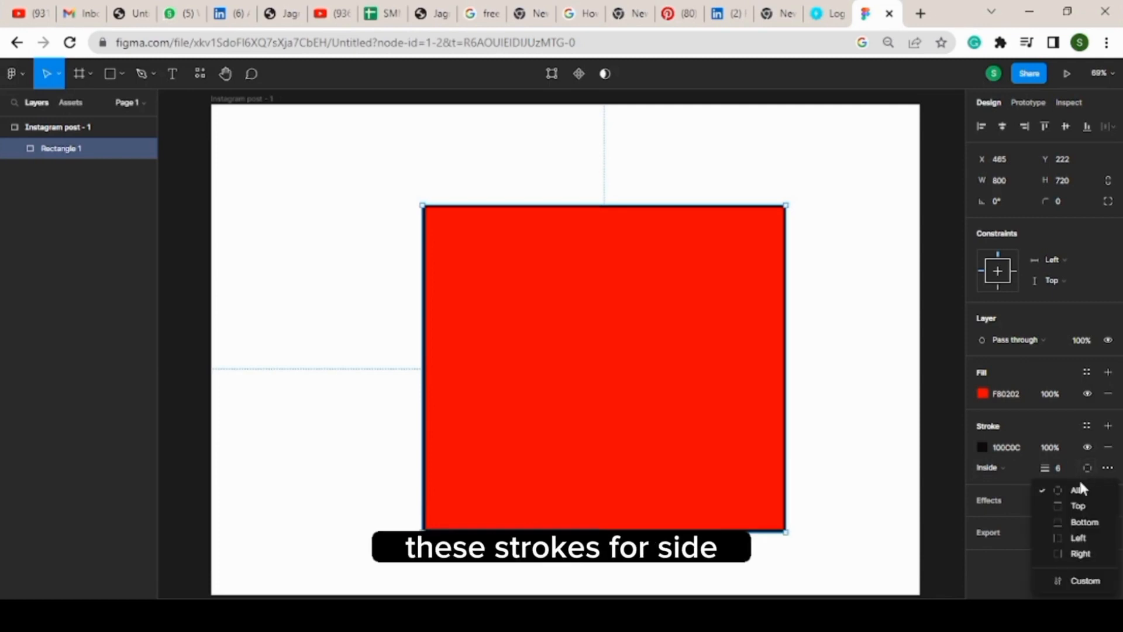
pyautogui.click(1075, 492)
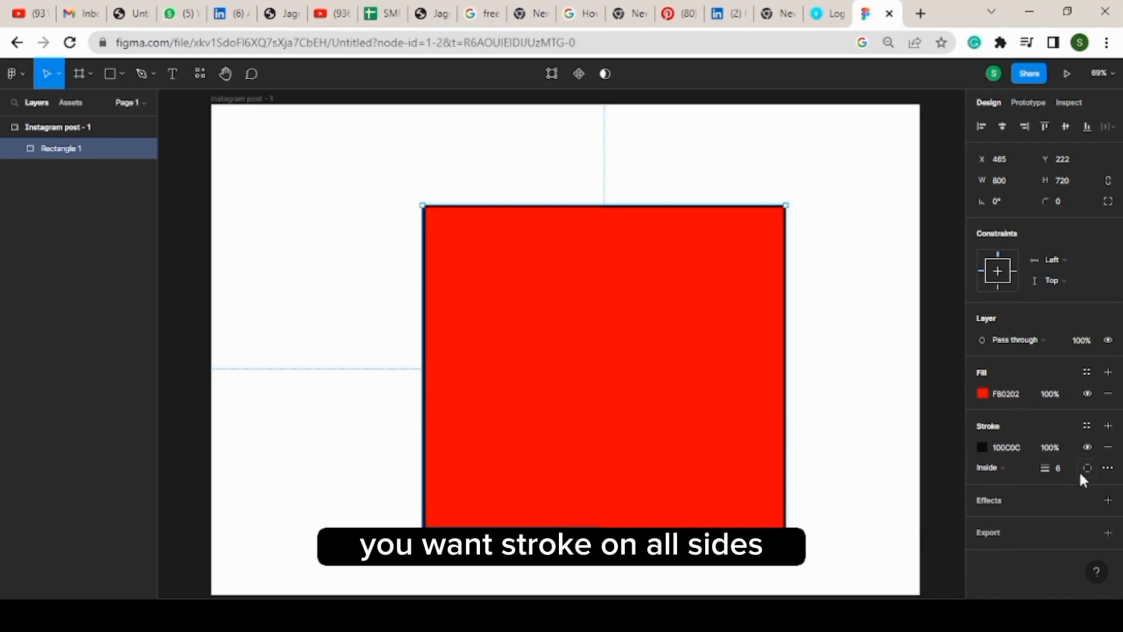
pyautogui.click(1081, 468)
pyautogui.click(1078, 504)
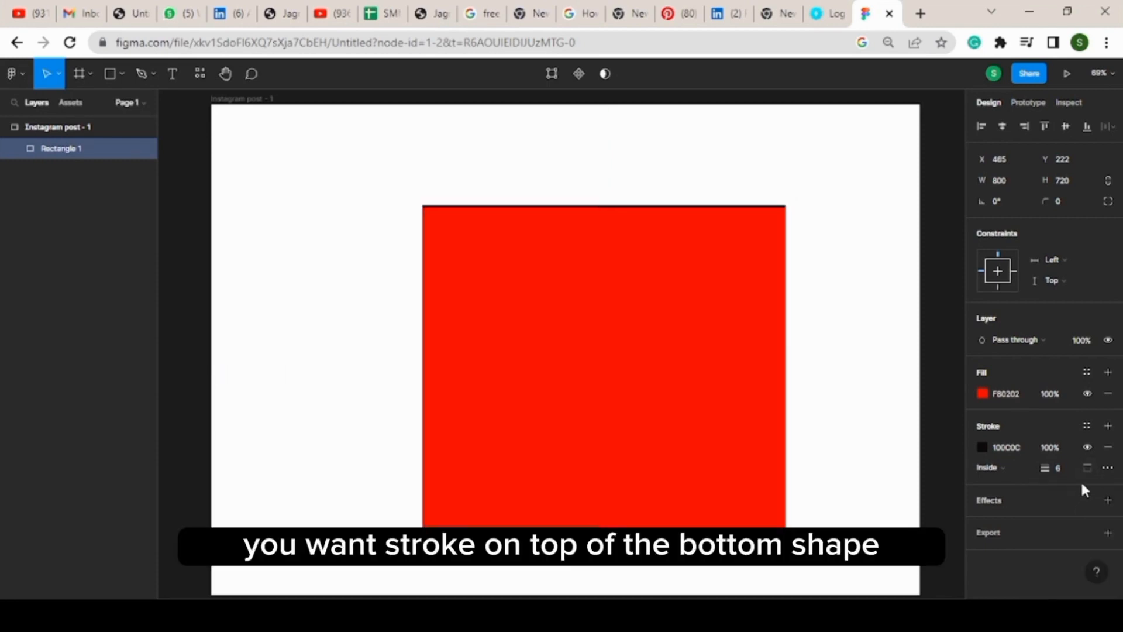
# Limit the rectangle's stroke to the Bottom side and switch to Custom per-side stroke widths.
pyautogui.click(1085, 467)
pyautogui.click(1083, 522)
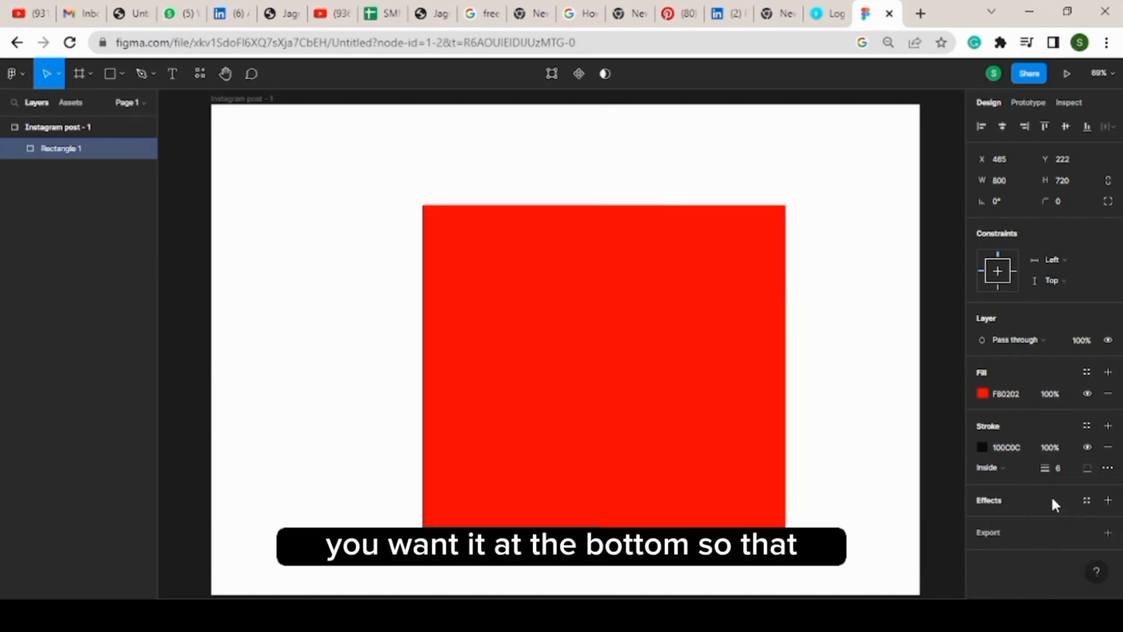
pyautogui.click(1085, 468)
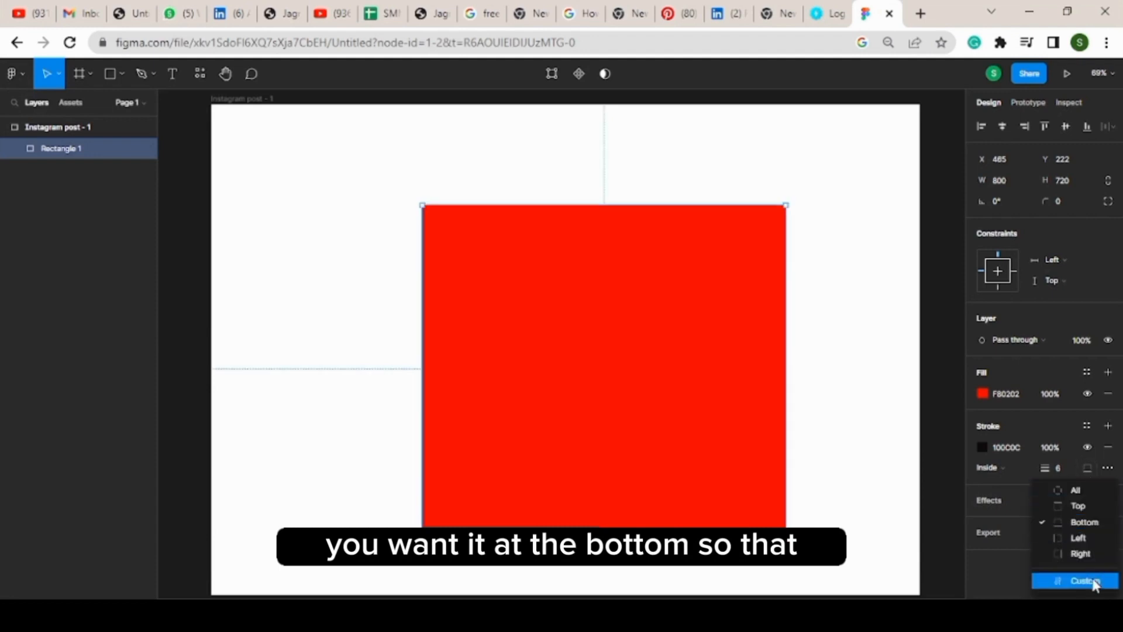
pyautogui.click(1079, 580)
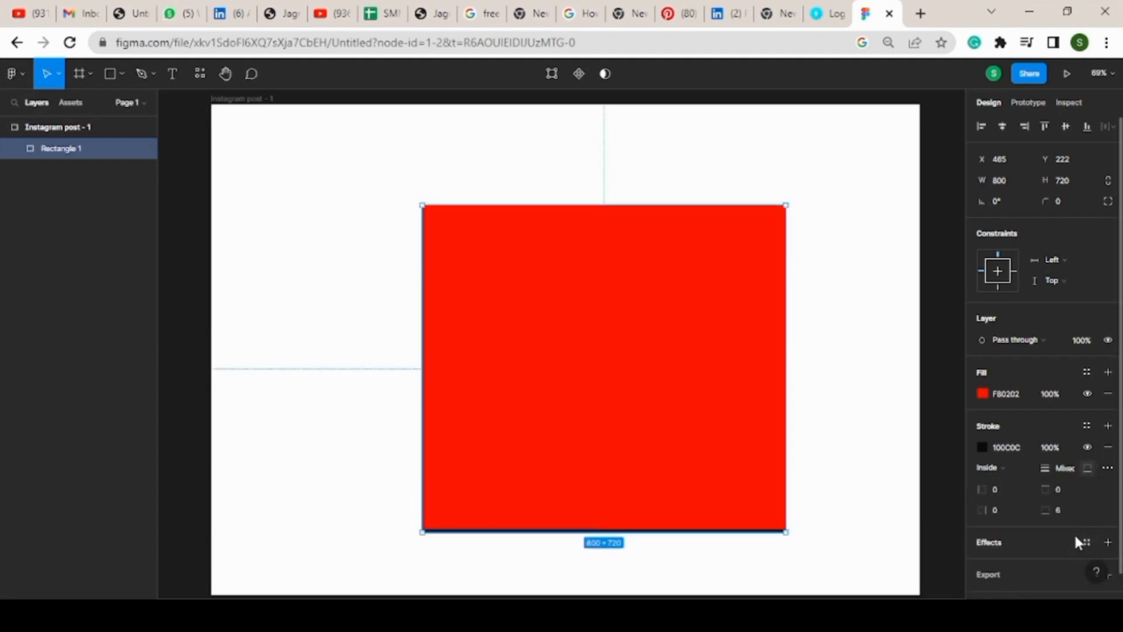
# Apply the rectangle's stroke to all sides.
pyautogui.click(1100, 468)
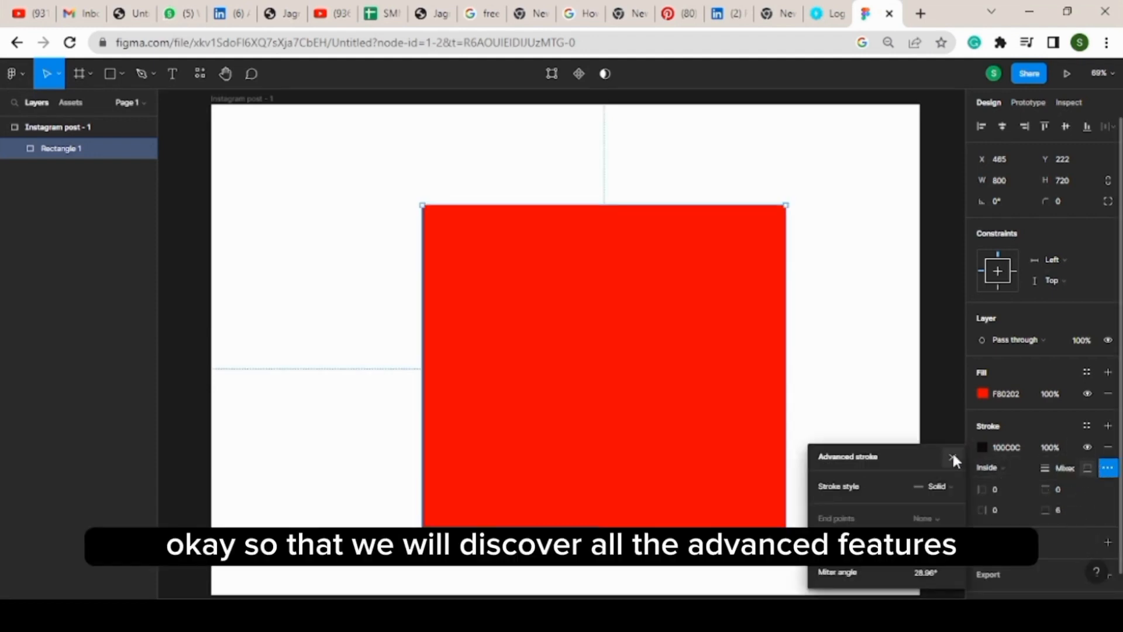
pyautogui.click(952, 450)
pyautogui.click(1086, 468)
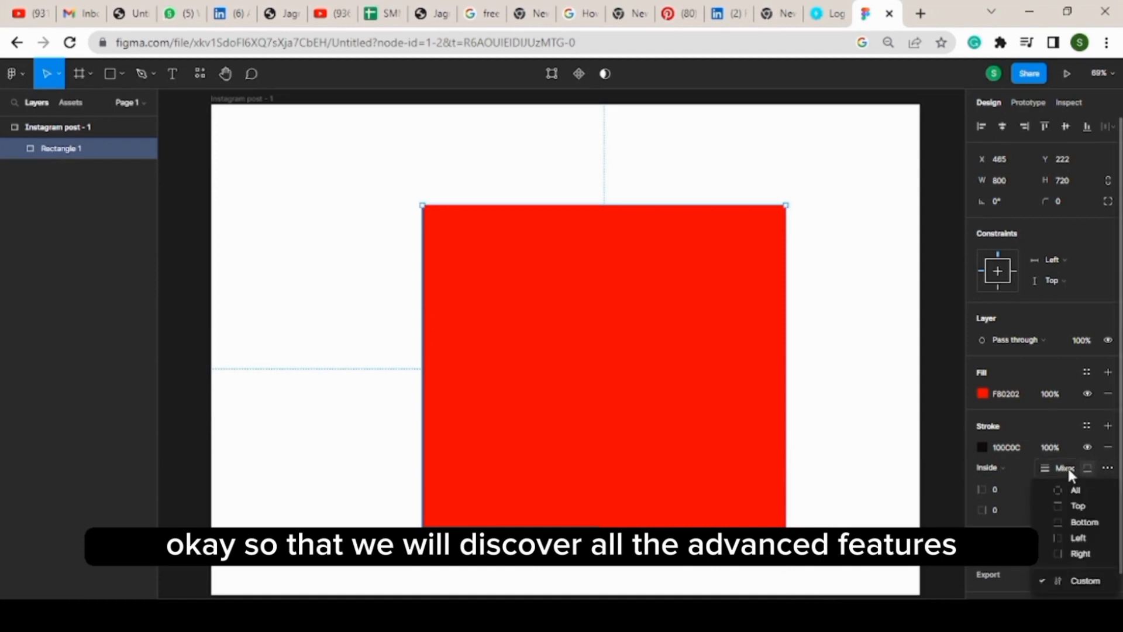
pyautogui.click(1081, 466)
pyautogui.click(1083, 466)
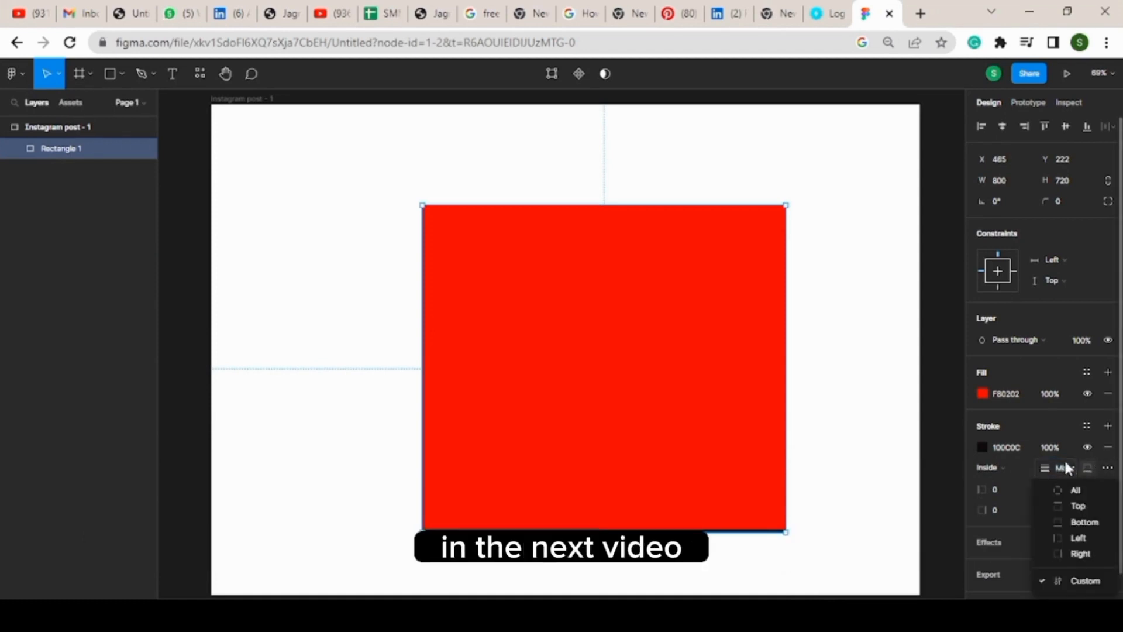
pyautogui.click(1106, 466)
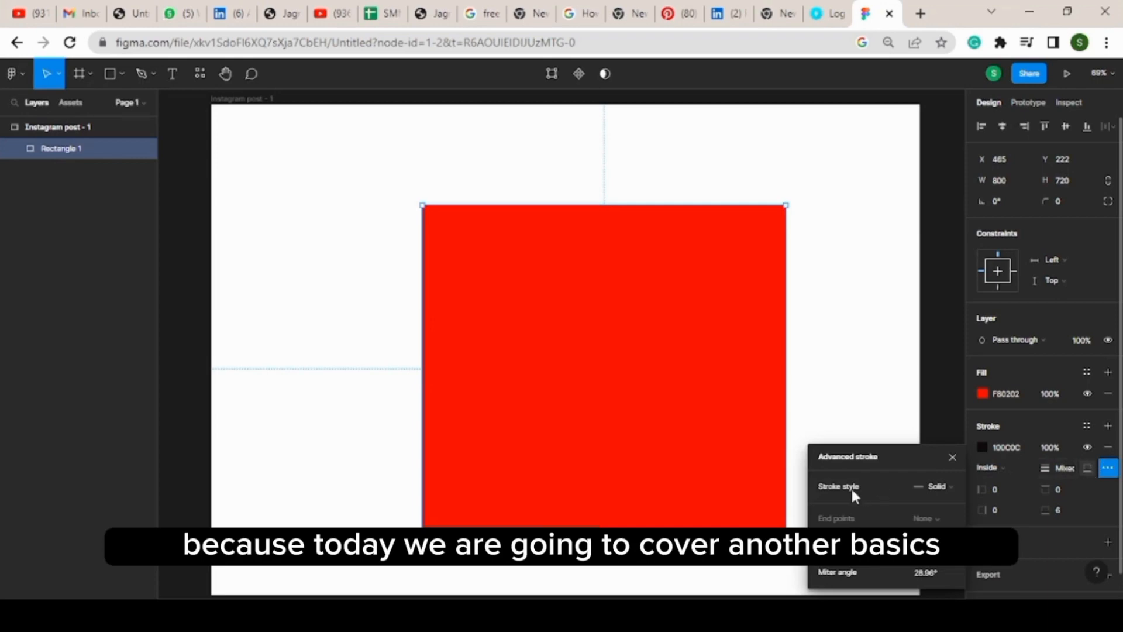
pyautogui.click(1086, 468)
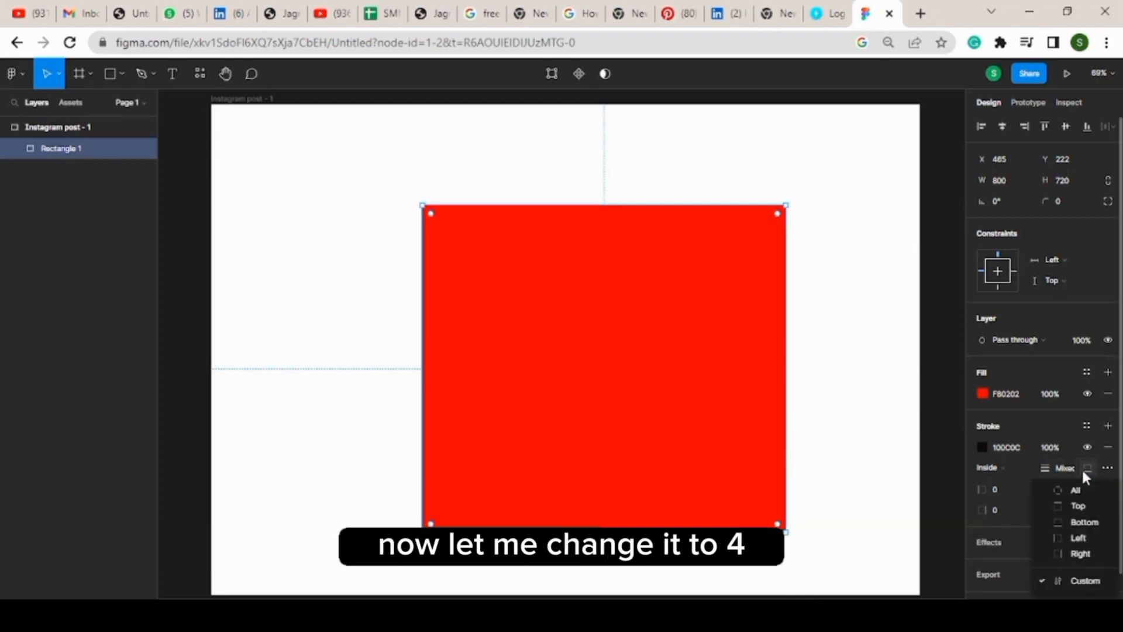
pyautogui.click(1075, 489)
# Change the rectangle's stroke style to Dash with a dash length of 8.
pyautogui.click(1107, 468)
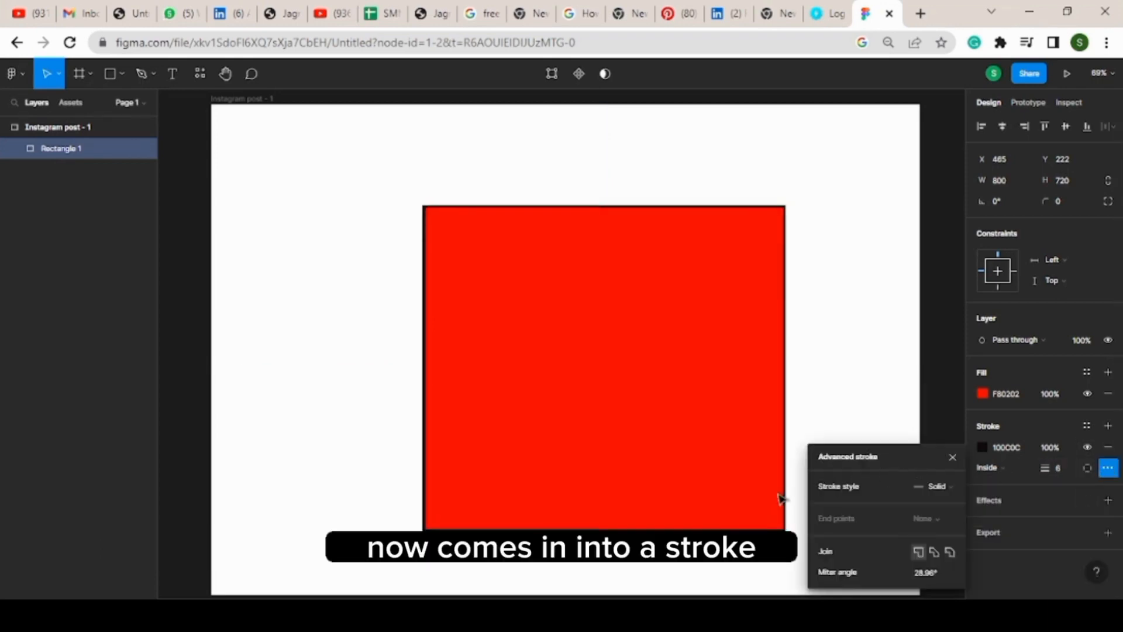
pyautogui.click(953, 487)
pyautogui.click(957, 502)
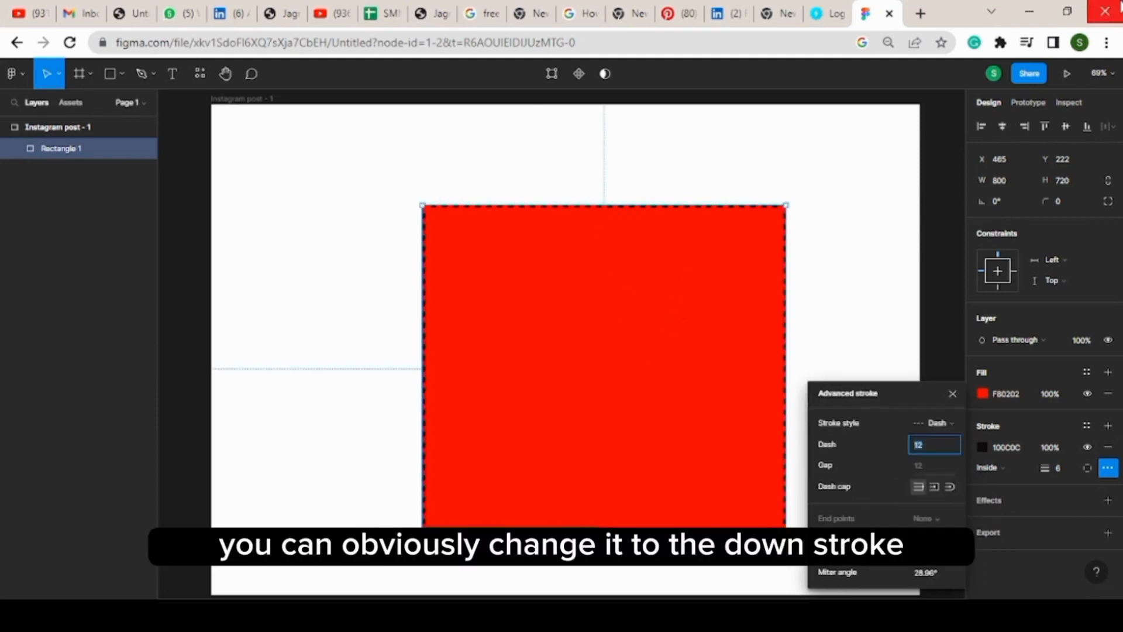
pyautogui.click(915, 442)
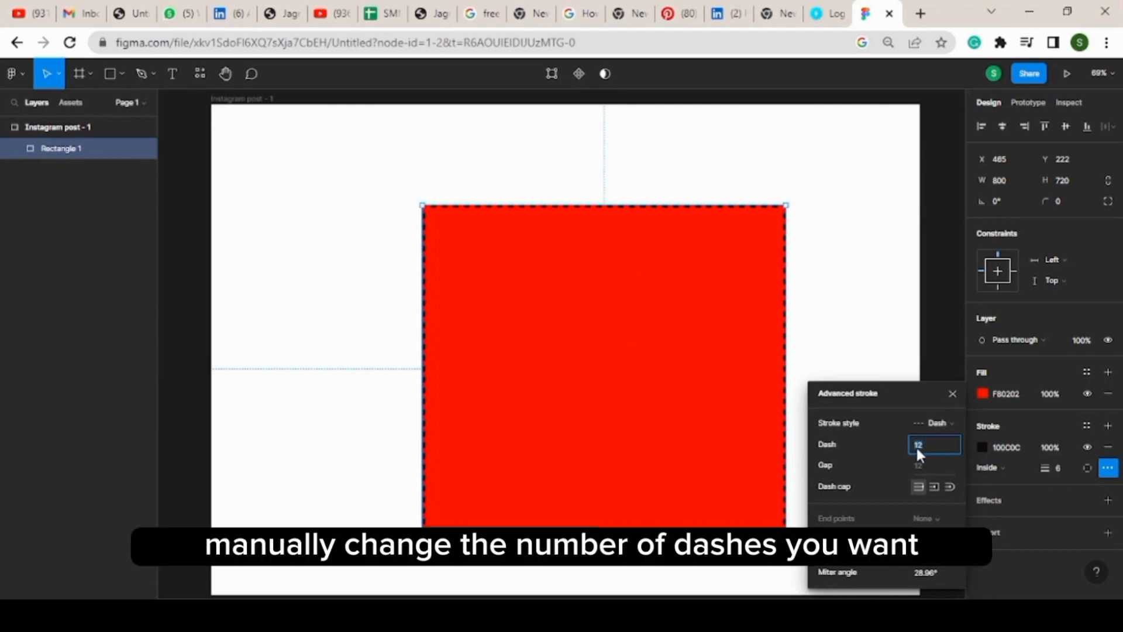
pyautogui.press('Return')
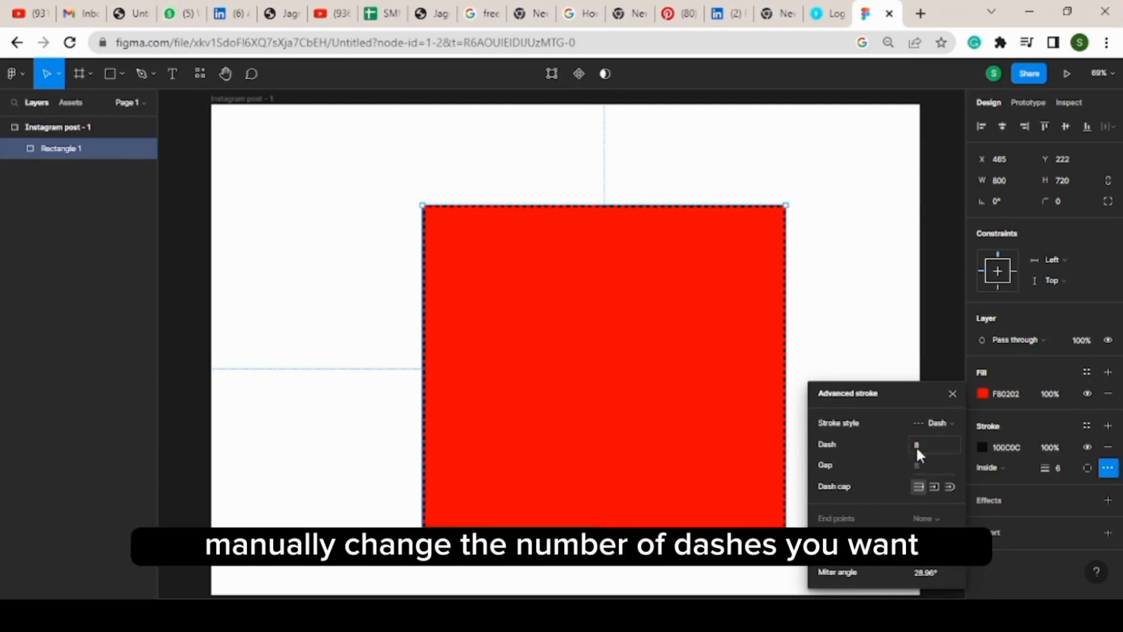
# Set the stroke's dash length to 20 with square dash caps and close the advanced stroke settings.
pyautogui.click(917, 445)
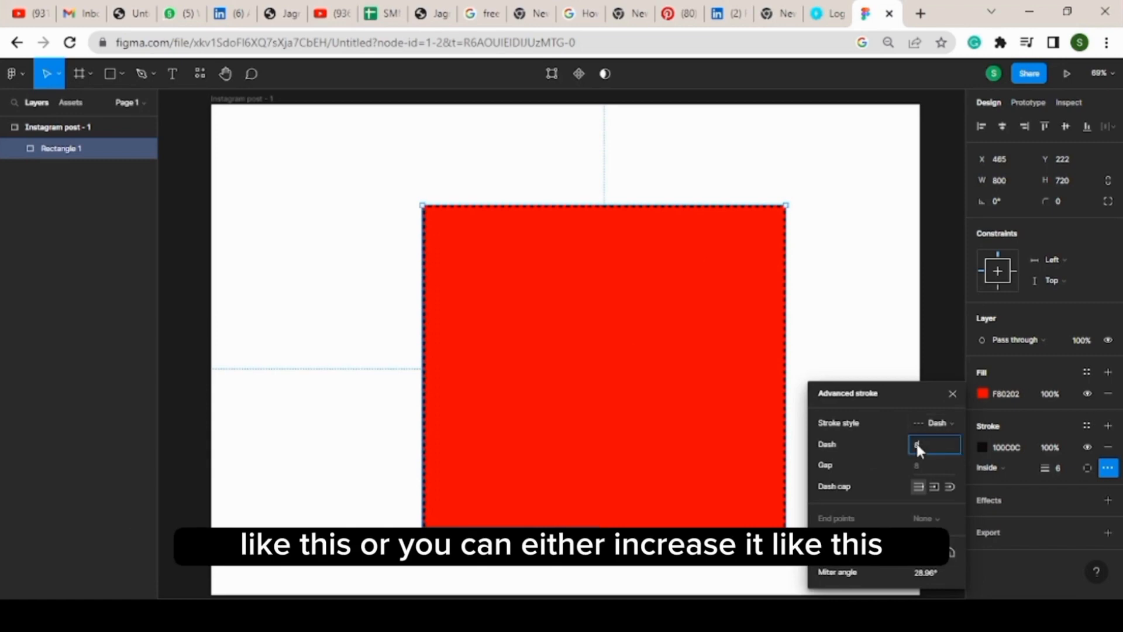
pyautogui.write('20')
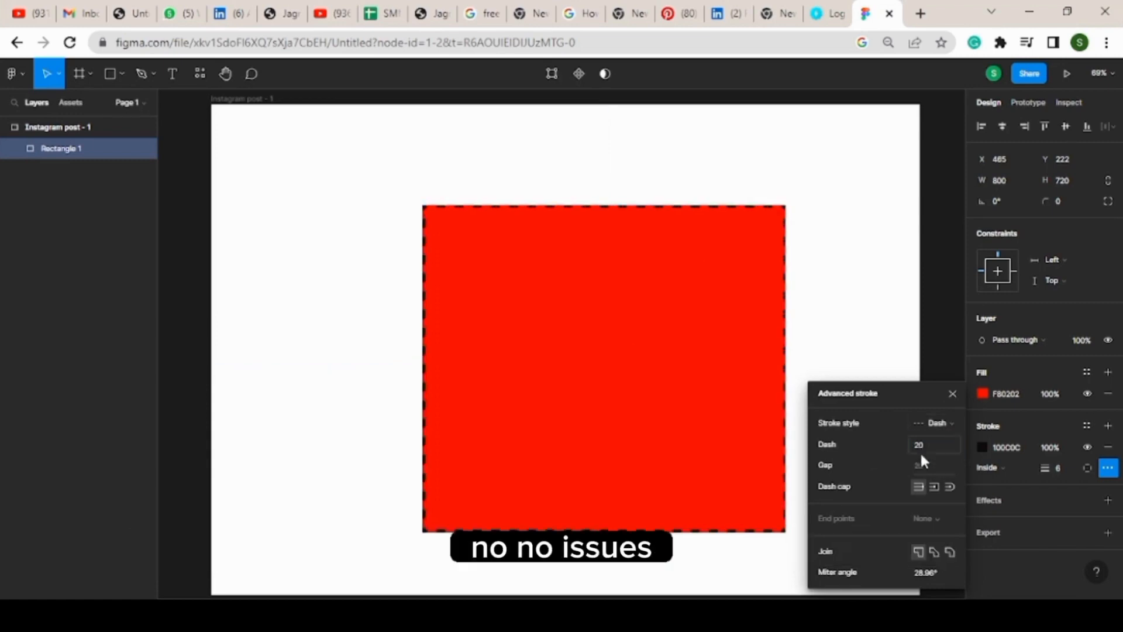
pyautogui.press('Return')
pyautogui.click(947, 487)
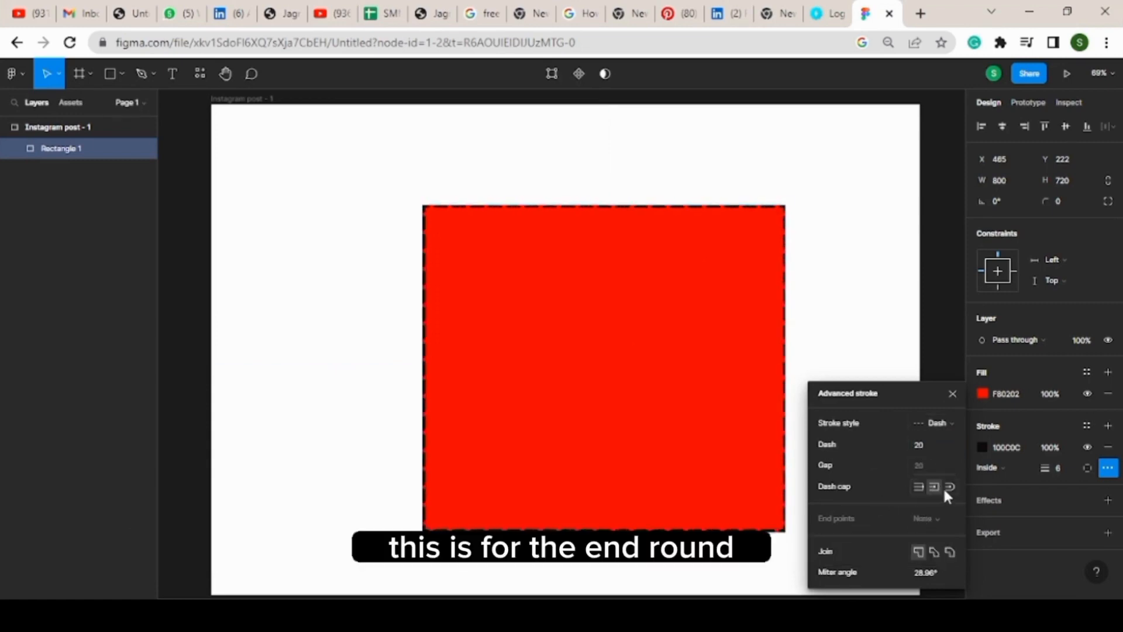
pyautogui.click(933, 486)
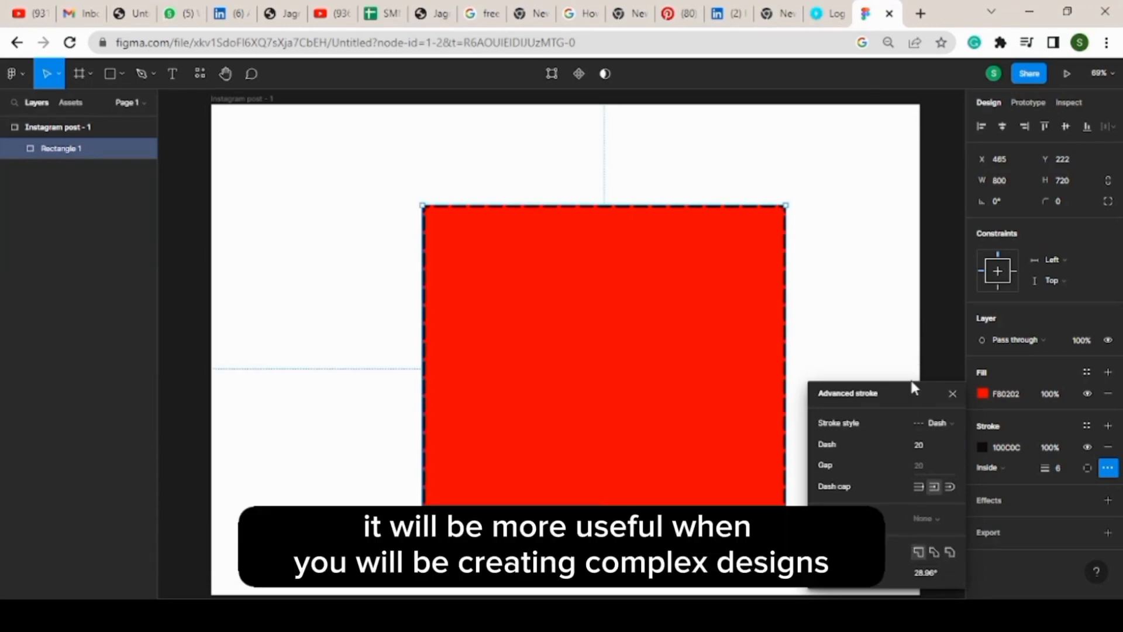
pyautogui.moveTo(912, 385); pyautogui.dragTo(876, 223)
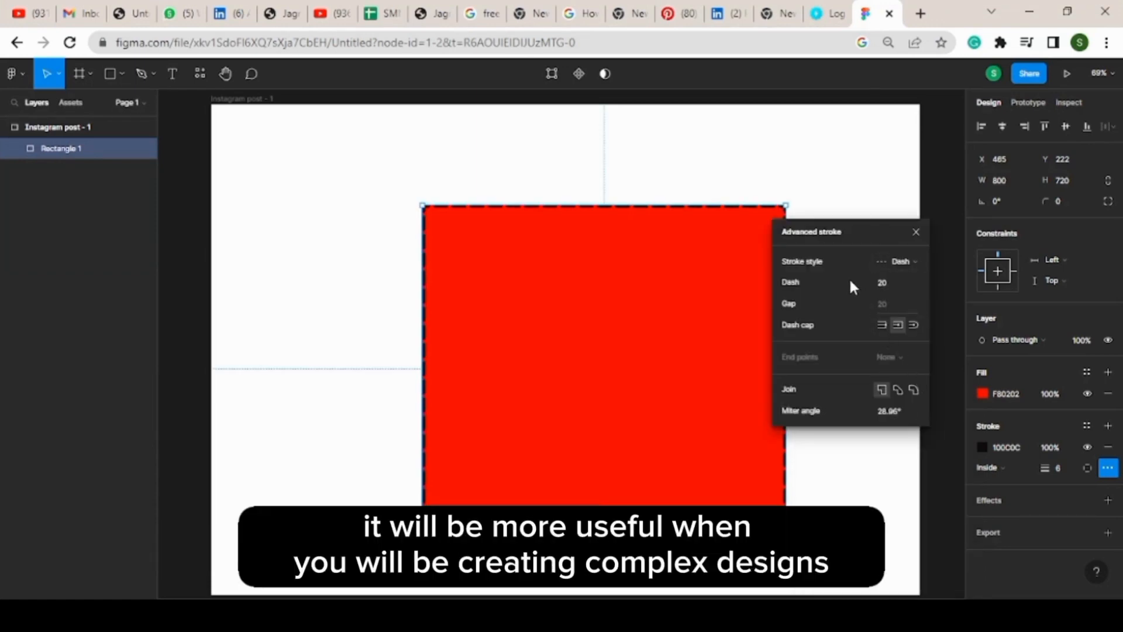
pyautogui.click(917, 231)
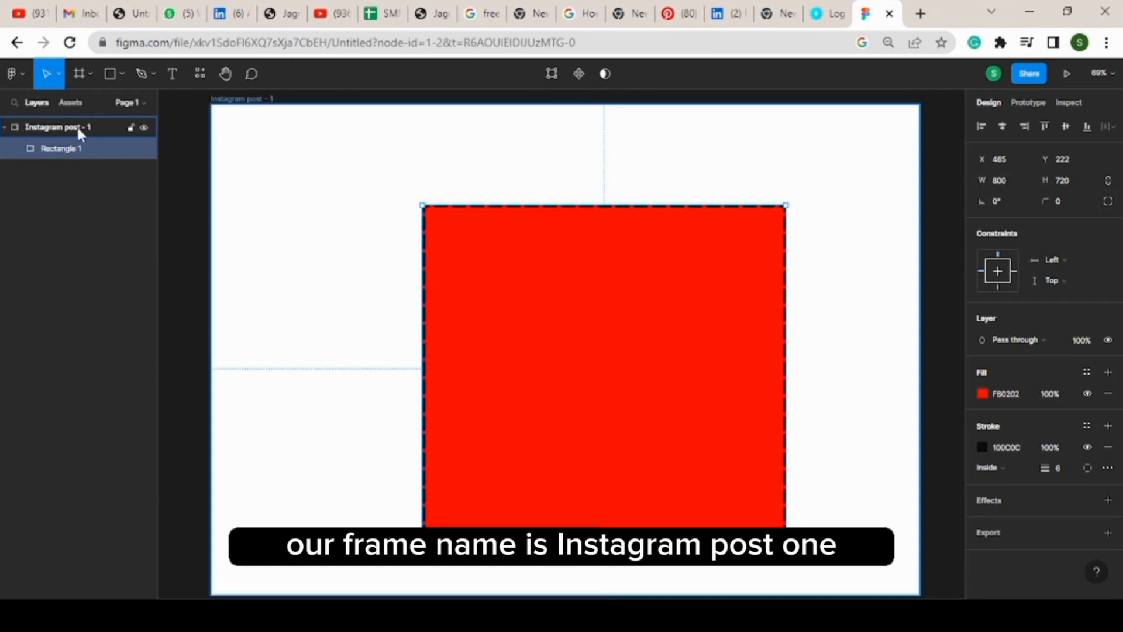
# Rename the frame "Instagram post - 1" as 1 and check its label on the canvas.
pyautogui.doubleClick(39, 127)
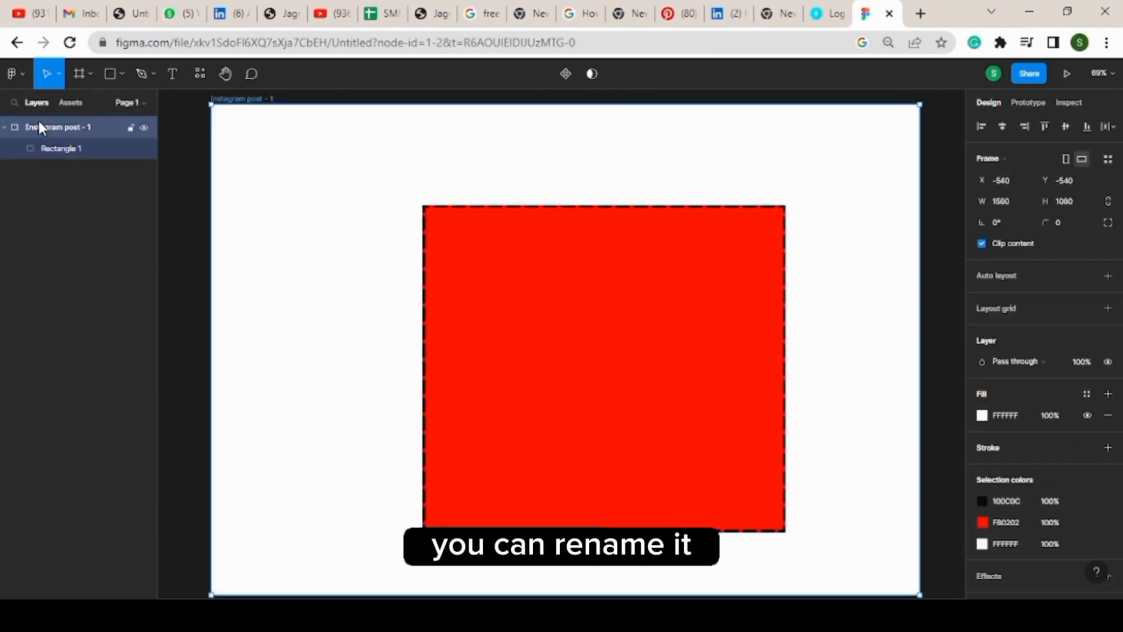
pyautogui.click(198, 183)
pyautogui.doubleClick(69, 127)
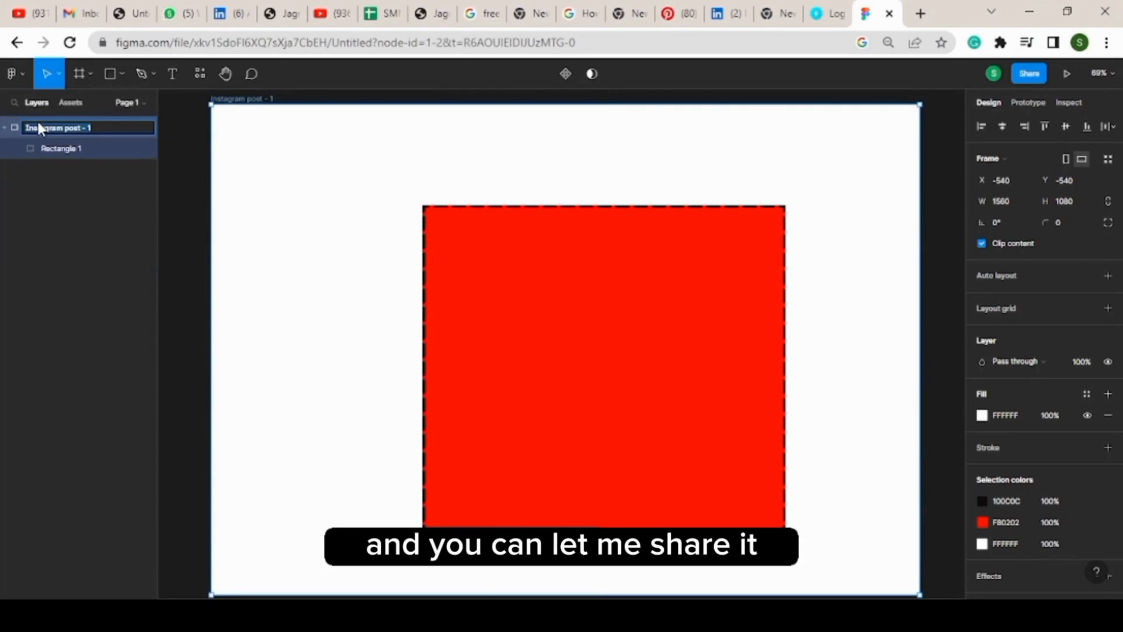
pyautogui.write('1')
pyautogui.click(202, 179)
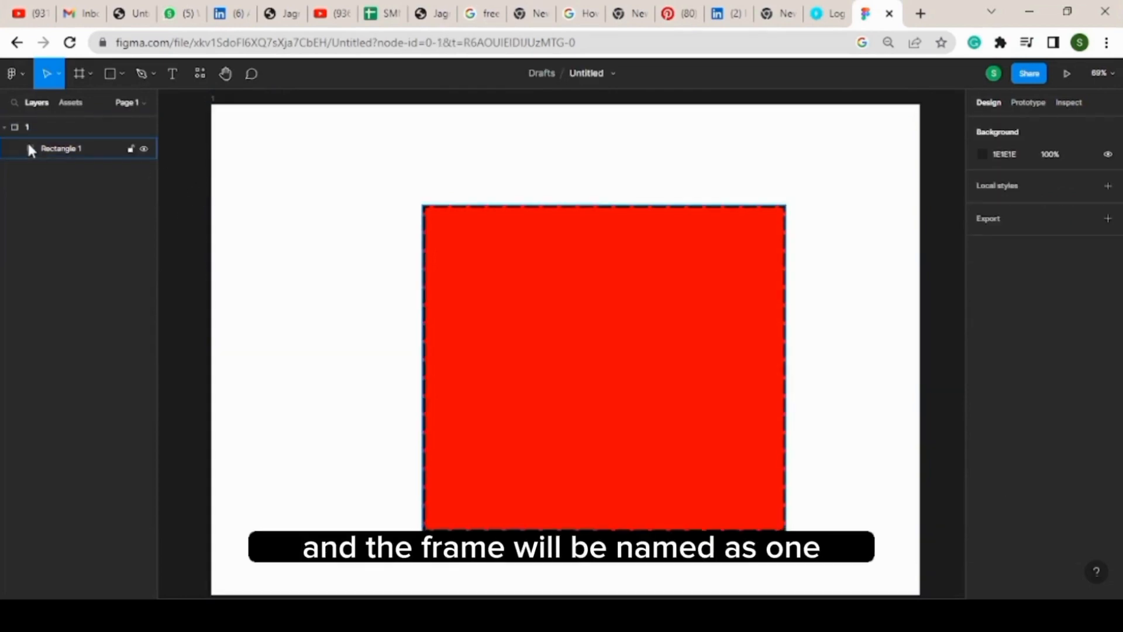
pyautogui.scroll(1, 223, 171)
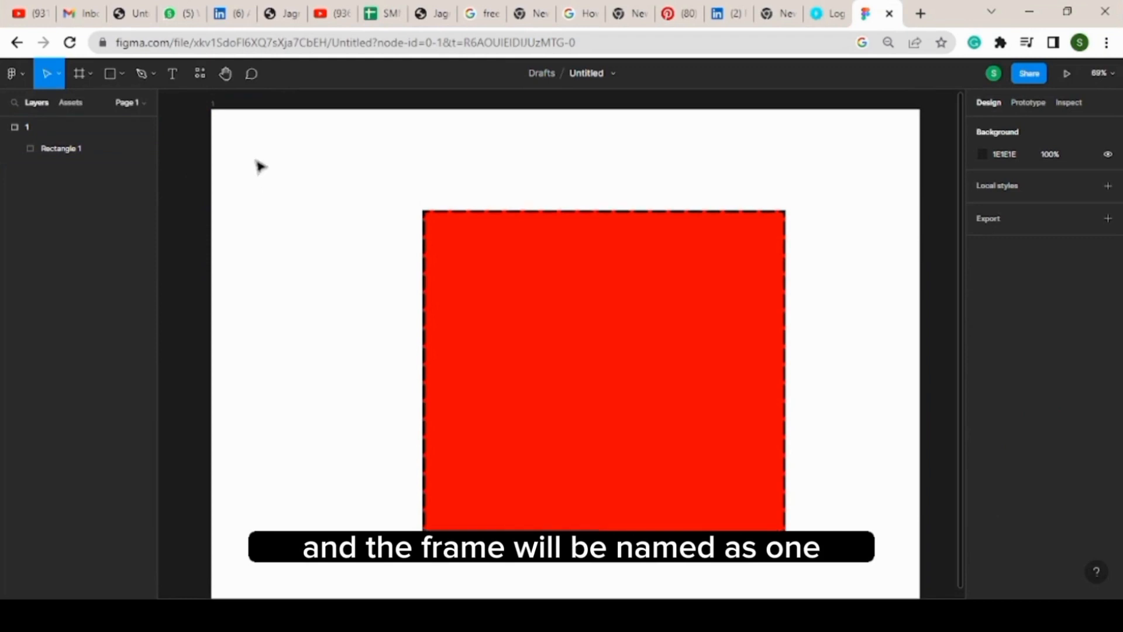
pyautogui.click(213, 105)
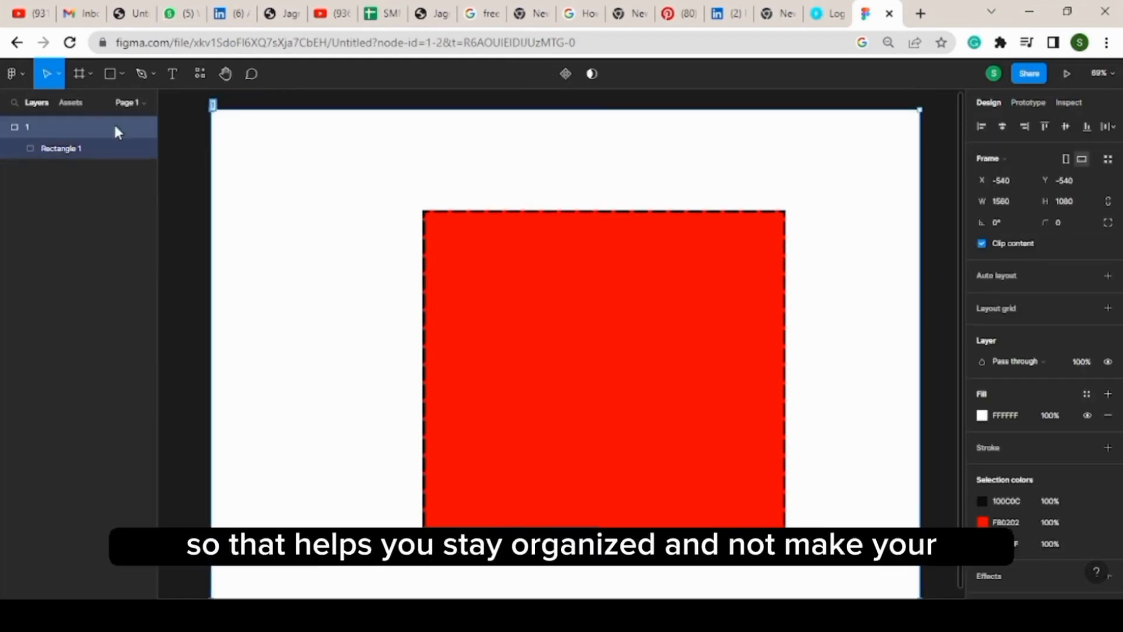
pyautogui.click(173, 145)
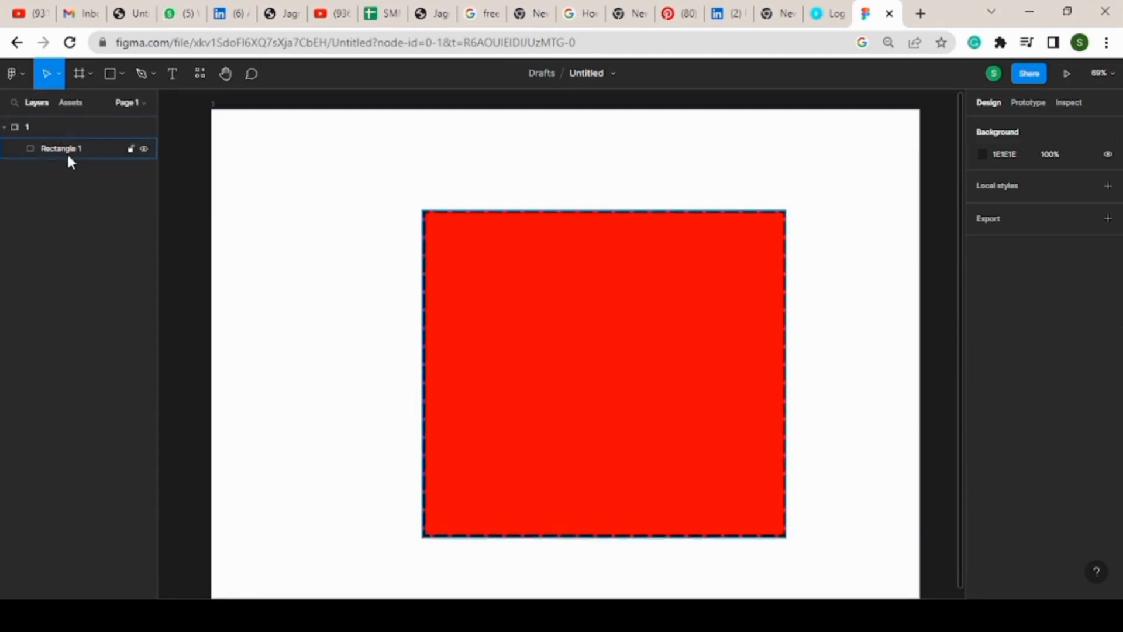
# Move Rectangle 1 out of frame 1 in the layer hierarchy, placing it above the frame.
pyautogui.click(489, 351)
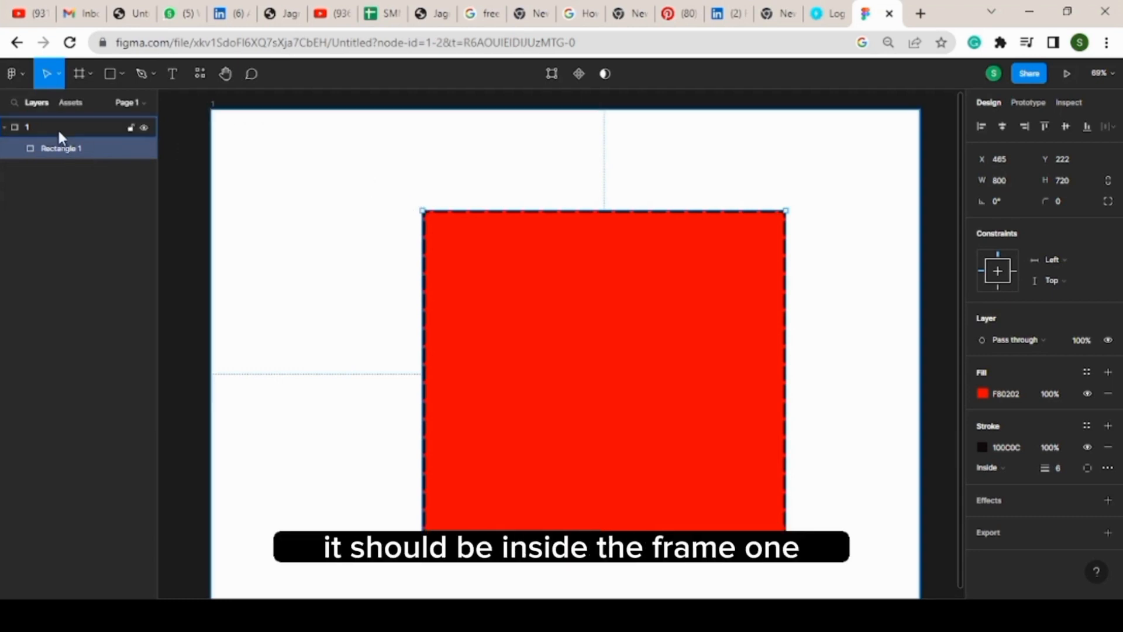
pyautogui.moveTo(55, 148)
pyautogui.mouseDown()
pyautogui.moveTo(62, 112)
pyautogui.moveTo(61, 147)
pyautogui.mouseUp()
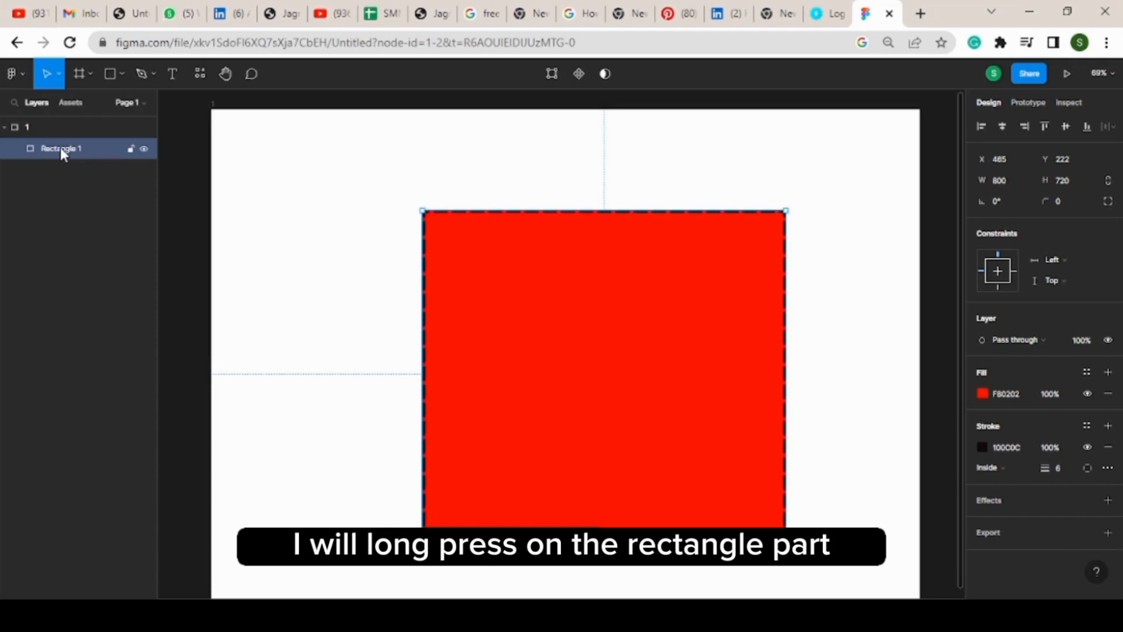
pyautogui.moveTo(61, 147)
pyautogui.mouseDown()
pyautogui.moveTo(62, 114)
pyautogui.moveTo(82, 153)
pyautogui.mouseUp()
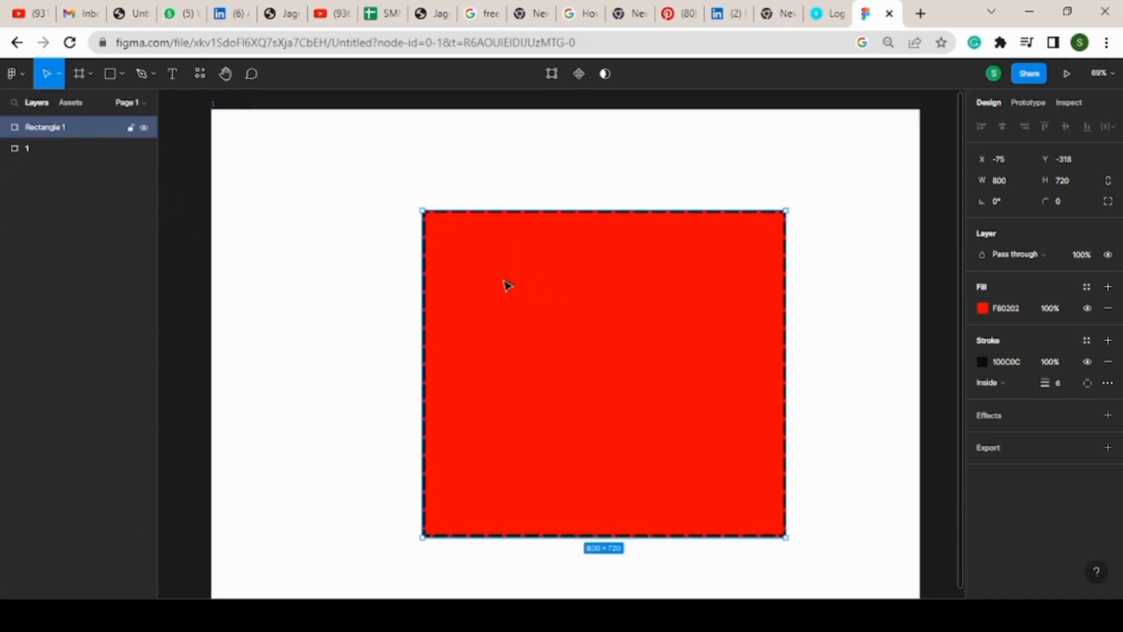
# Centre Rectangle 1 horizontally and vertically over the white frame.
pyautogui.moveTo(506, 283); pyautogui.dragTo(300, 271)
pyautogui.hotkey('alt', 'h')
pyautogui.hotkey('alt', 'v')
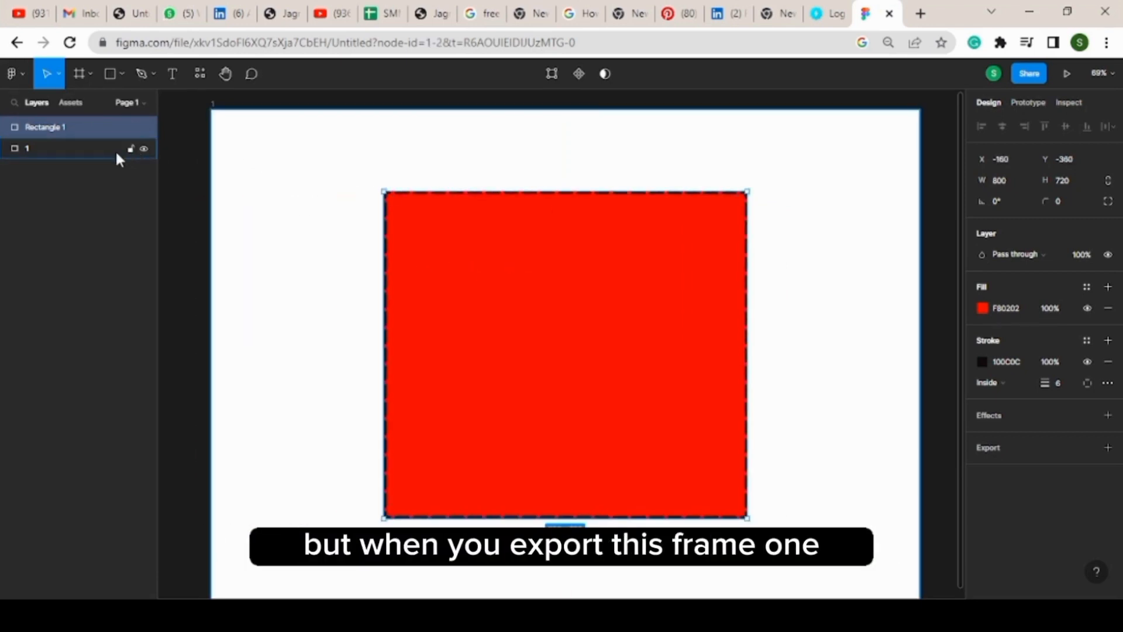
# Compare the separate frame and rectangle layers, and place Rectangle 1 below frame 1 in the layer order.
pyautogui.click(119, 154)
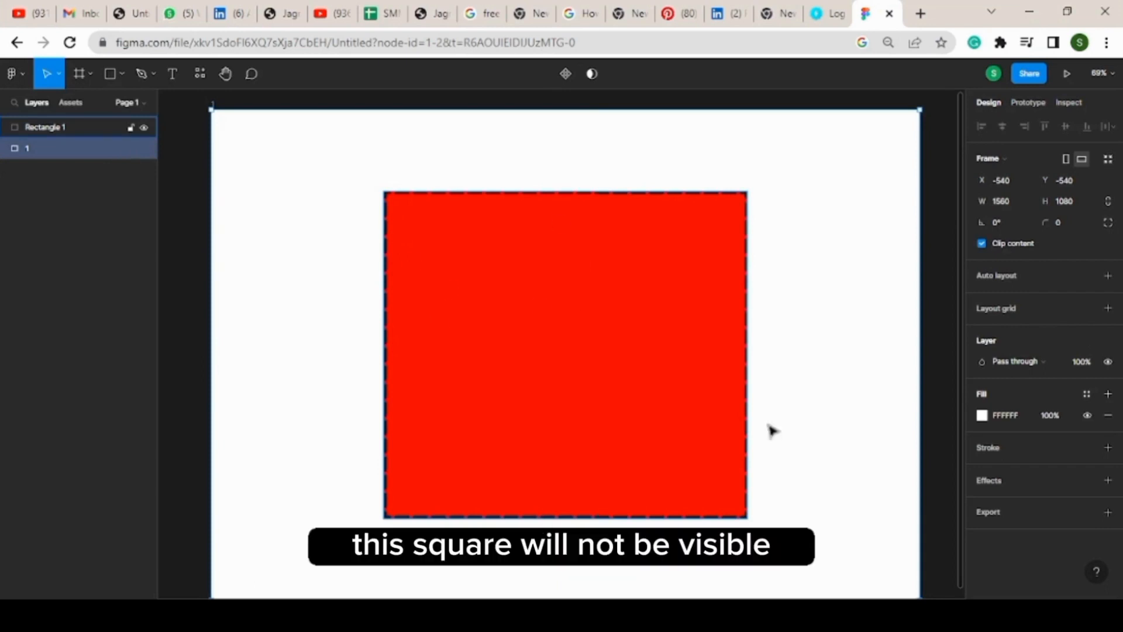
pyautogui.click(77, 134)
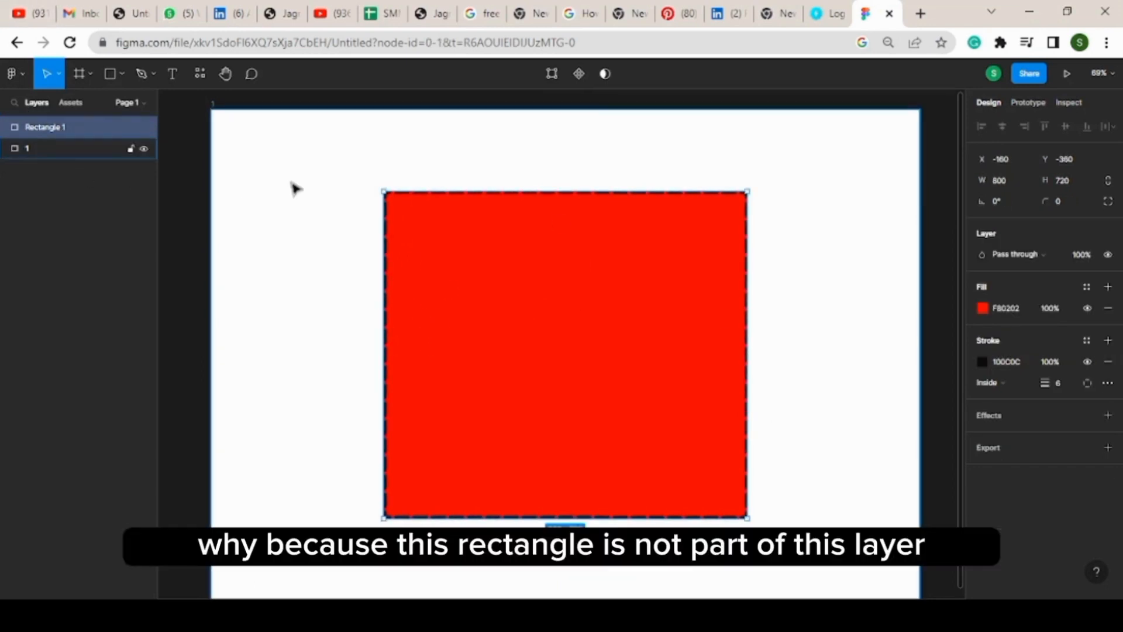
pyautogui.click(119, 149)
pyautogui.click(107, 125)
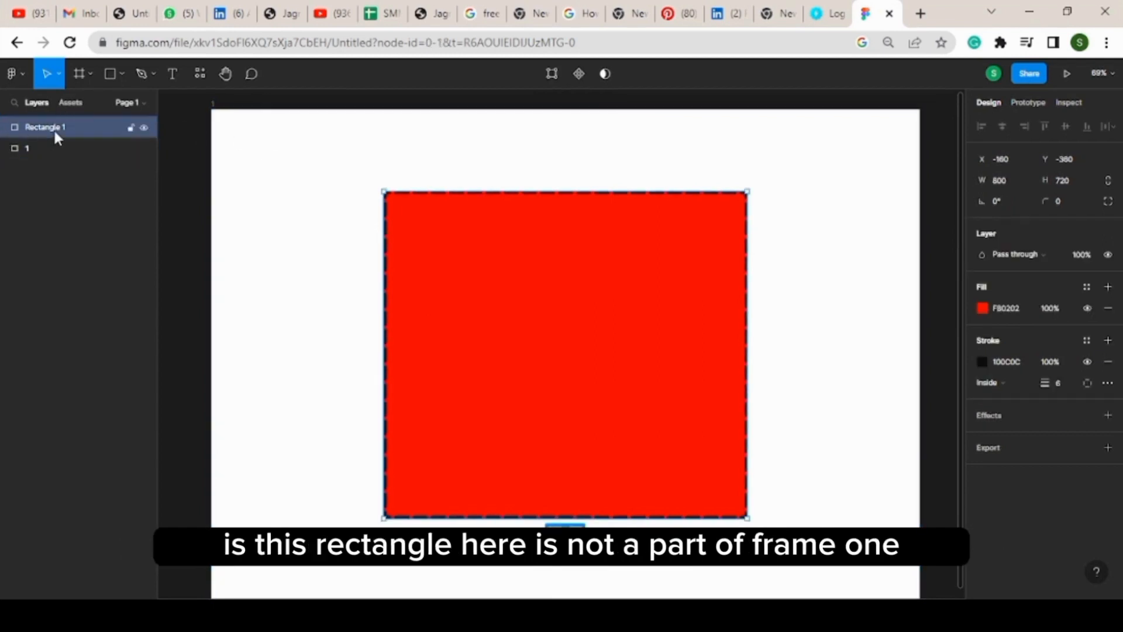
pyautogui.moveTo(54, 128); pyautogui.dragTo(56, 153)
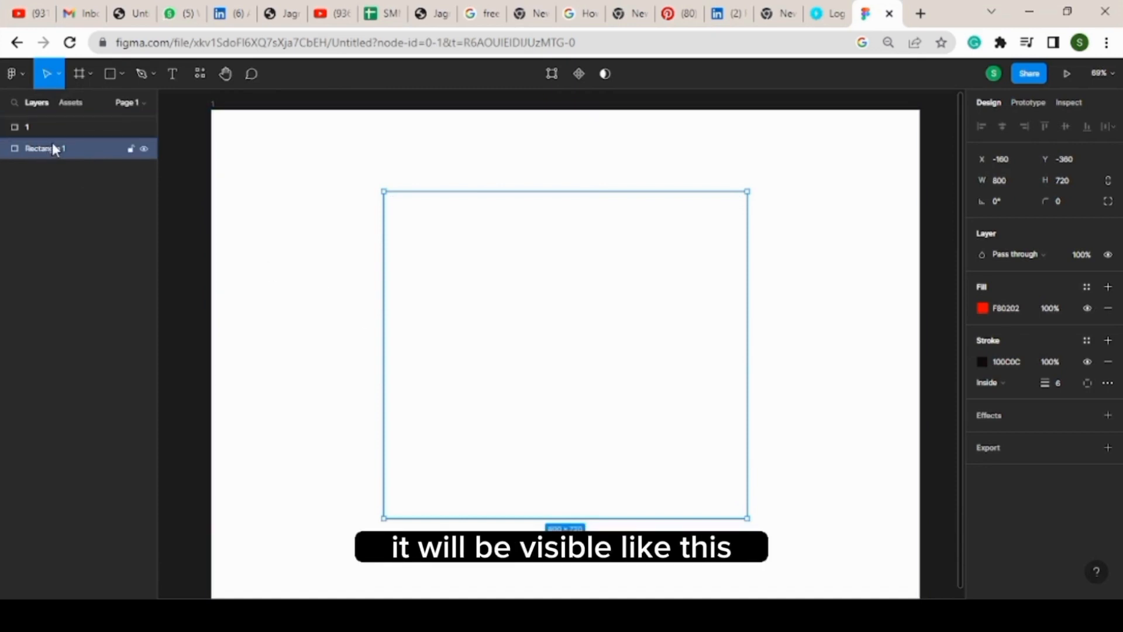
# Nest Rectangle 1 inside frame 1 in the layer hierarchy and clear the selection.
pyautogui.moveTo(48, 149); pyautogui.dragTo(69, 134)
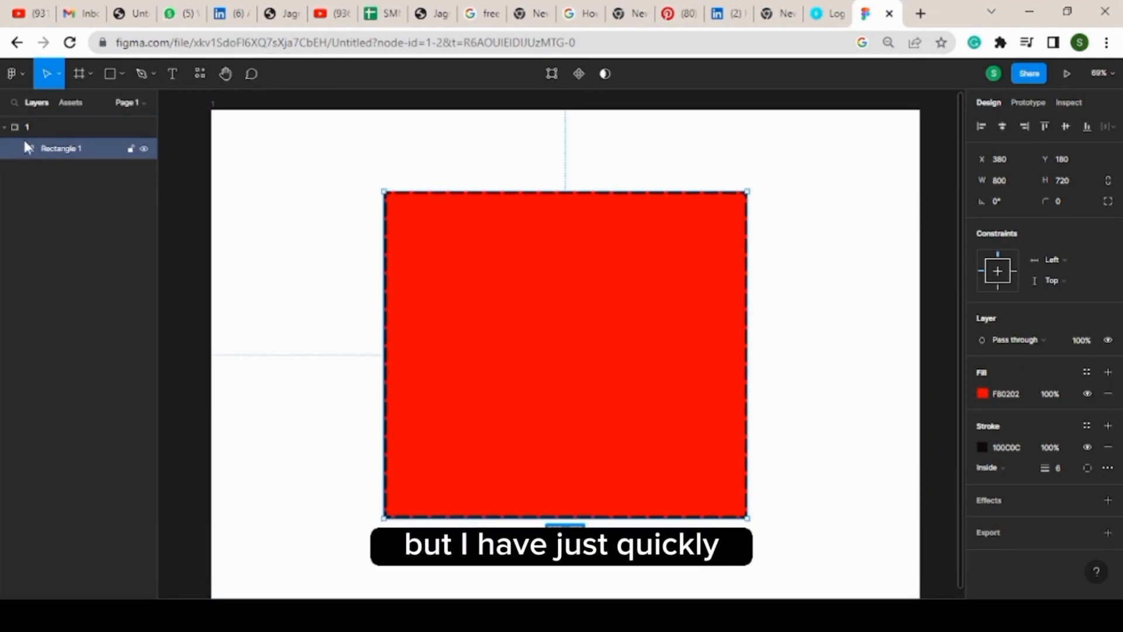
pyautogui.click(269, 277)
pyautogui.scroll(-1, 428, 253)
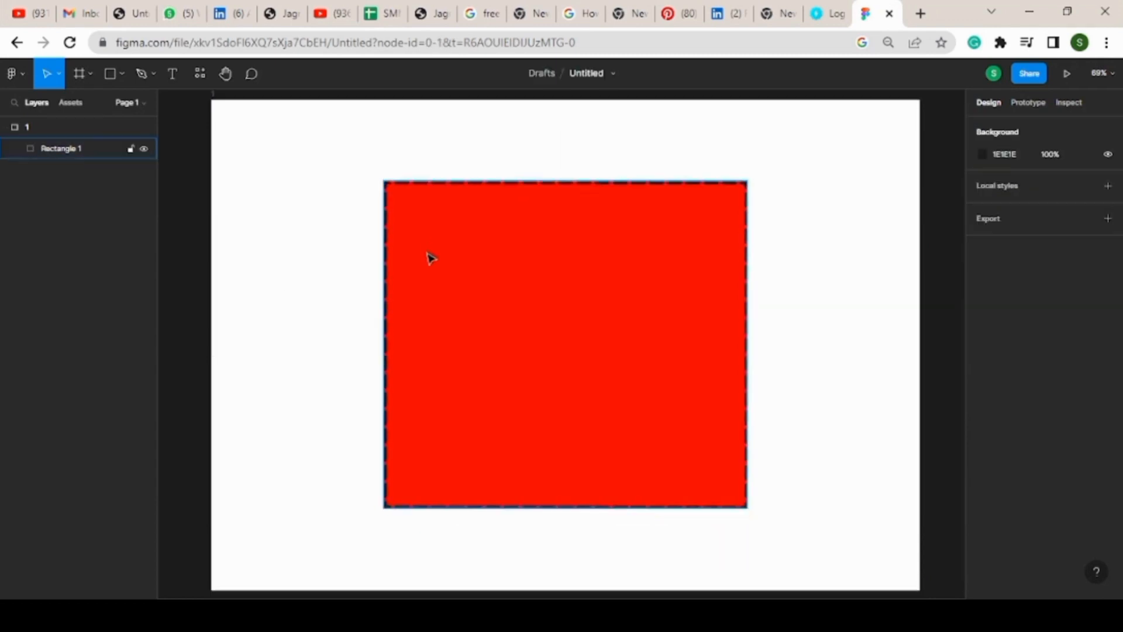
pyautogui.scroll(1, 427, 253)
# Set the rectangle's stroke style to Solid in the advanced stroke settings.
pyautogui.click(431, 258)
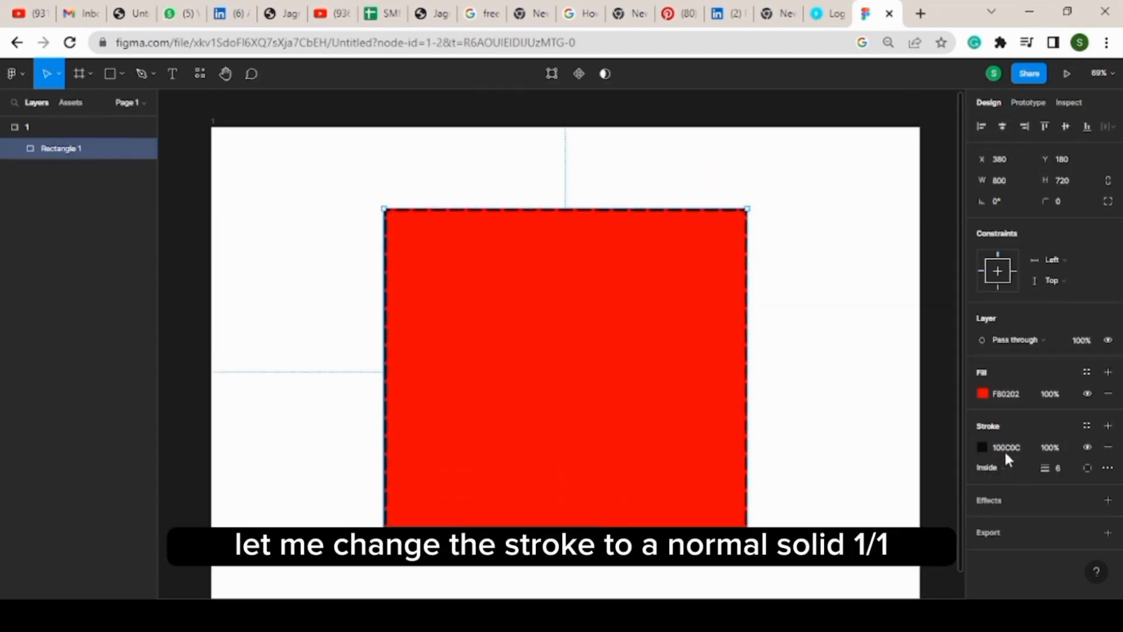
pyautogui.click(1107, 468)
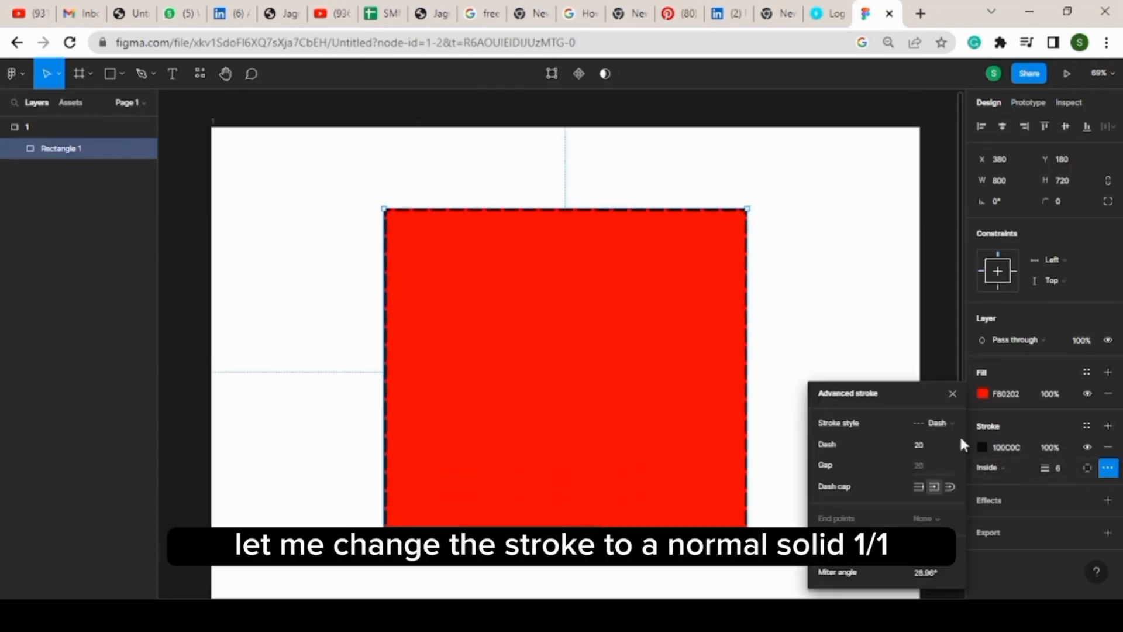
pyautogui.click(956, 424)
pyautogui.click(954, 405)
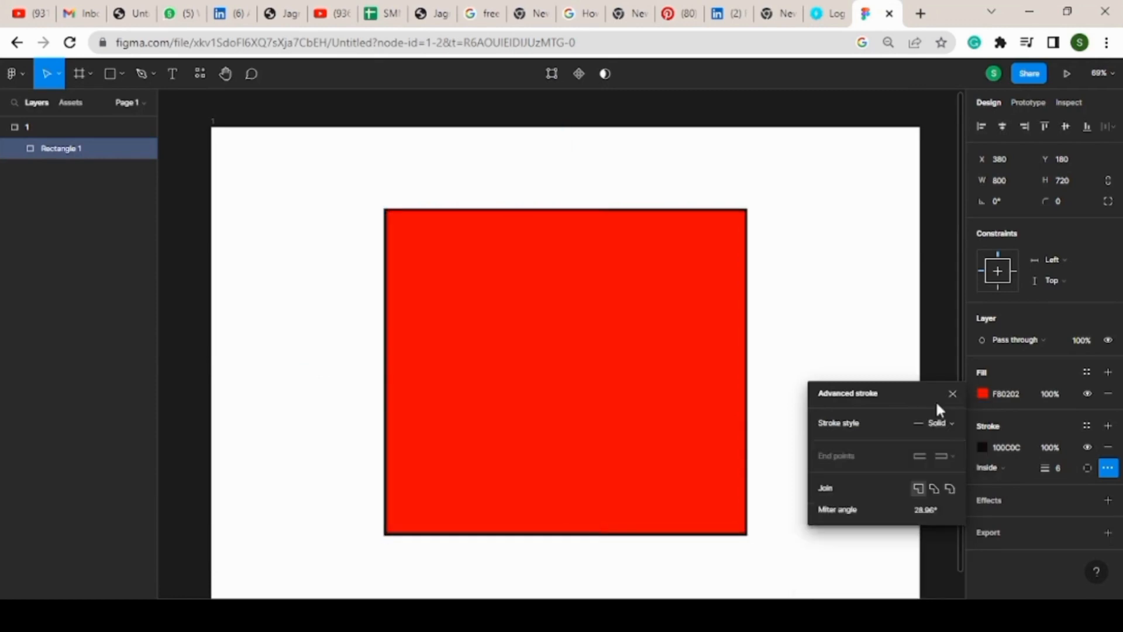
pyautogui.doubleClick(724, 275)
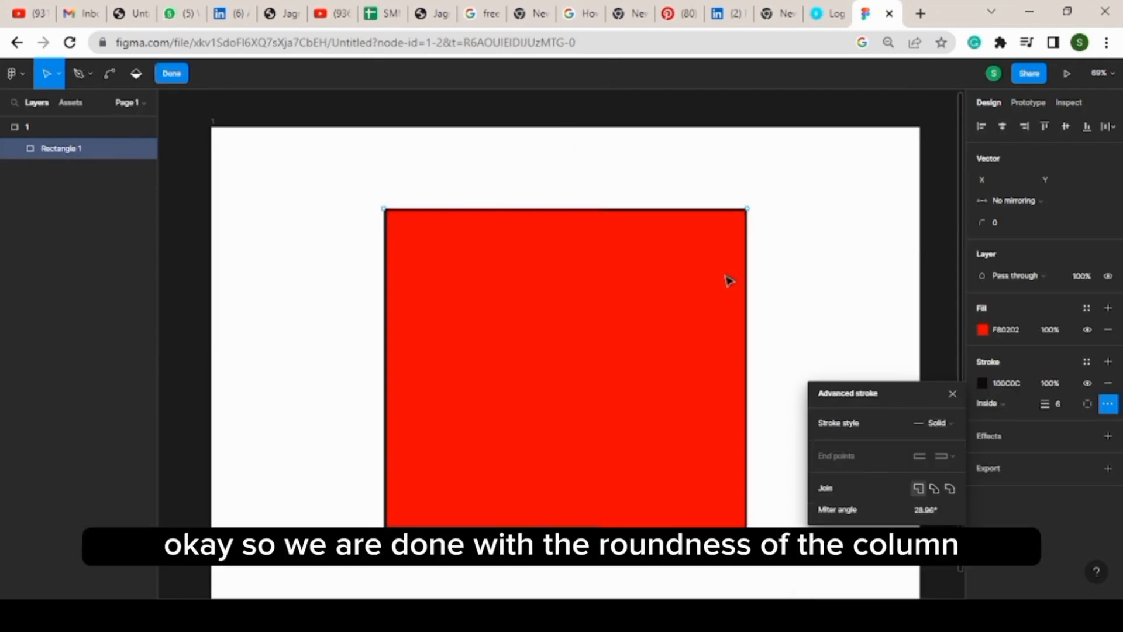
# Leave vector editing and move Rectangle 1 toward the frame's left edge, to about X 17, Y 118.
pyautogui.doubleClick(771, 255)
pyautogui.moveTo(740, 228)
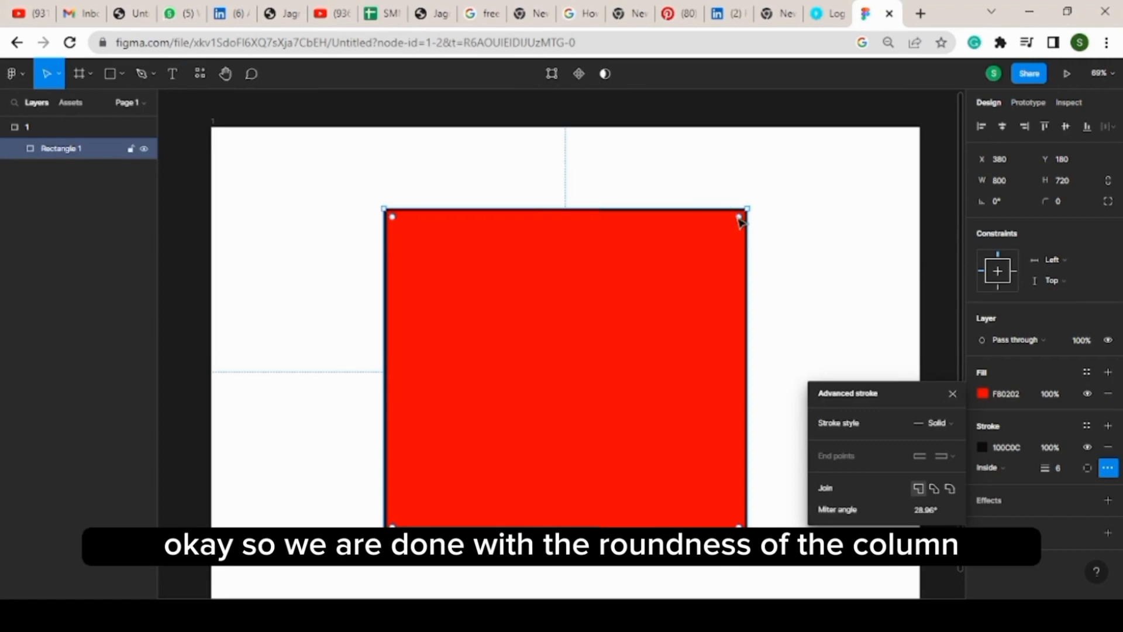
pyautogui.moveTo(740, 221); pyautogui.dragTo(574, 193)
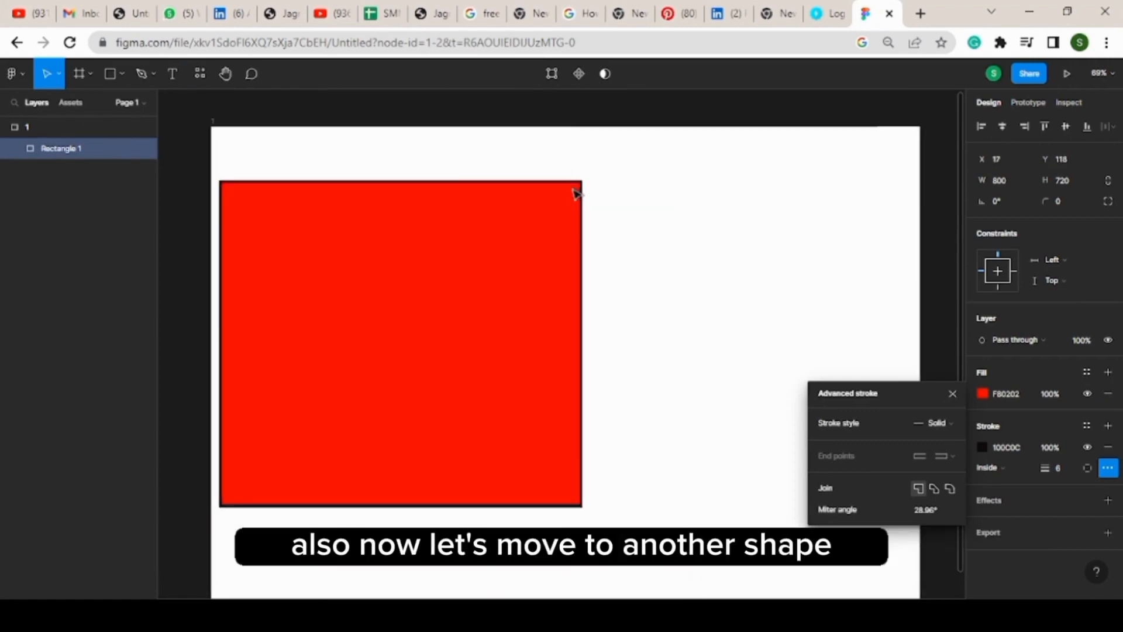
# Draw a horizontal line about 870 long near the frame's upper edge, above the red rectangle, and clear the selection.
pyautogui.click(122, 74)
pyautogui.click(124, 121)
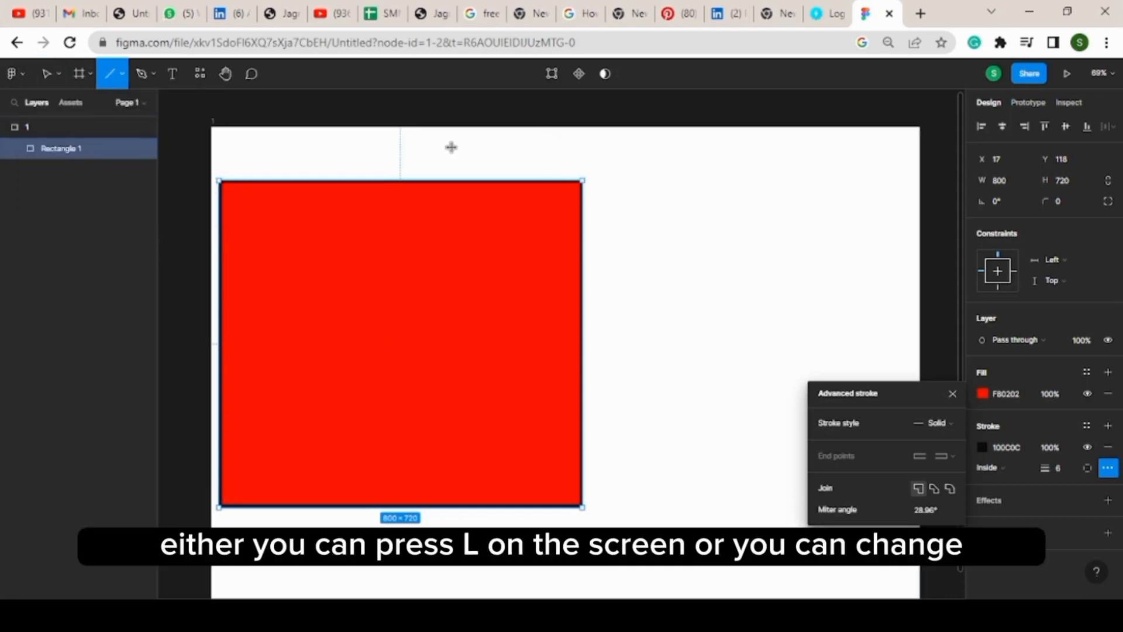
pyautogui.click(121, 74)
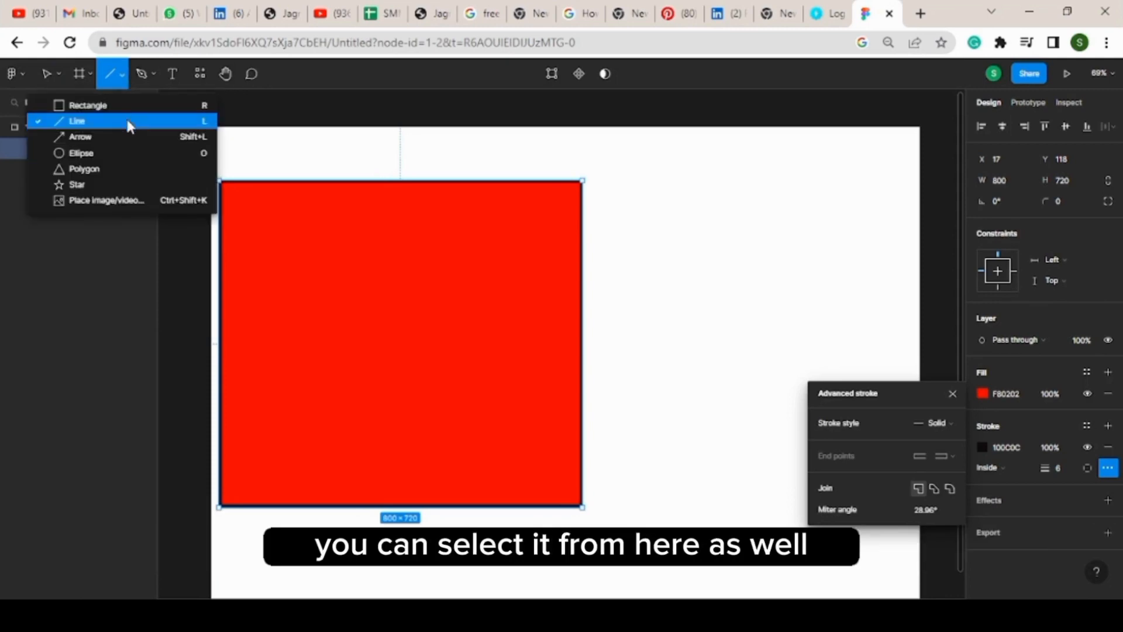
pyautogui.moveTo(475, 151)
pyautogui.mouseDown()
pyautogui.moveTo(850, 147)
pyautogui.moveTo(861, 169)
pyautogui.moveTo(871, 152)
pyautogui.mouseUp()
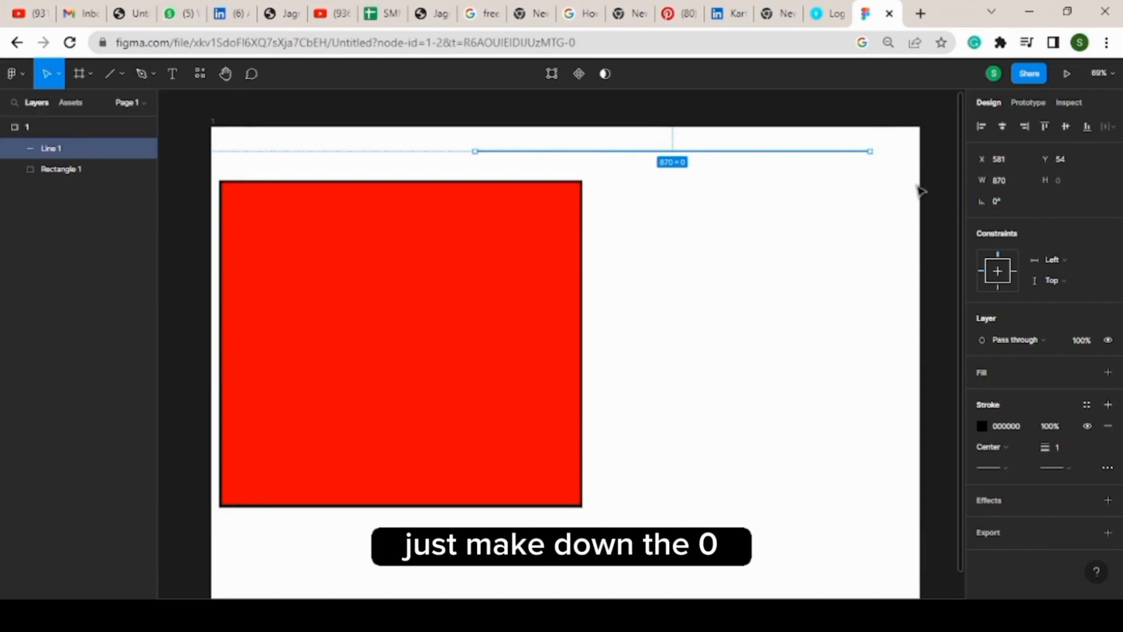
pyautogui.click(808, 189)
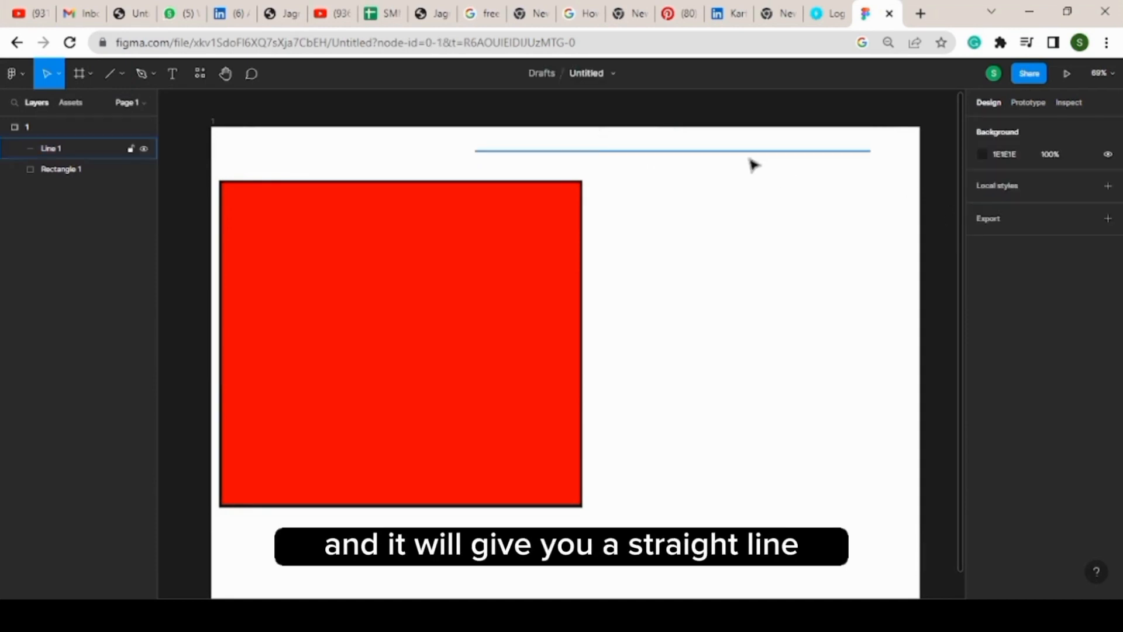
# Draw a steep line about 627 long beside the red rectangle and give it stroke colour 591515 with weight 15.
pyautogui.press('l')
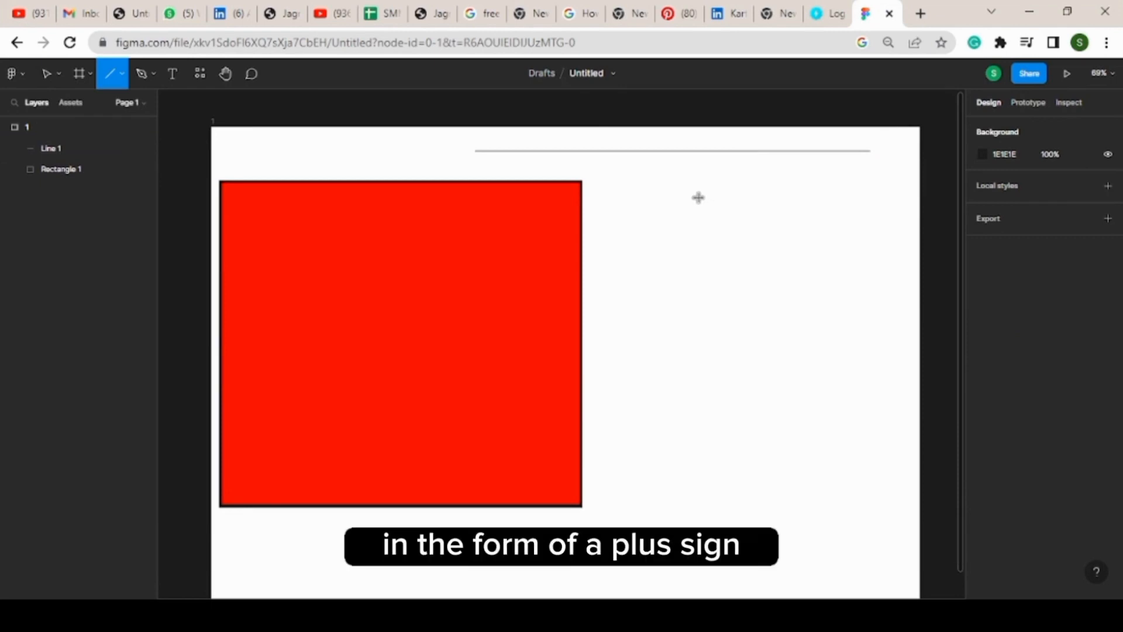
pyautogui.moveTo(698, 196); pyautogui.dragTo(733, 479)
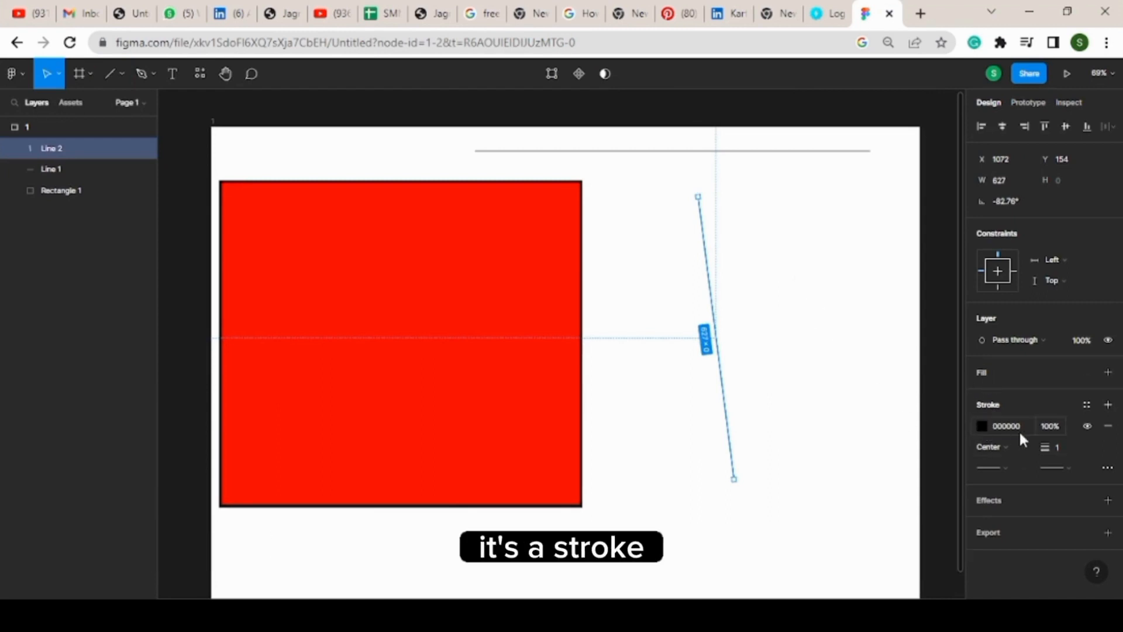
pyautogui.click(982, 427)
pyautogui.moveTo(906, 311); pyautogui.dragTo(929, 372)
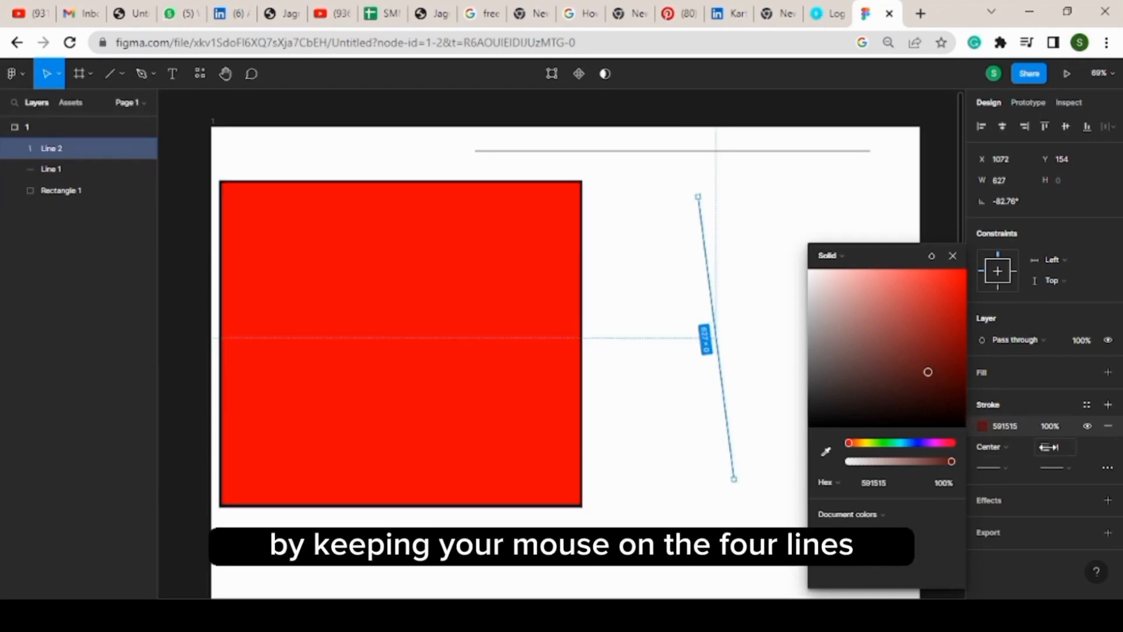
pyautogui.moveTo(1045, 446)
pyautogui.mouseDown()
pyautogui.moveTo(1065, 462)
pyautogui.moveTo(1053, 463)
pyautogui.moveTo(1064, 459)
pyautogui.mouseUp()
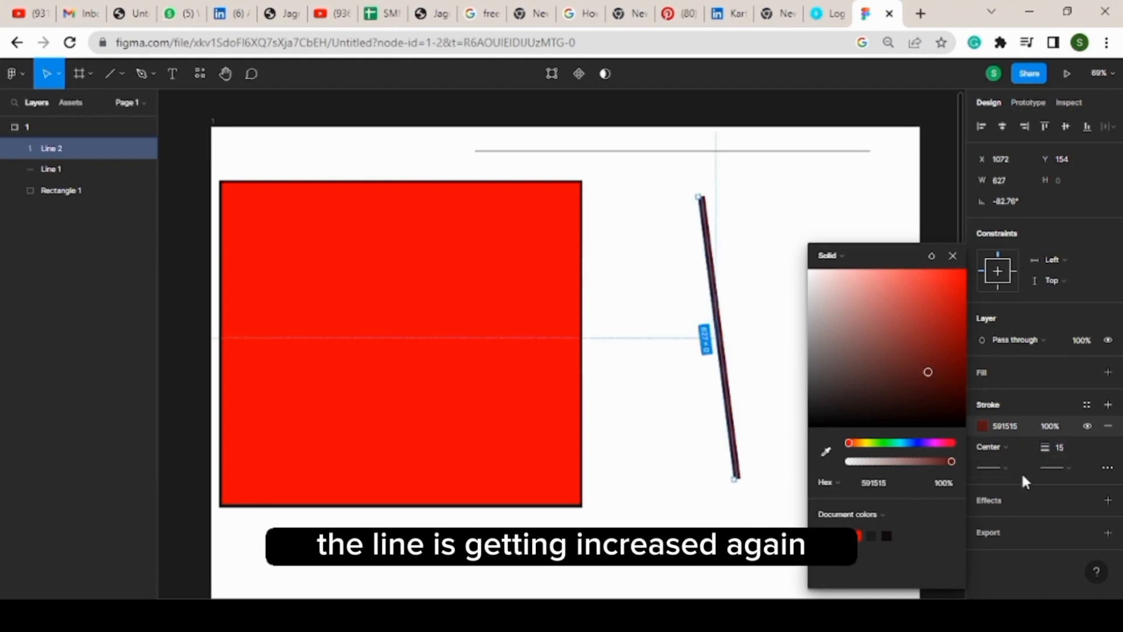
# Try Outside alignment for the steep line's stroke and settle on Inside.
pyautogui.click(1012, 448)
pyautogui.click(1014, 476)
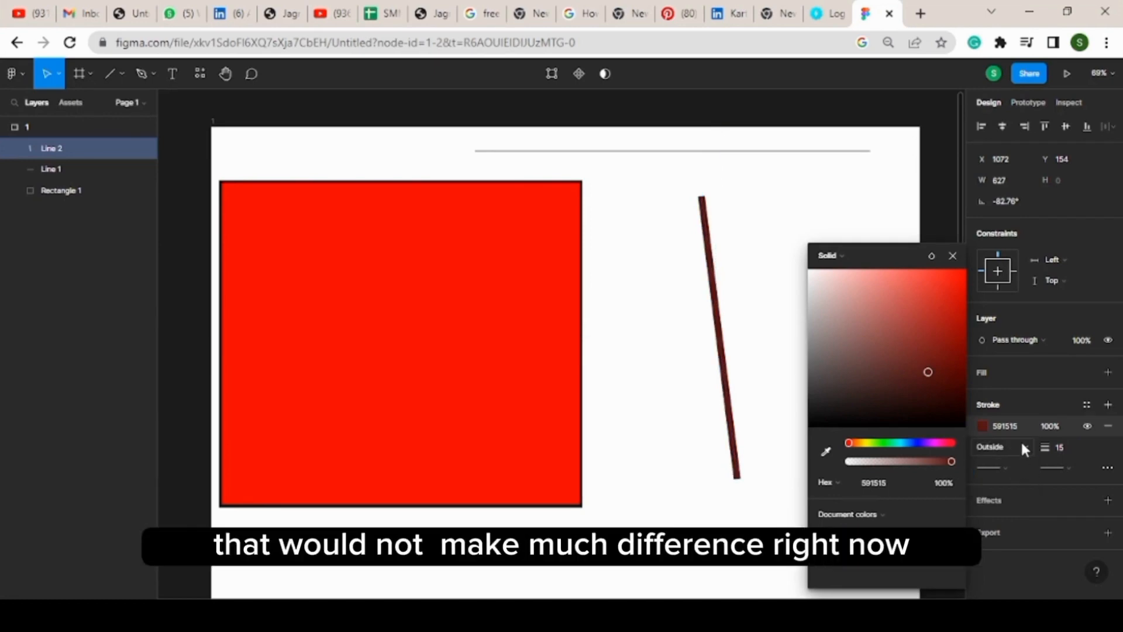
pyautogui.click(1020, 439)
pyautogui.click(1026, 432)
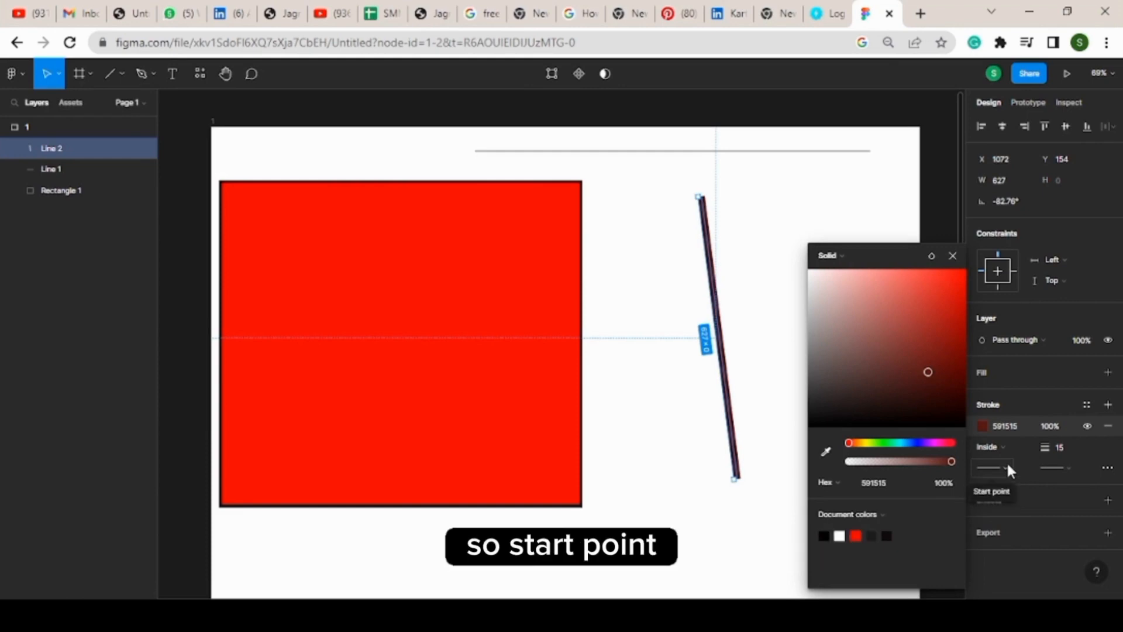
# Try the line, triangle, circle, diamond and reversed triangle arrowheads on the steep line's start point.
pyautogui.click(1008, 466)
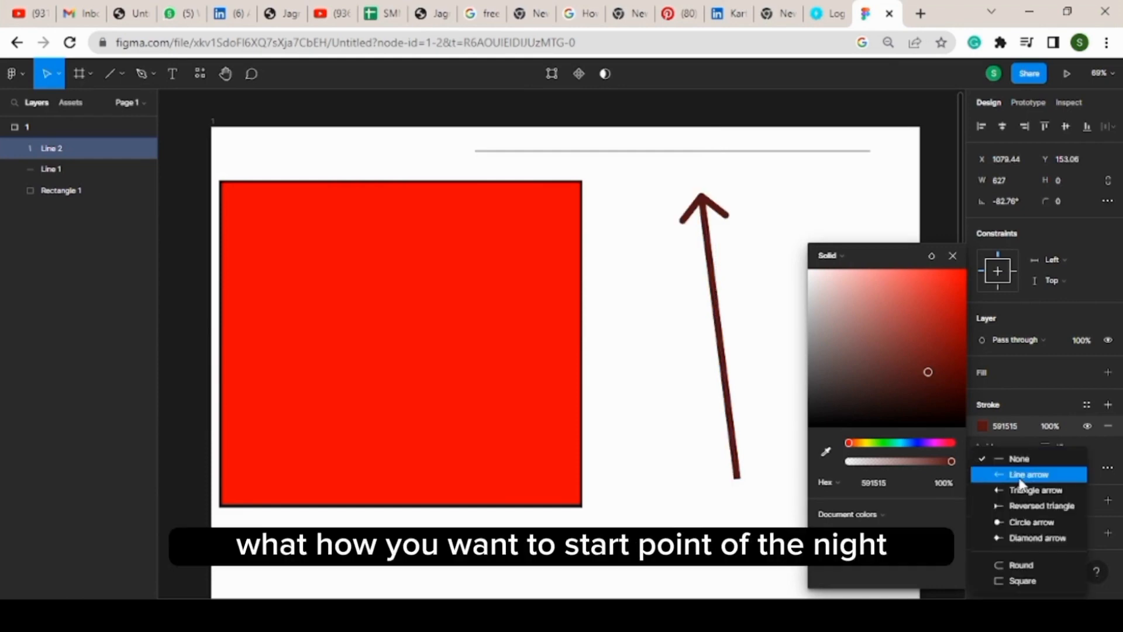
pyautogui.click(1018, 480)
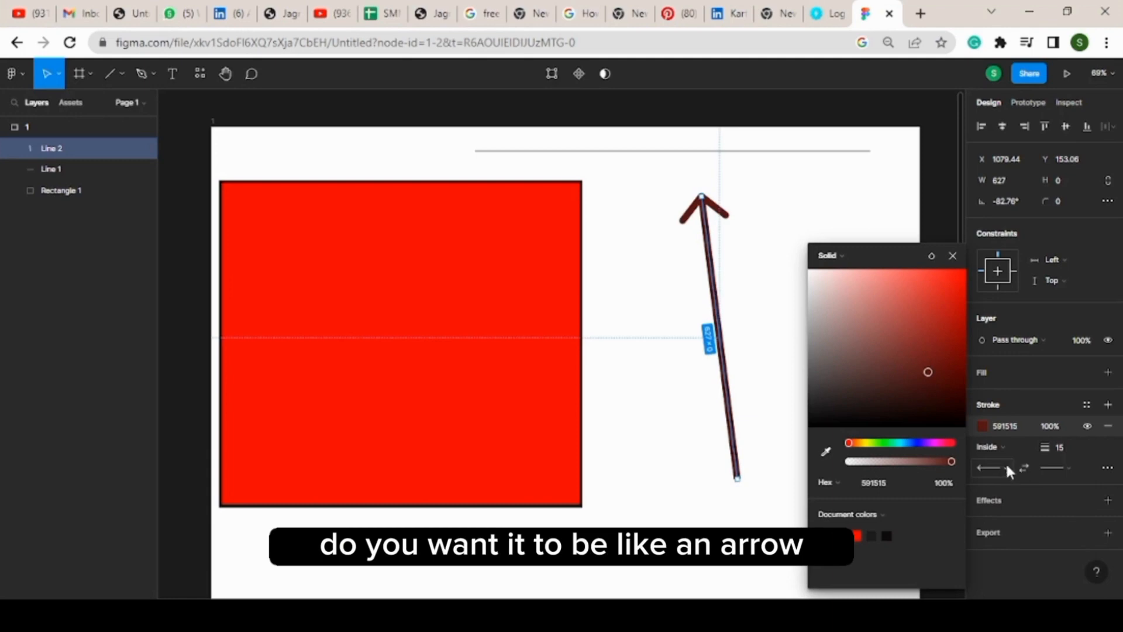
pyautogui.click(1005, 461)
pyautogui.click(1018, 485)
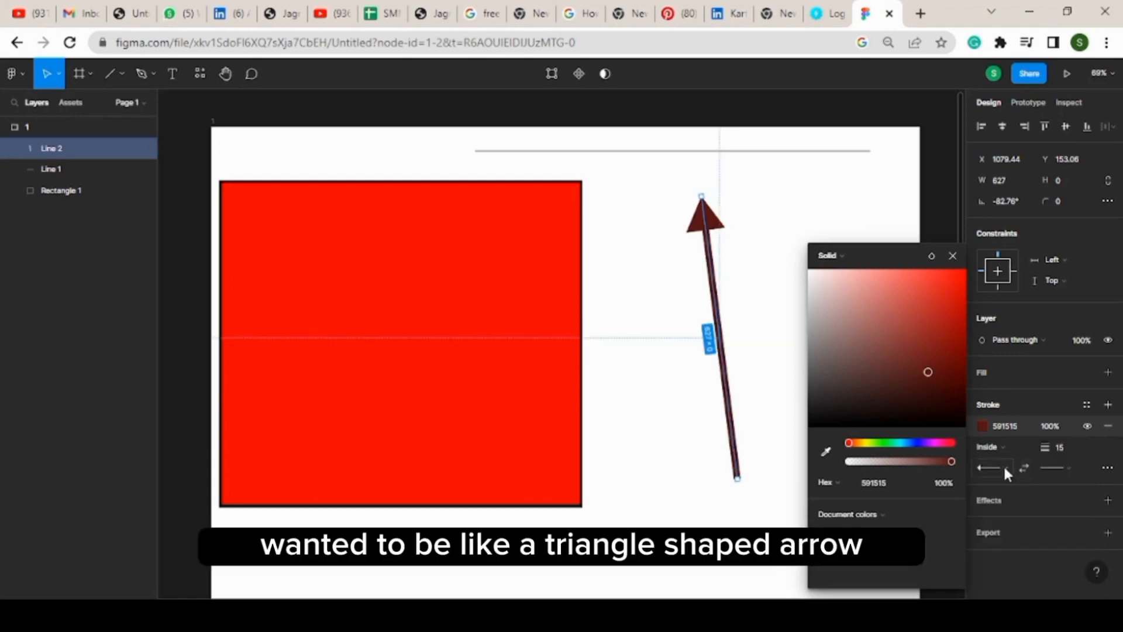
pyautogui.click(1002, 465)
pyautogui.click(1022, 503)
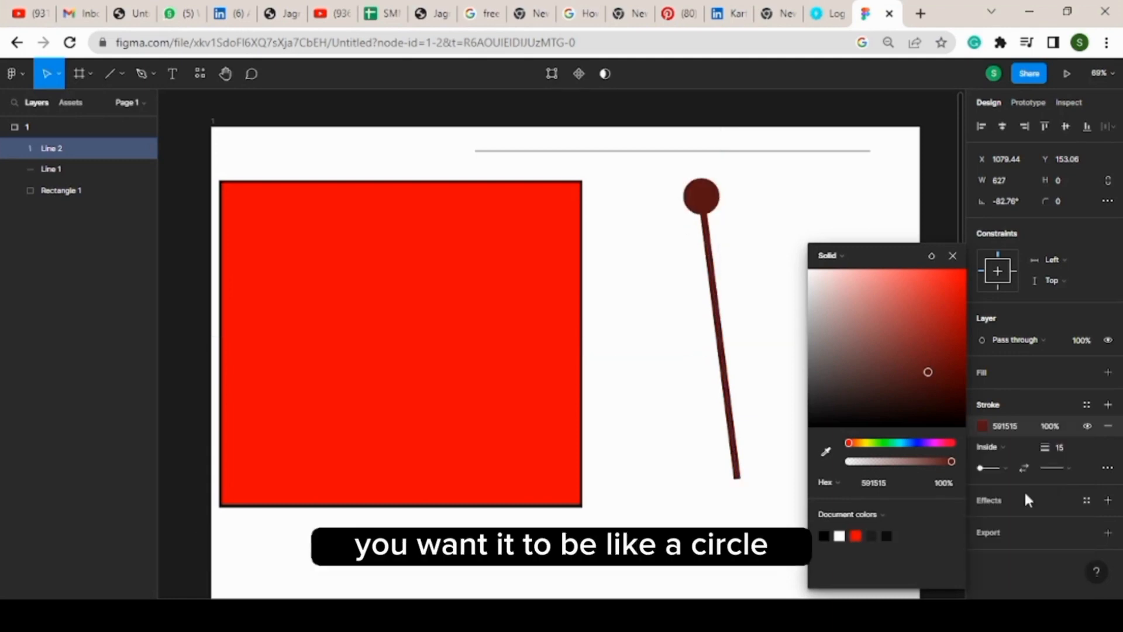
pyautogui.click(1003, 470)
pyautogui.click(1013, 481)
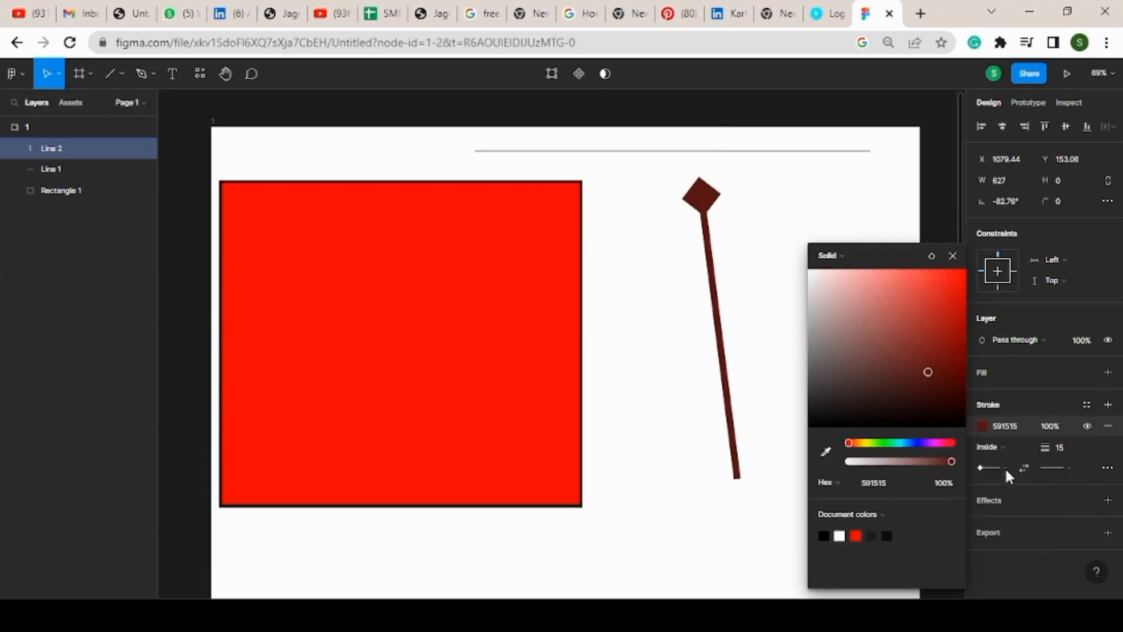
pyautogui.click(1005, 472)
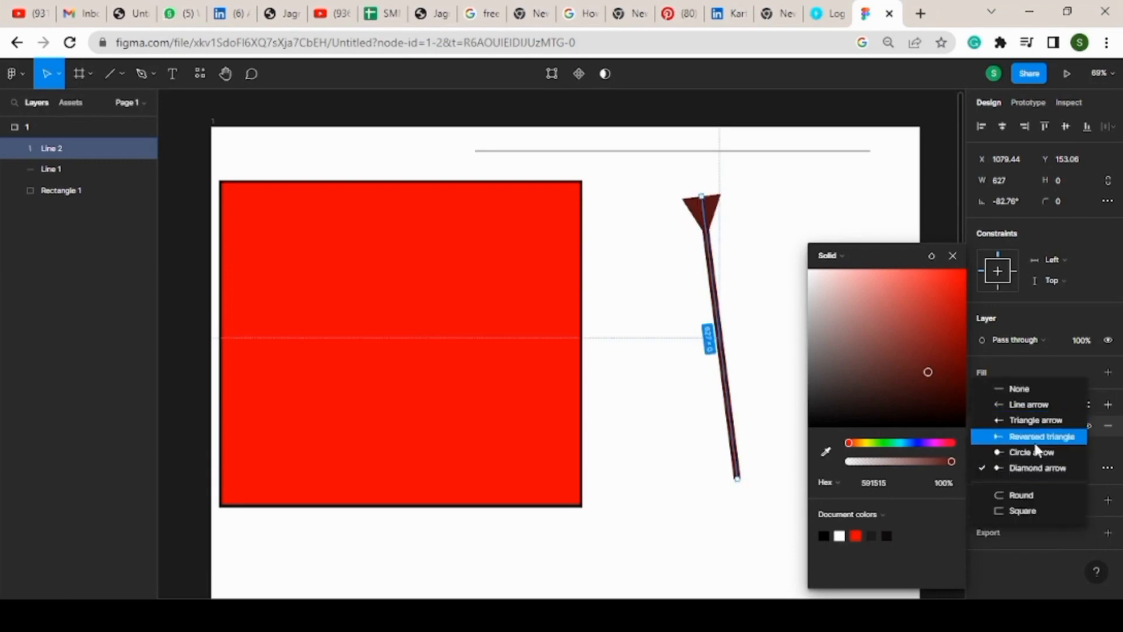
pyautogui.click(1035, 443)
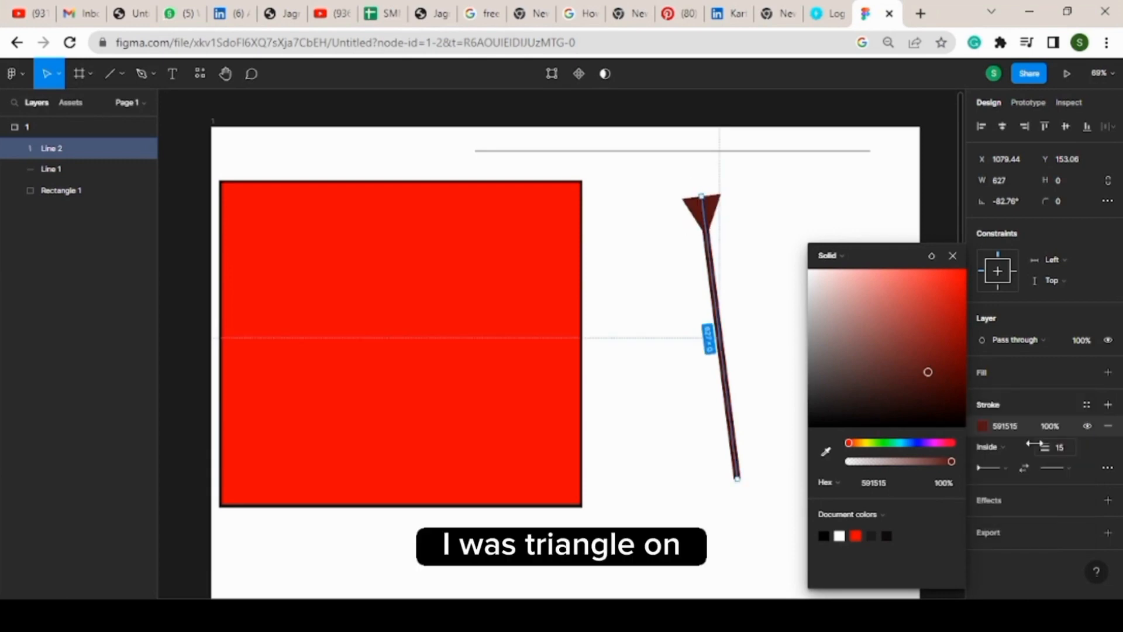
# Swap the steep line's start and end points, and try None, Circle arrow and Round at its start.
pyautogui.click(1018, 472)
pyautogui.click(1009, 468)
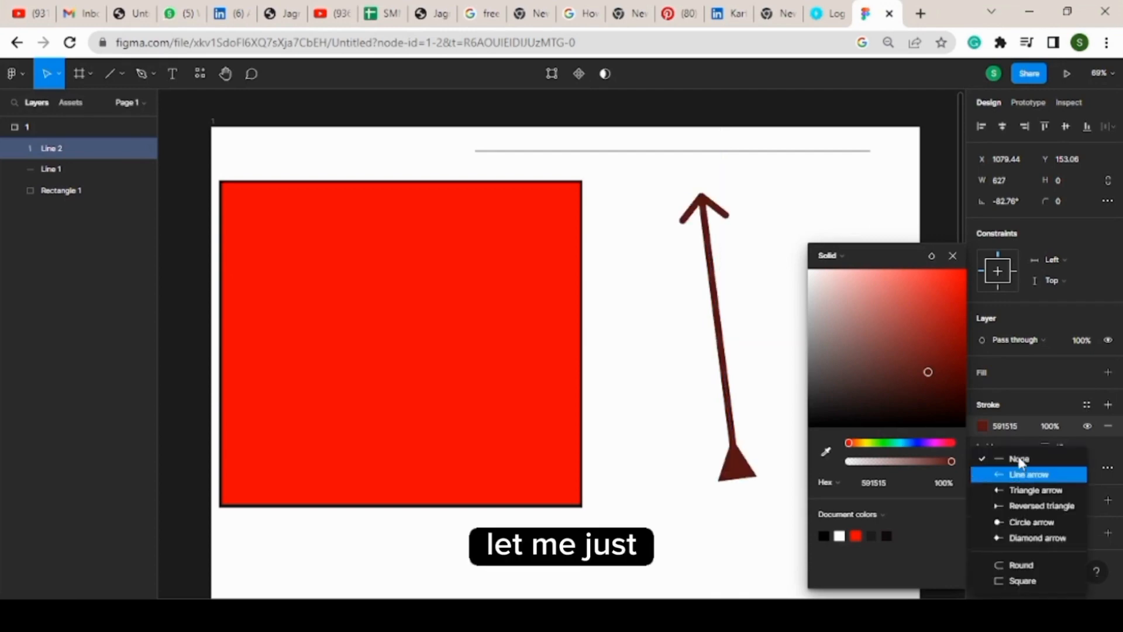
pyautogui.click(1018, 459)
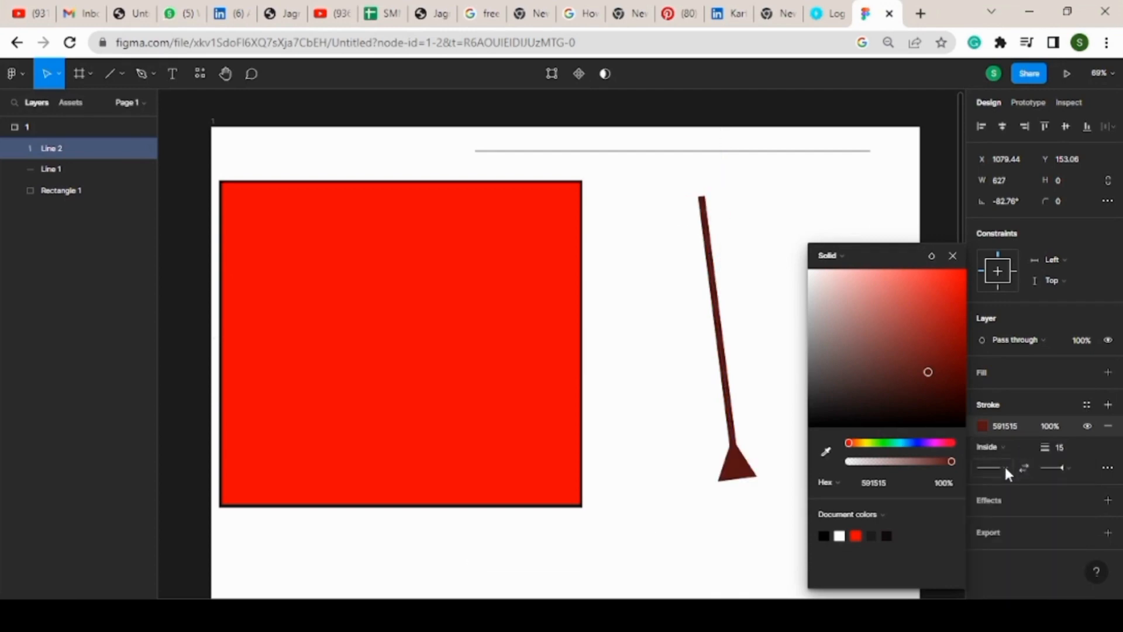
pyautogui.click(1006, 469)
pyautogui.click(1032, 522)
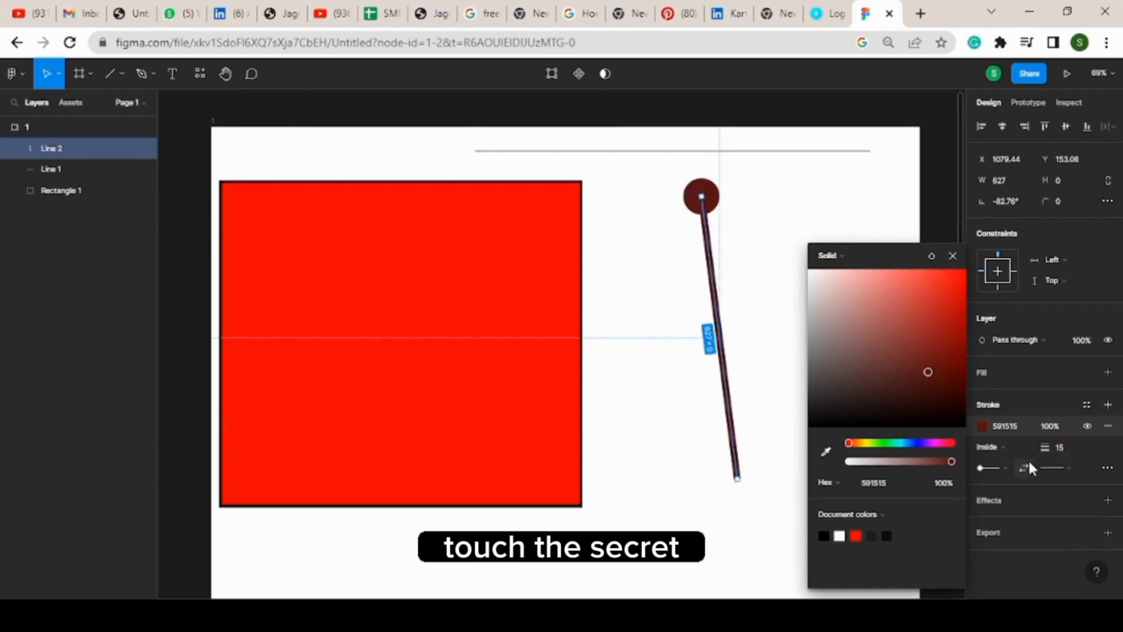
pyautogui.click(1005, 468)
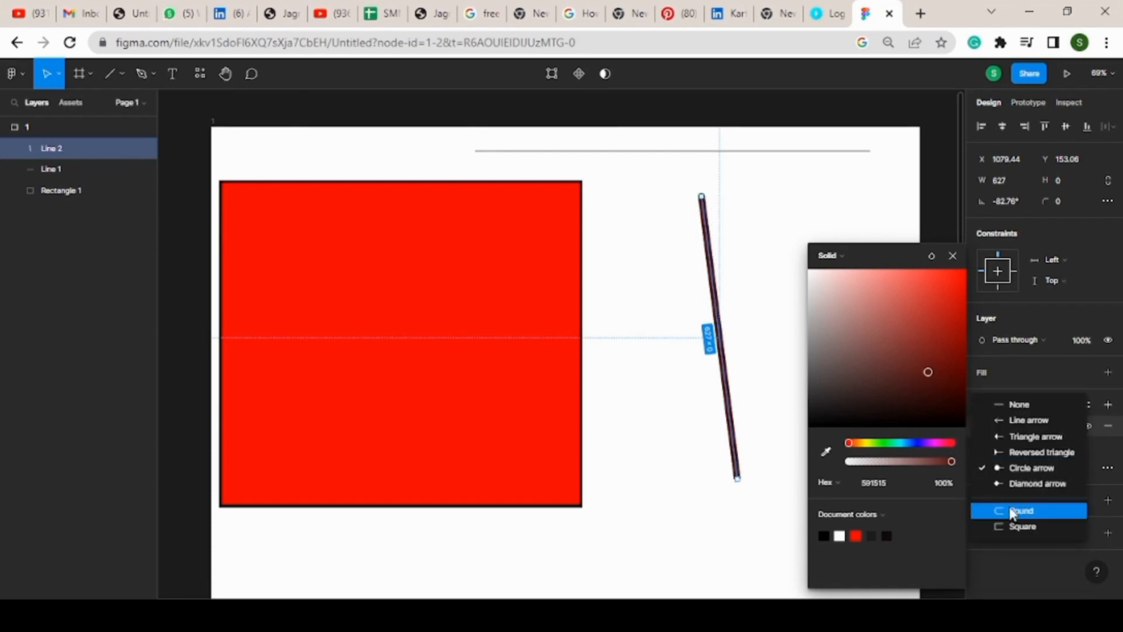
pyautogui.click(1016, 514)
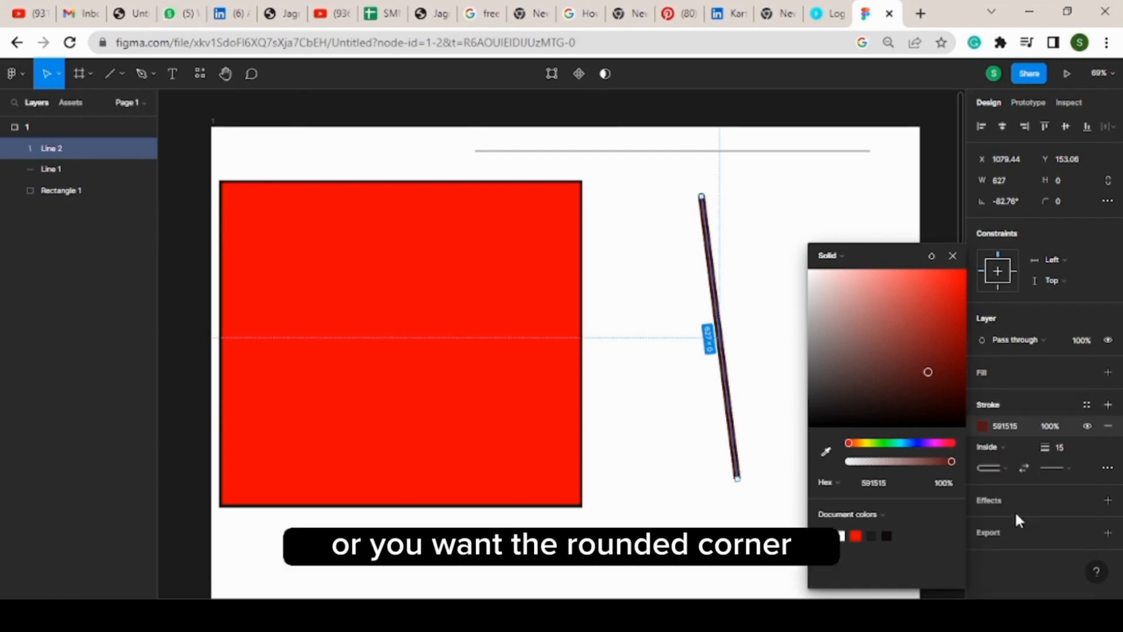
# Set both the start point and the end point of the steep line to Square.
pyautogui.click(1011, 477)
pyautogui.click(1027, 483)
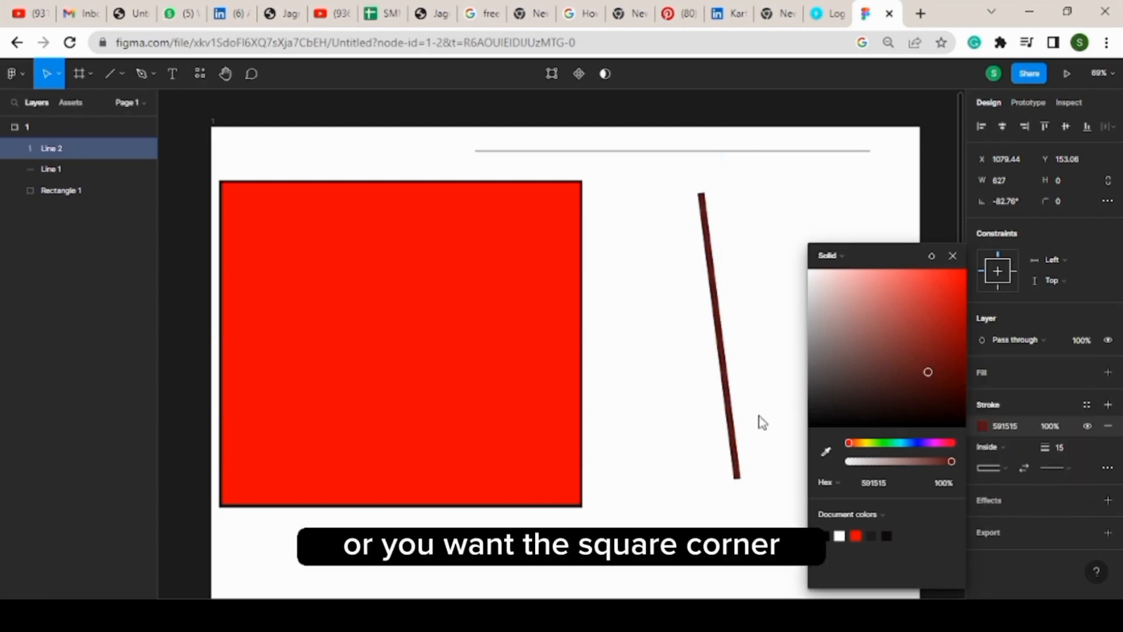
pyautogui.click(1068, 469)
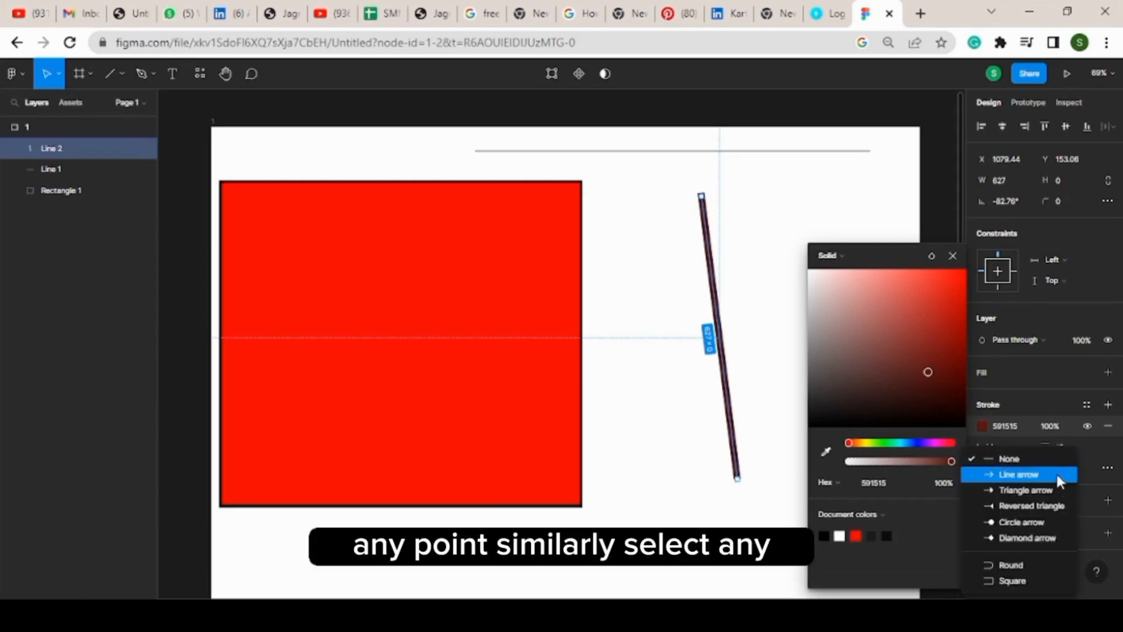
pyautogui.click(1022, 580)
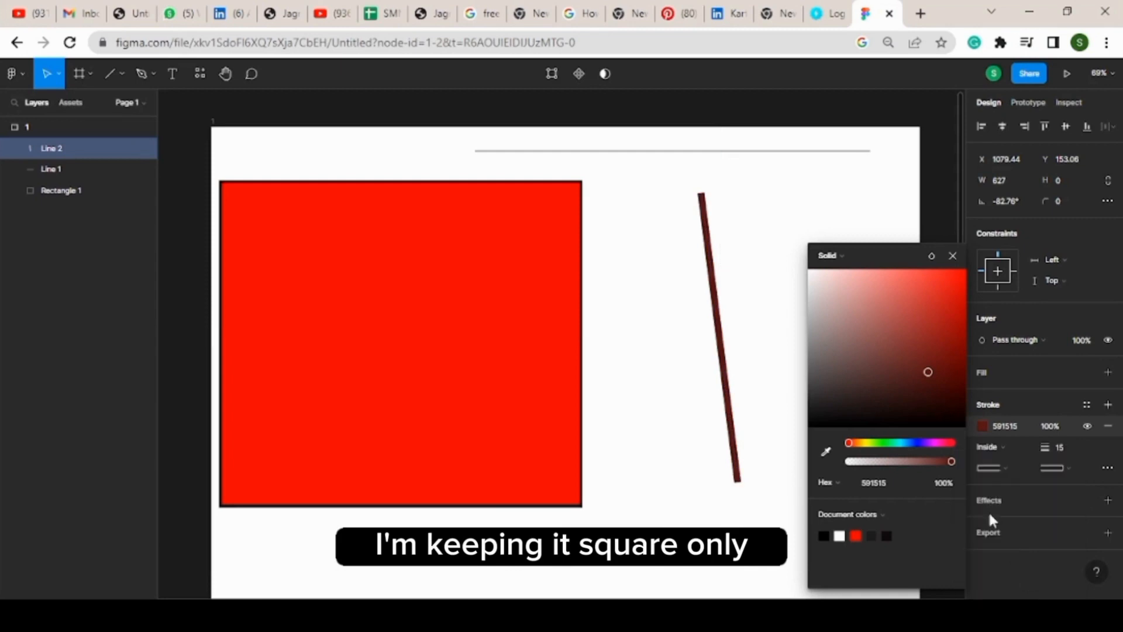
# Apply the Dash stroke style to the steep line with a dash length of 20.
pyautogui.click(1107, 468)
pyautogui.click(946, 502)
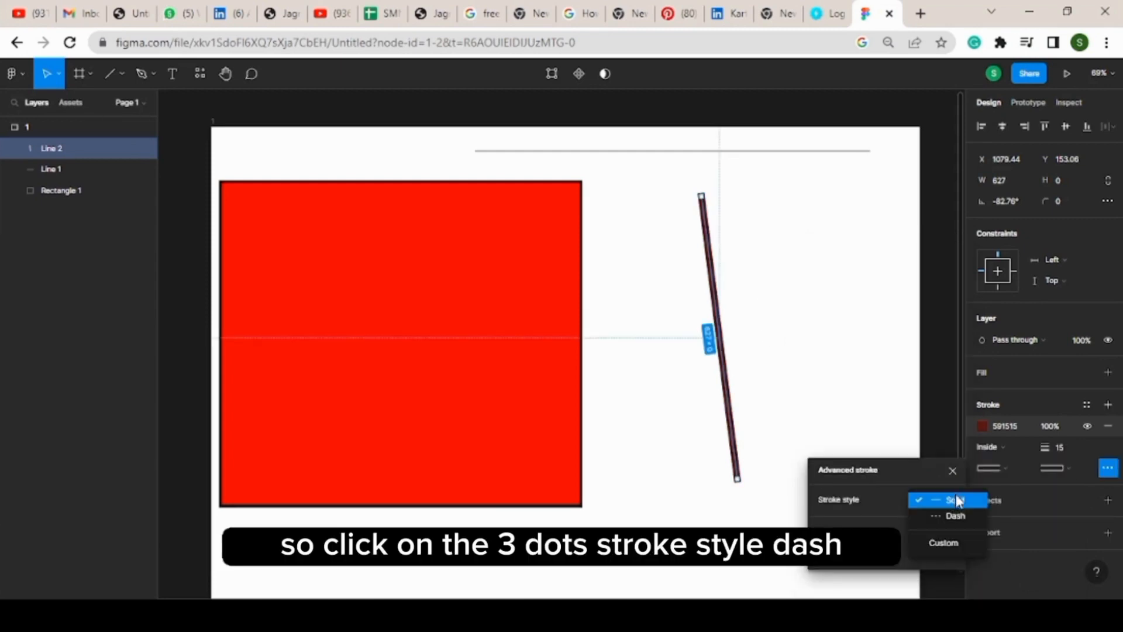
pyautogui.click(959, 509)
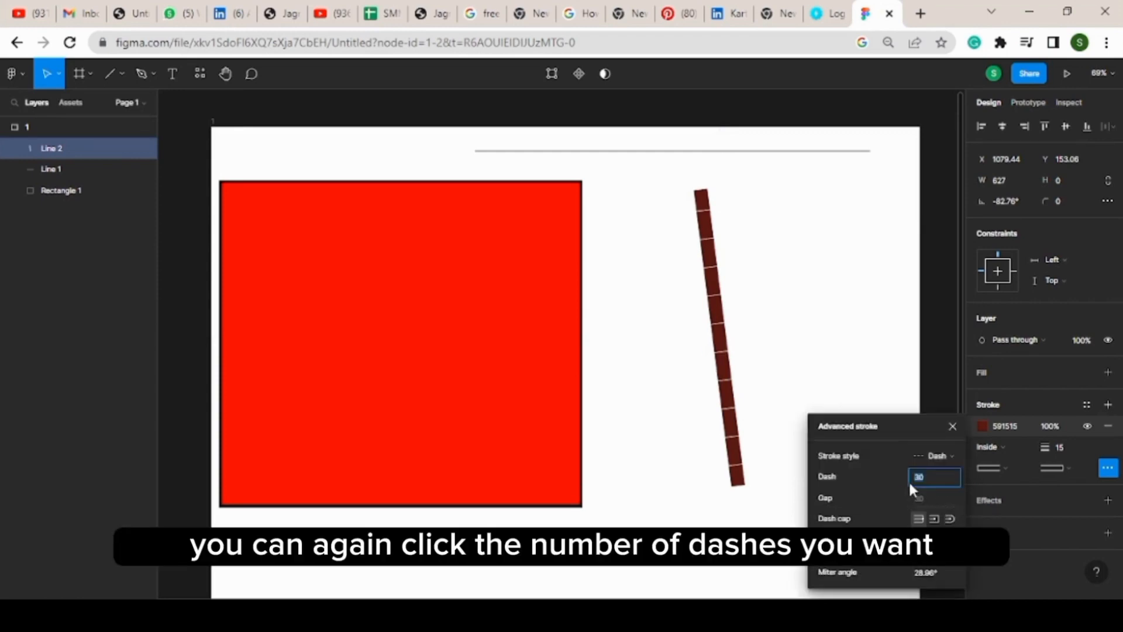
pyautogui.write('20')
pyautogui.press('Return')
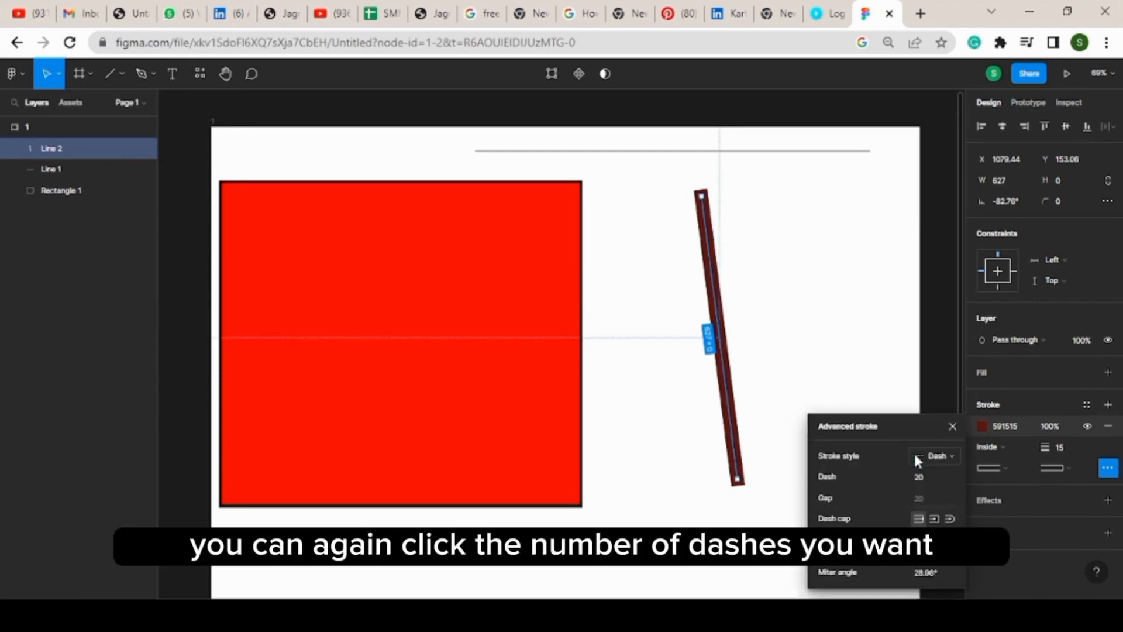
# Set the steep line's dash length to 40, use round dash caps, and close the advanced stroke settings.
pyautogui.click(921, 476)
pyautogui.write('40')
pyautogui.press('Return')
pyautogui.click(948, 519)
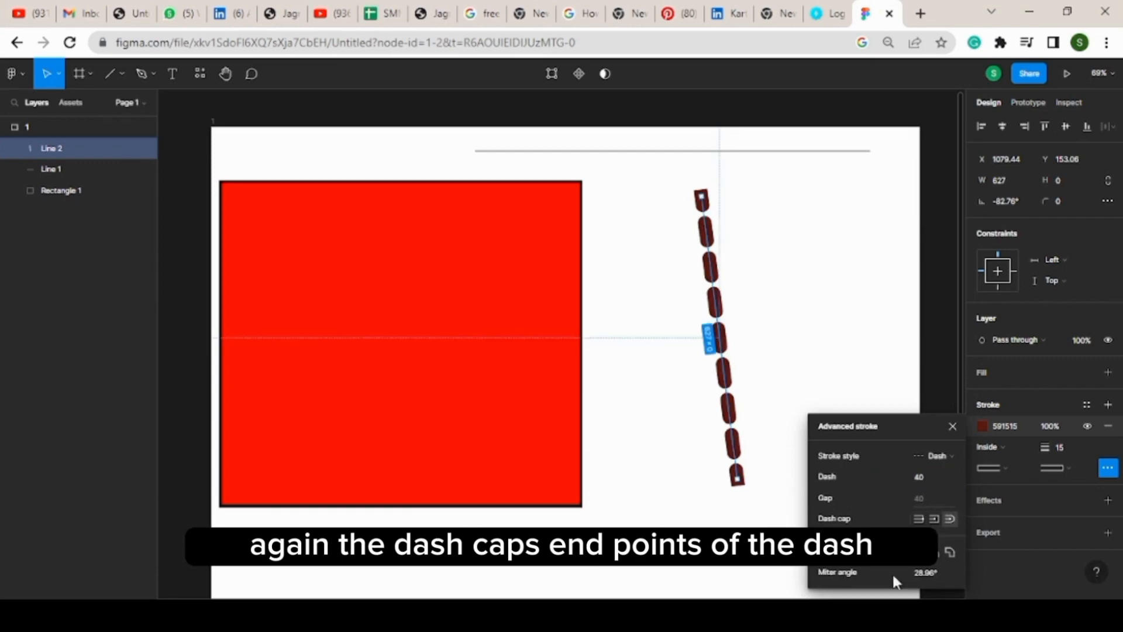
pyautogui.click(953, 425)
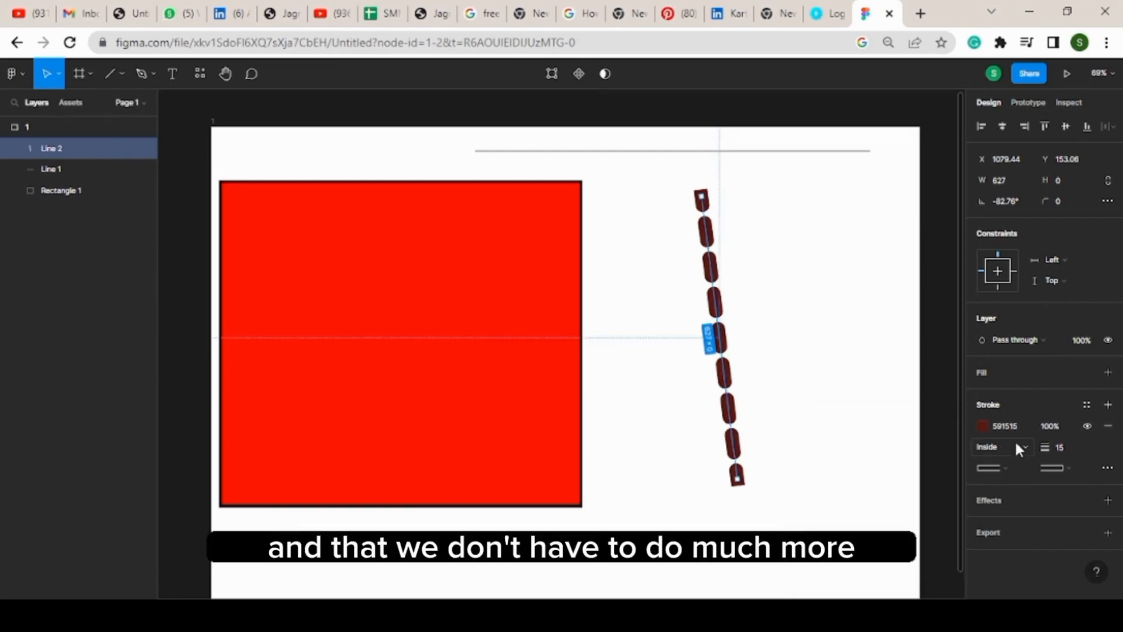
# Return the steep line's stroke style to Solid in the advanced stroke settings and clear the selection.
pyautogui.click(1107, 467)
pyautogui.click(935, 455)
pyautogui.click(942, 458)
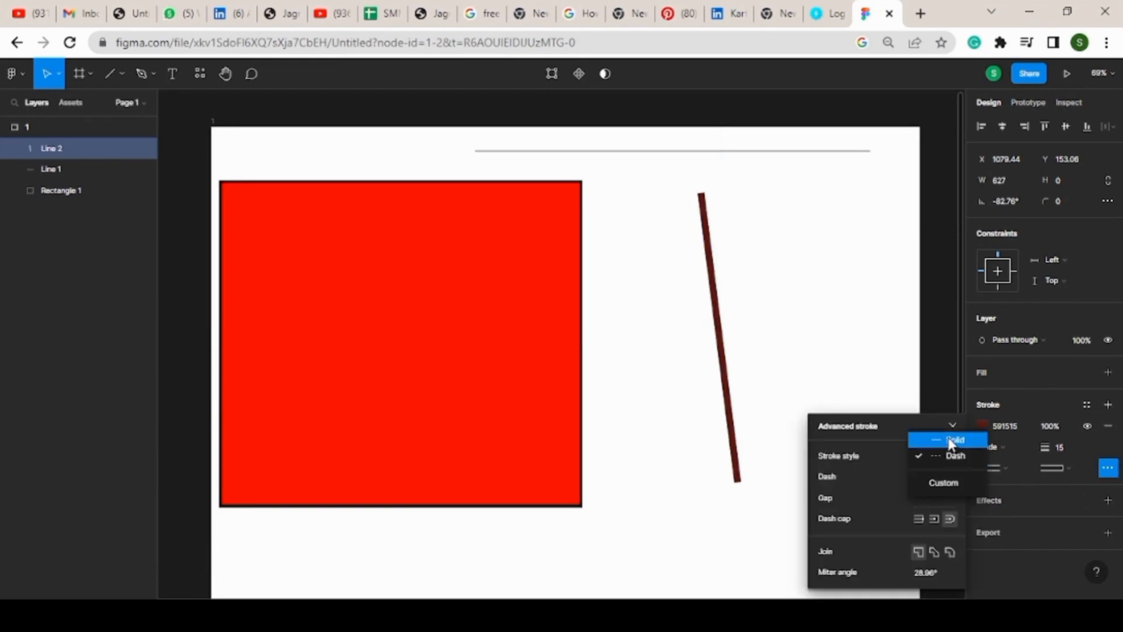
pyautogui.click(659, 365)
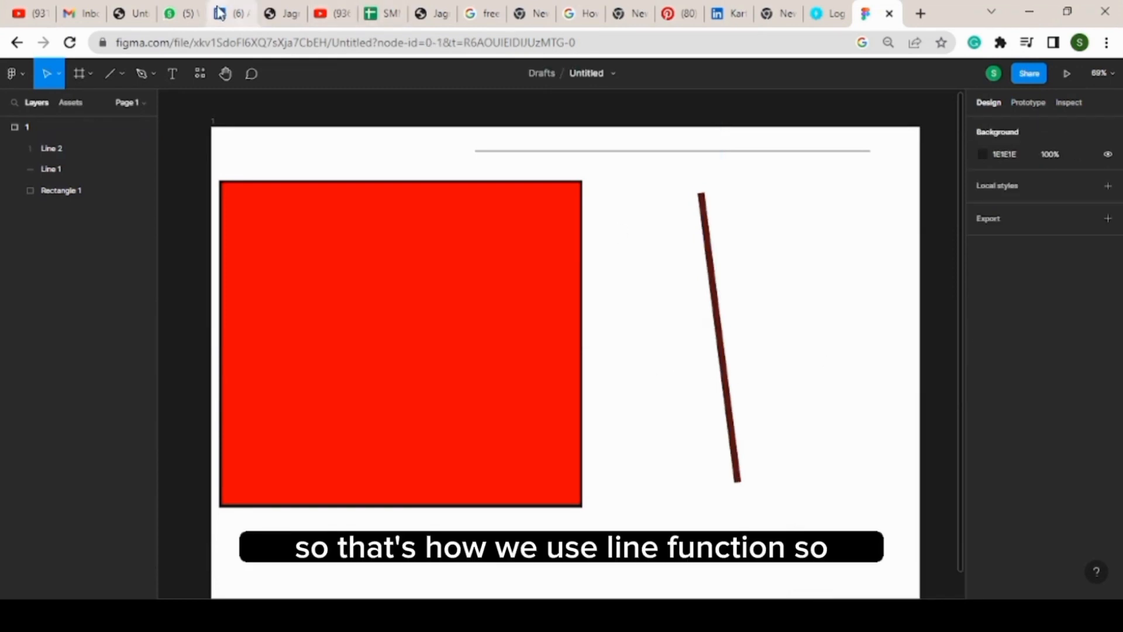
# Choose the Arrow tool from the shape tools.
pyautogui.click(121, 73)
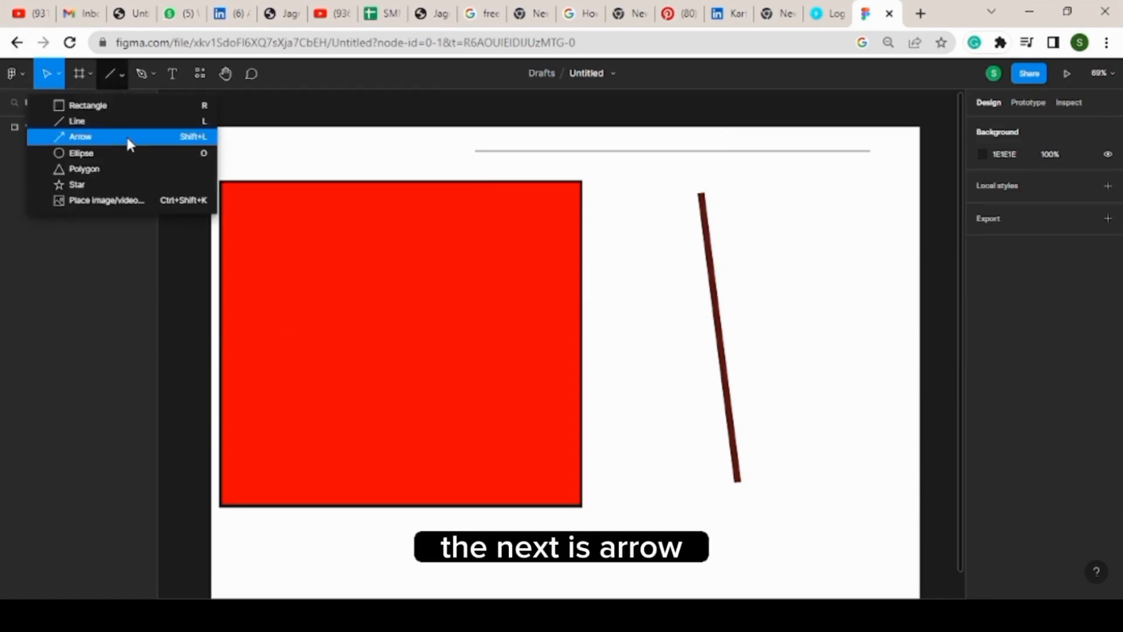